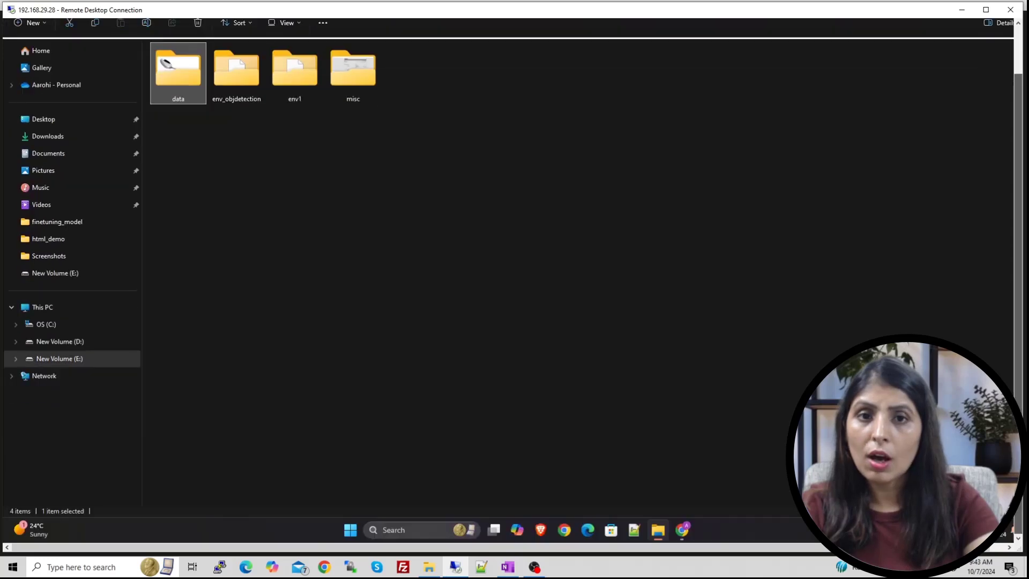
Open a Command Prompt on the remote machine, switch to the E: drive and move the window clear of the folders.
{"action": "left_click", "coordinate": [409, 531]}
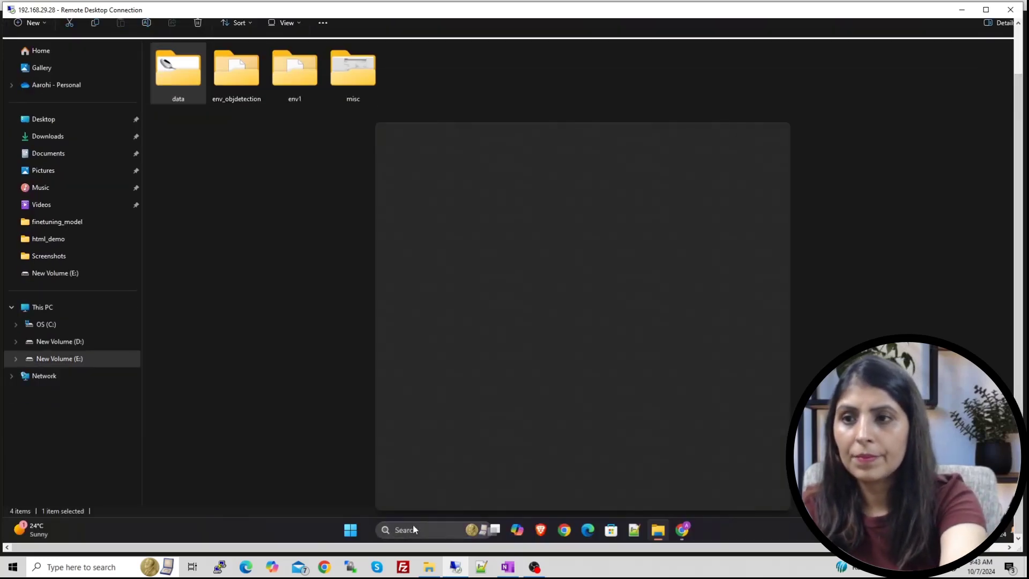
{"action": "type", "text": "cmd"}
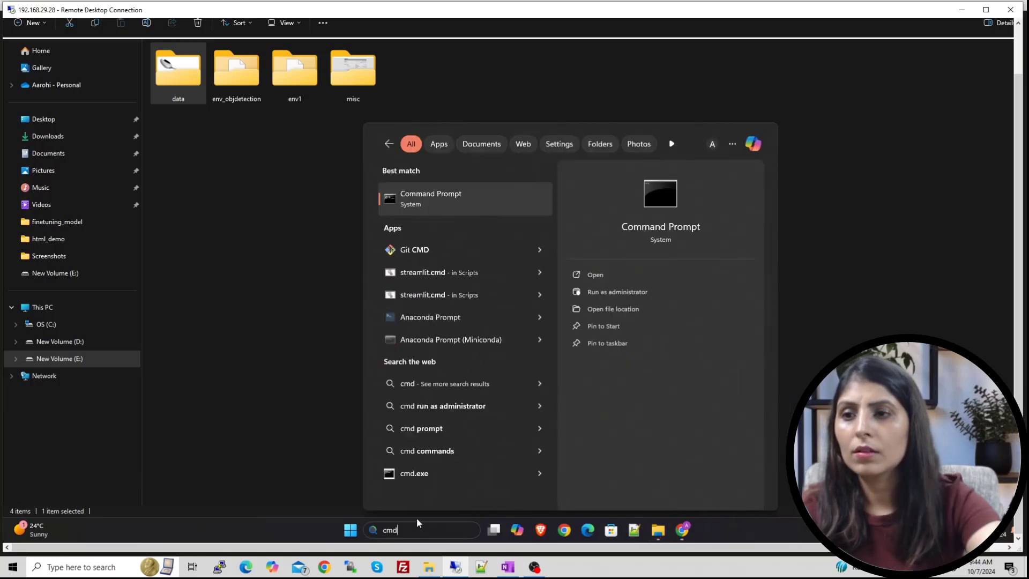
{"action": "key", "text": "Return"}
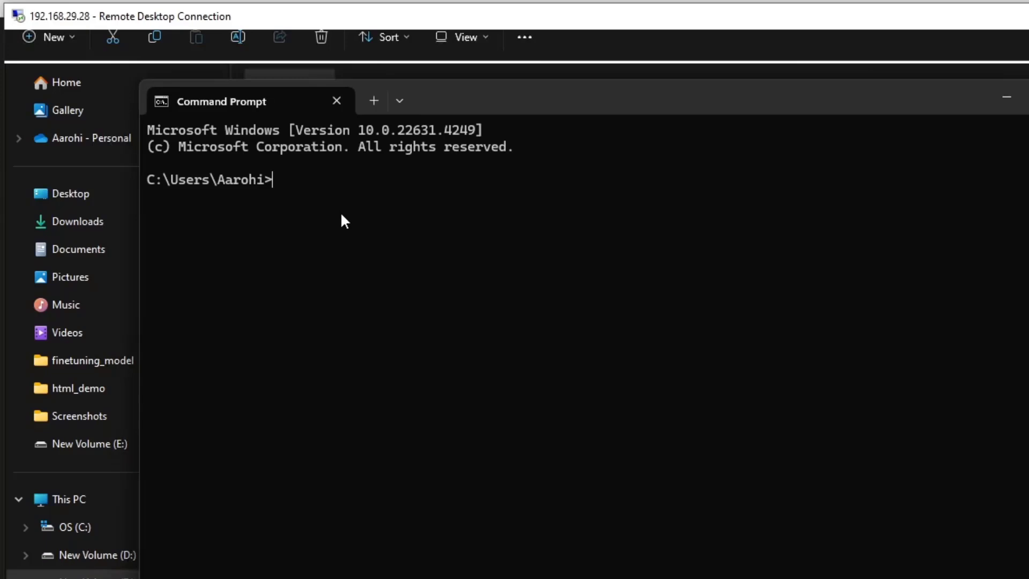
{"action": "type", "text": "e:"}
{"action": "key", "text": "Return"}
{"action": "left_click_drag", "start_coordinate": [654, 89], "coordinate": [942, 363]}
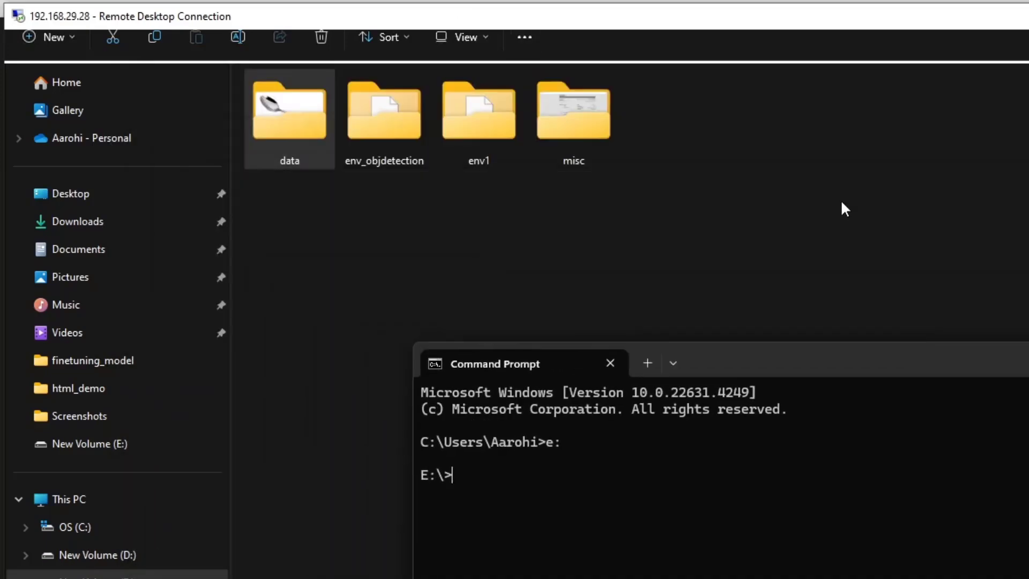
Look over the env_objdetection and env1 environment folders on the E: drive.
{"action": "left_click", "coordinate": [841, 200]}
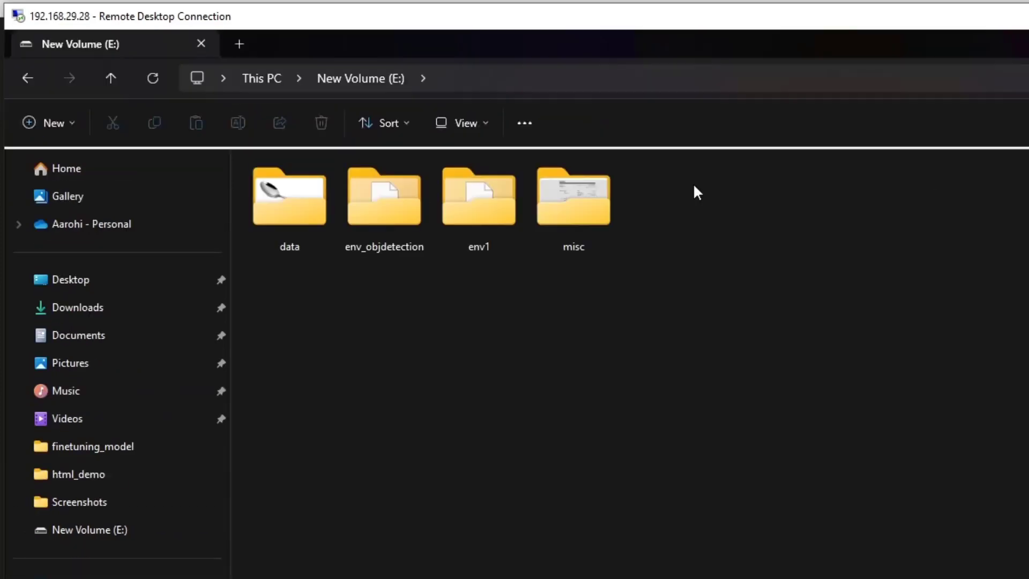
{"action": "left_click", "coordinate": [490, 205]}
{"action": "left_click", "coordinate": [358, 237]}
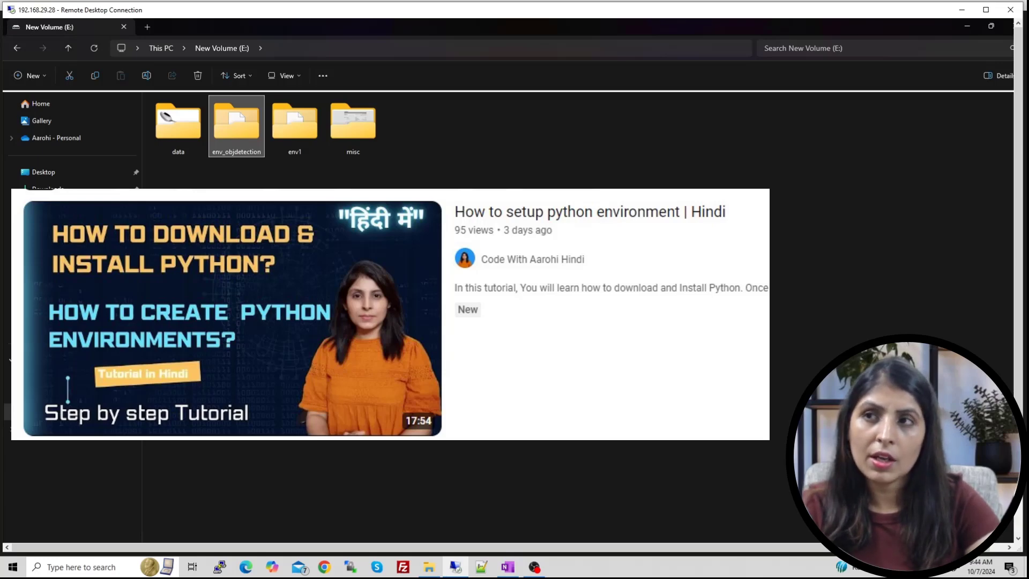
{"action": "left_click", "coordinate": [322, 236]}
{"action": "left_click", "coordinate": [312, 122]}
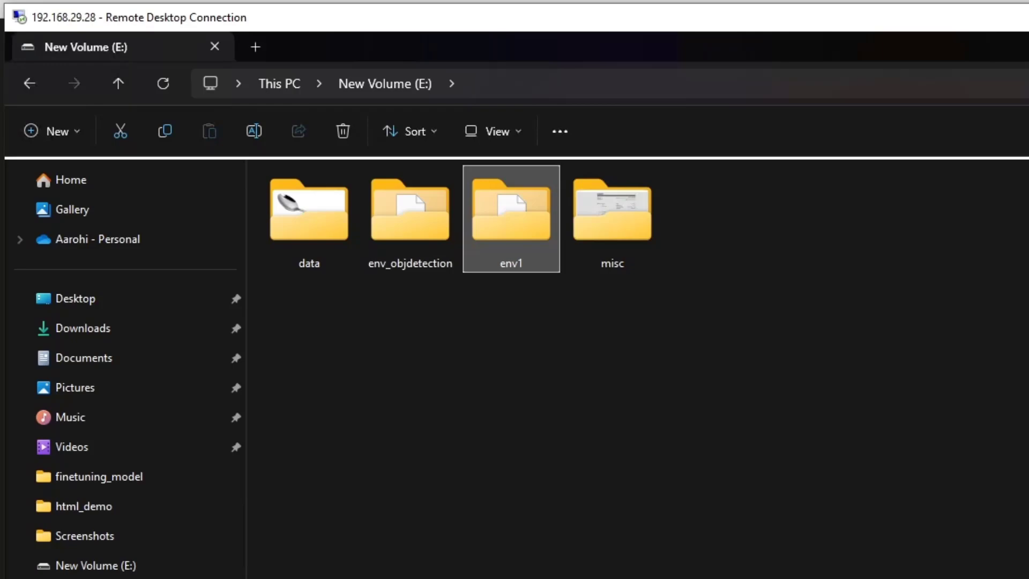
Activate the env1 Python environment in the Command Prompt with env1\Scripts\activate.
{"action": "scroll", "coordinate": [515, 305], "scroll_direction": "down", "scroll_amount": 2}
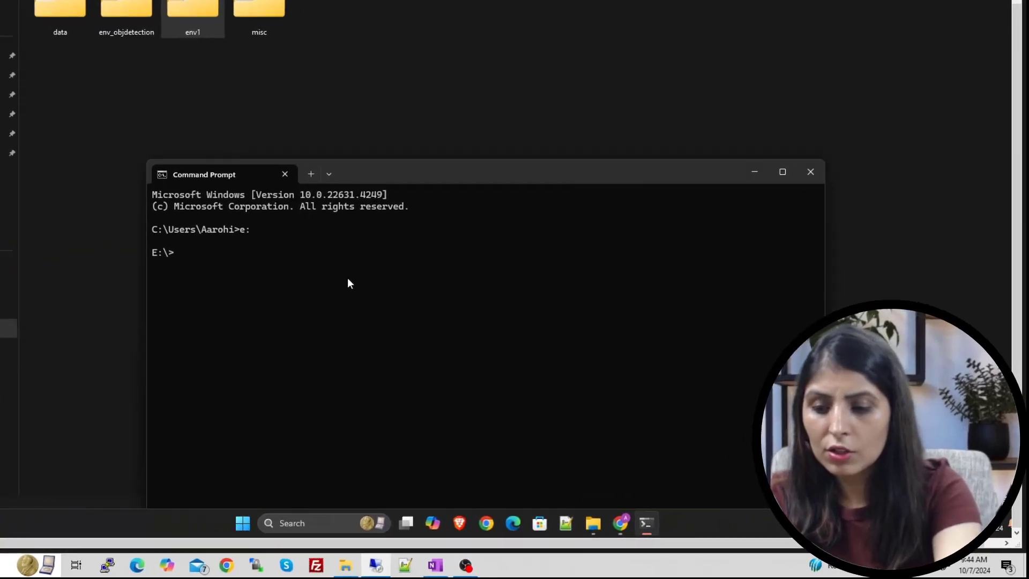
{"action": "type", "text": "env"}
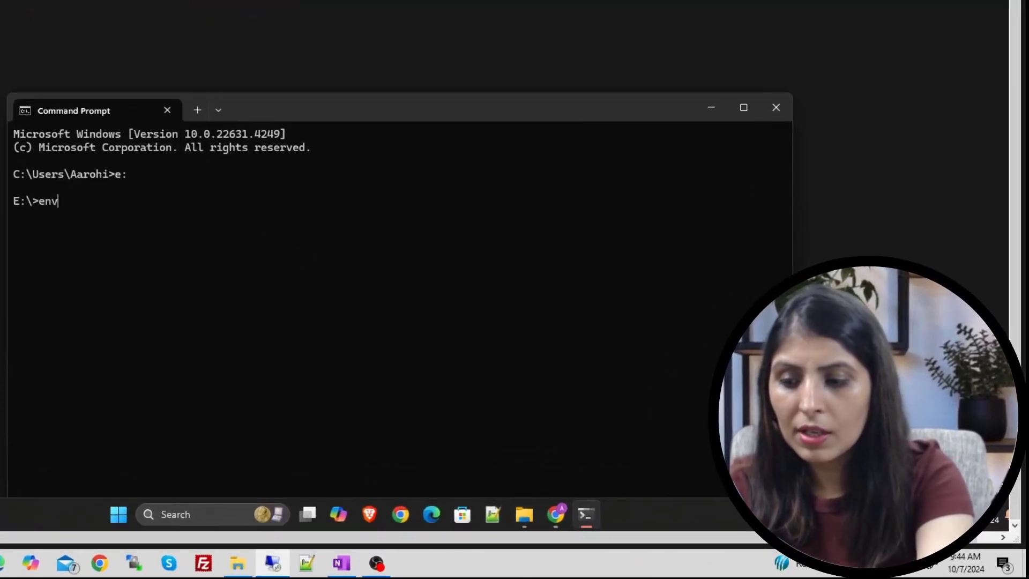
{"action": "type", "text": "1\\S"}
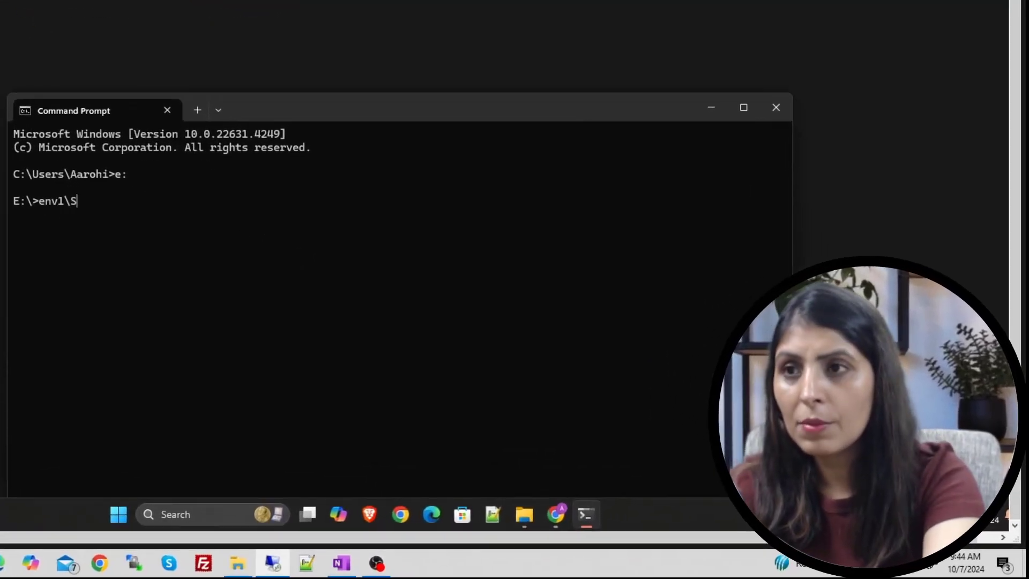
{"action": "type", "text": "cripts\\activate"}
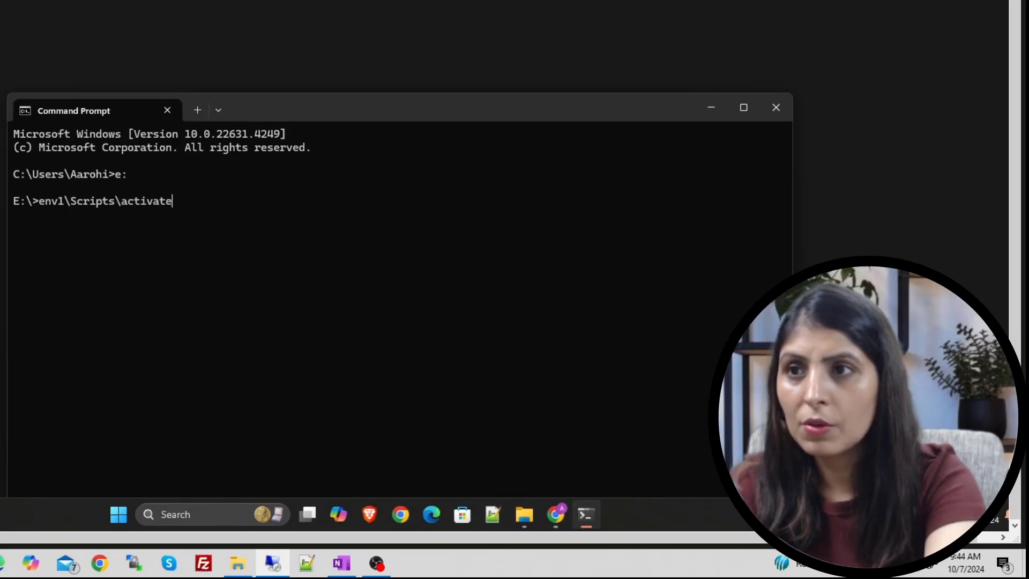
{"action": "key", "text": "Return"}
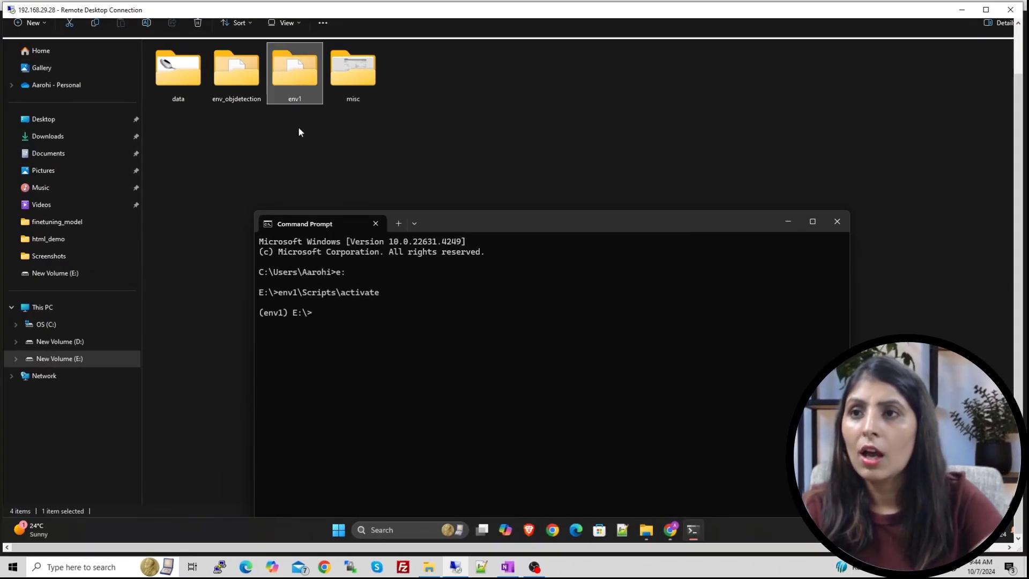
Install labelme in the active env1 environment with pip install labelme.
{"action": "left_click_drag", "start_coordinate": [461, 217], "coordinate": [341, 61]}
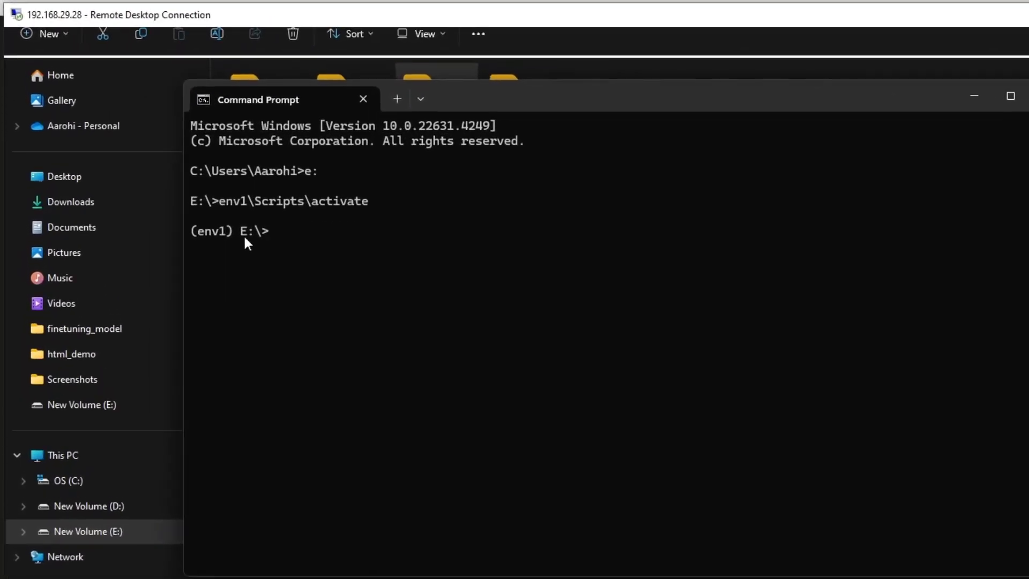
{"action": "left_click_drag", "start_coordinate": [227, 230], "coordinate": [200, 234]}
{"action": "left_click", "coordinate": [428, 578]}
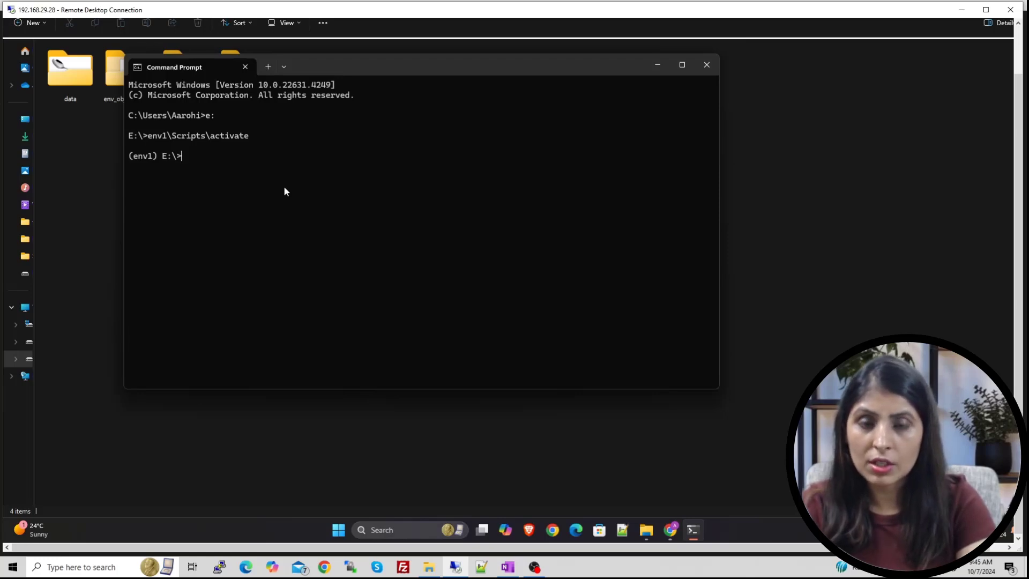
{"action": "type", "text": "pip"}
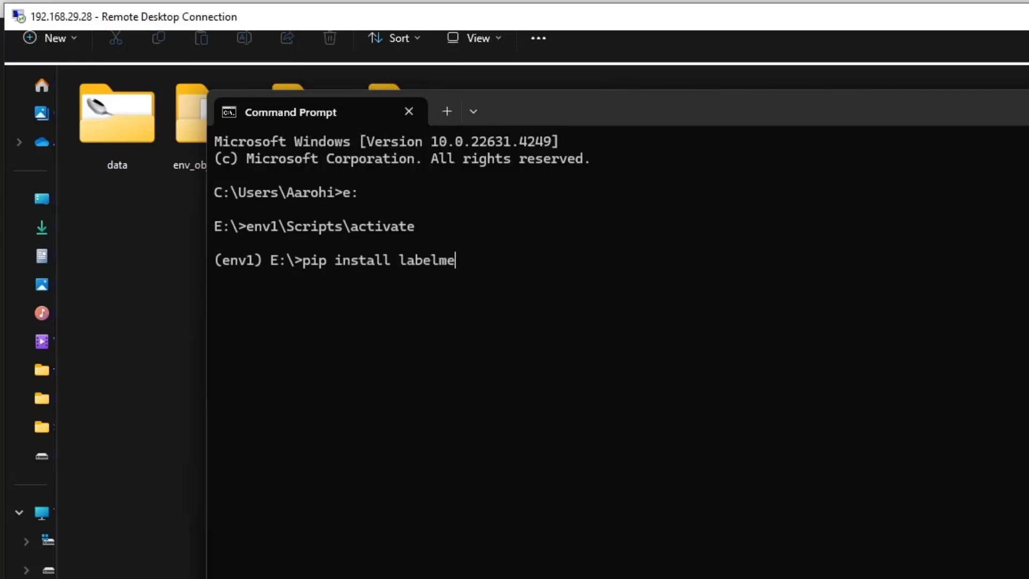
{"action": "type", "text": "install labelme"}
{"action": "key", "text": "Return"}
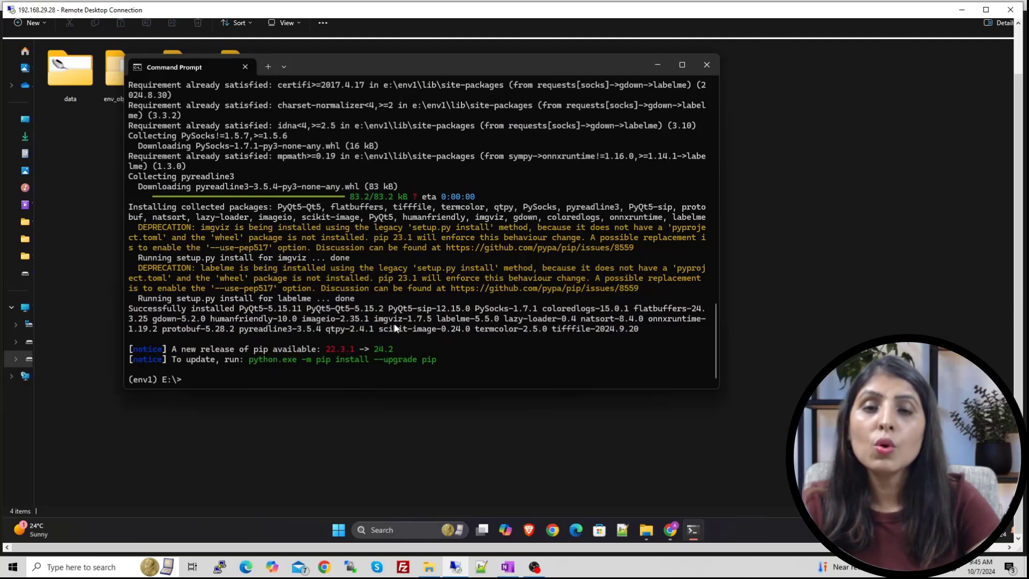
Clear the console output and launch the labelme annotation tool from the env1 environment.
{"action": "type", "text": "cls"}
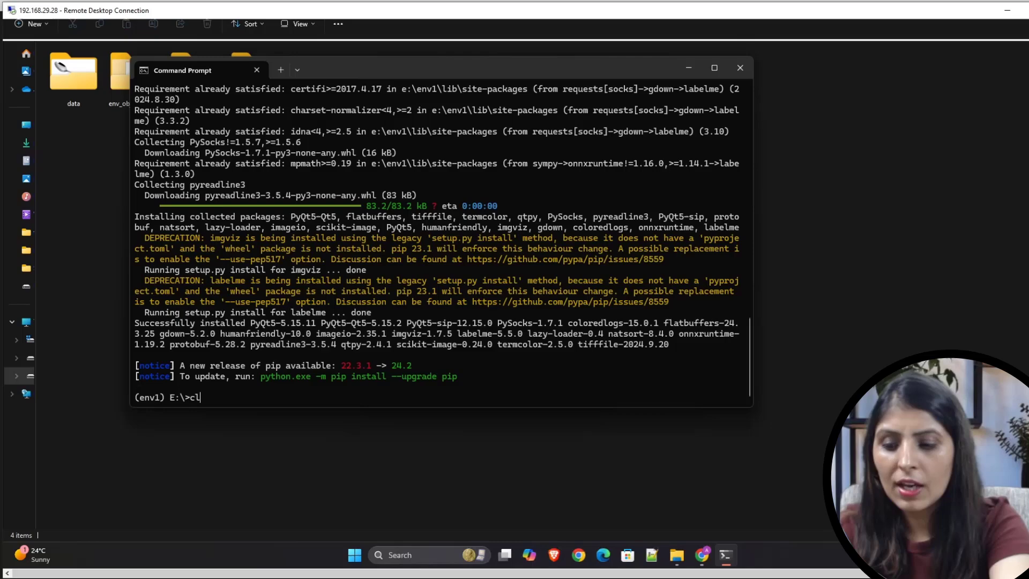
{"action": "key", "text": "Return"}
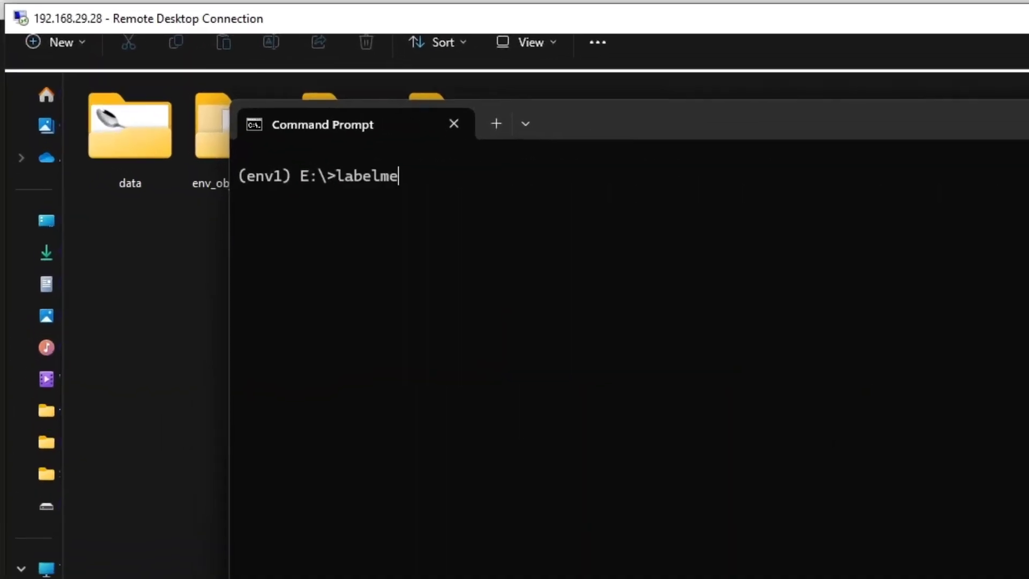
{"action": "type", "text": "labelme"}
{"action": "key", "text": "Return"}
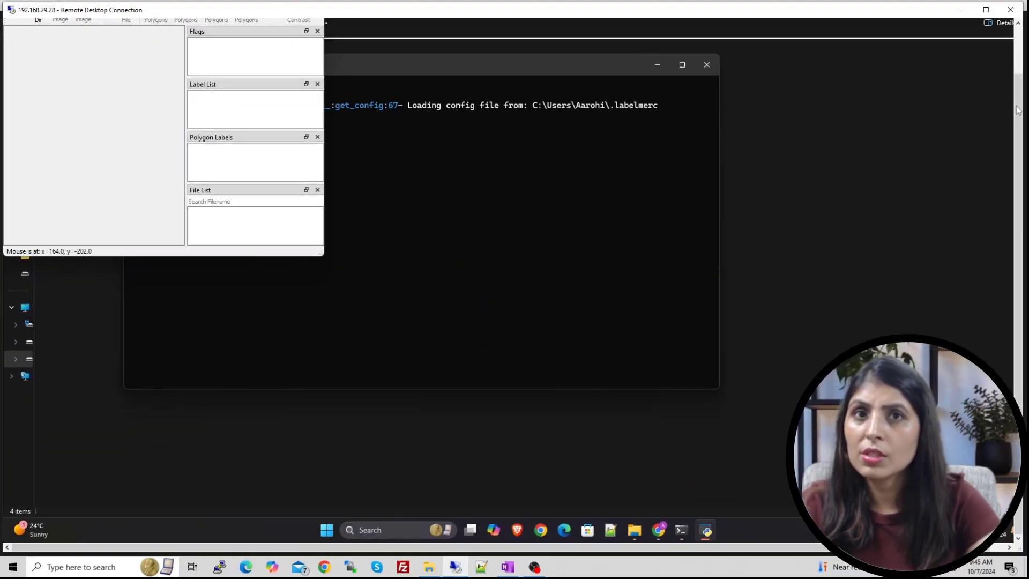
Maximize the labelme window and open the data folder on the E: drive as the image directory.
{"action": "left_click_drag", "start_coordinate": [1018, 110], "coordinate": [1018, 58]}
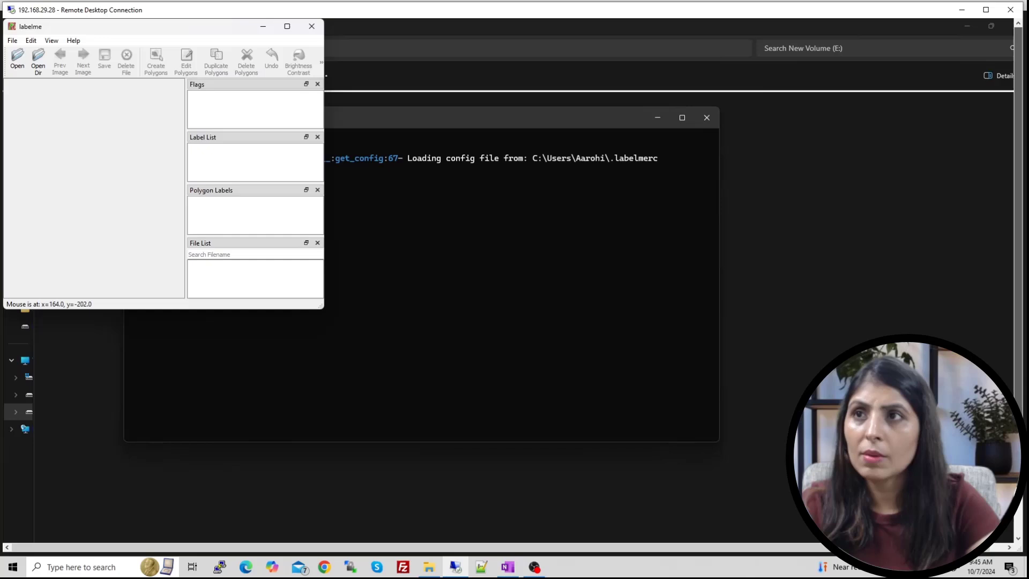
{"action": "left_click", "coordinate": [288, 27]}
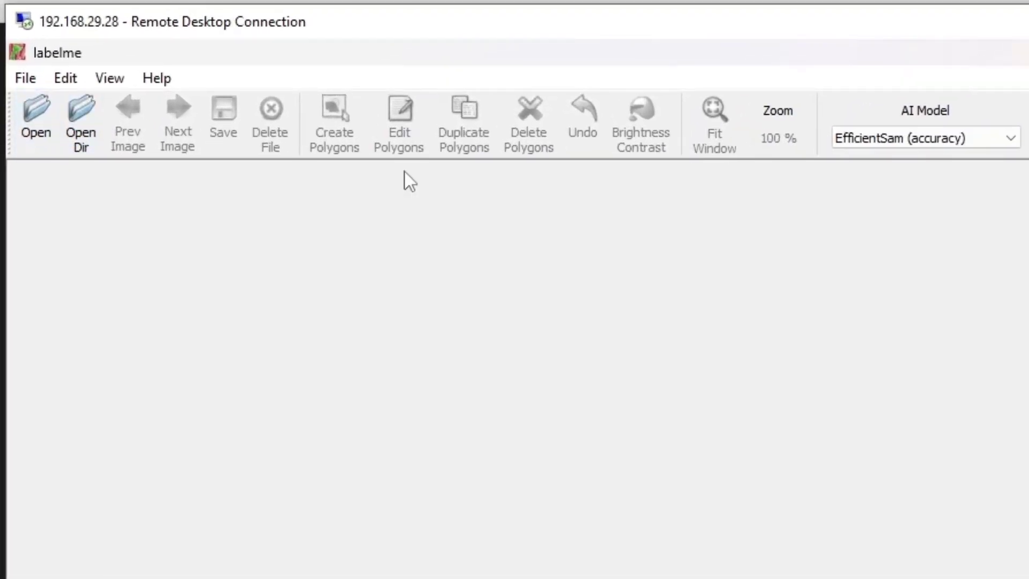
{"action": "left_click", "coordinate": [80, 134]}
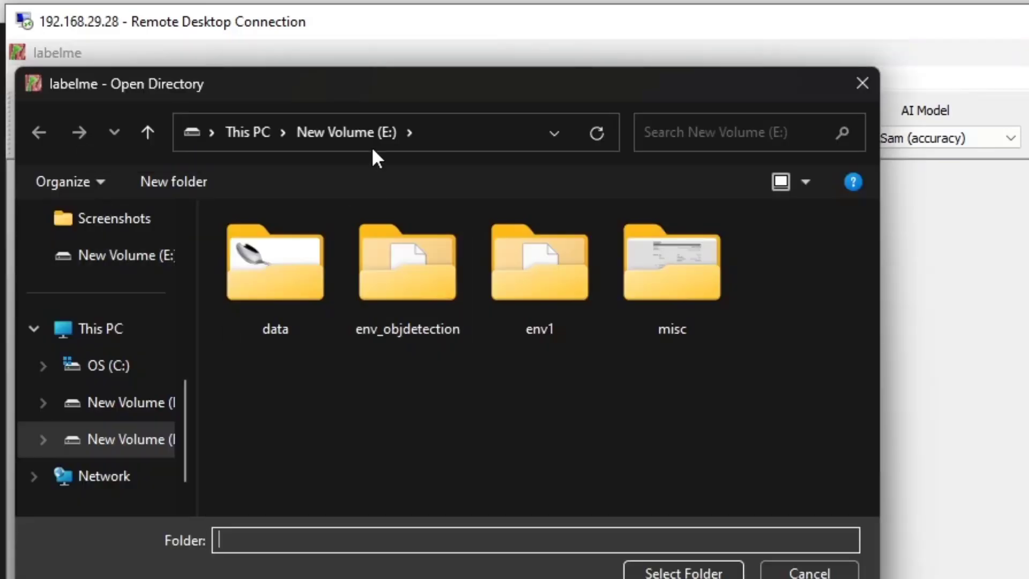
{"action": "left_click", "coordinate": [288, 270]}
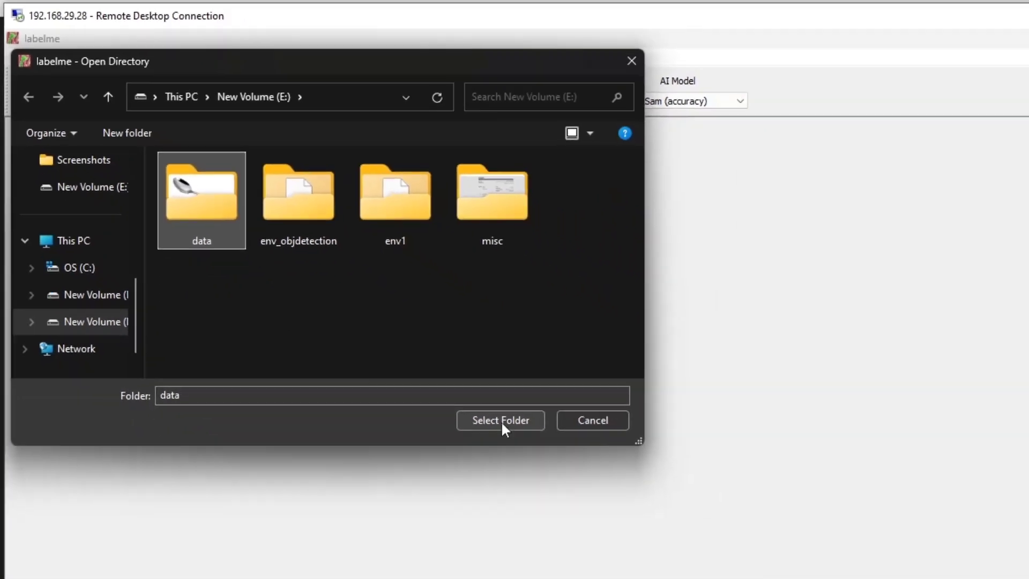
{"action": "left_click", "coordinate": [676, 573]}
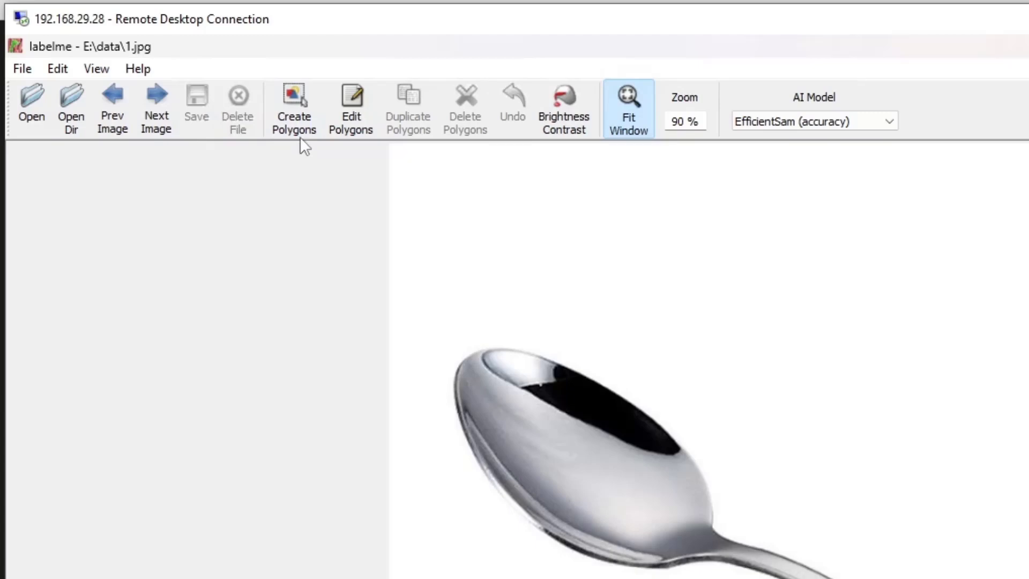
Start a polygon at the tip of the spoon's bowl in 1.jpg and trace the bowl's lower edge to the neck.
{"action": "left_click", "coordinate": [299, 138]}
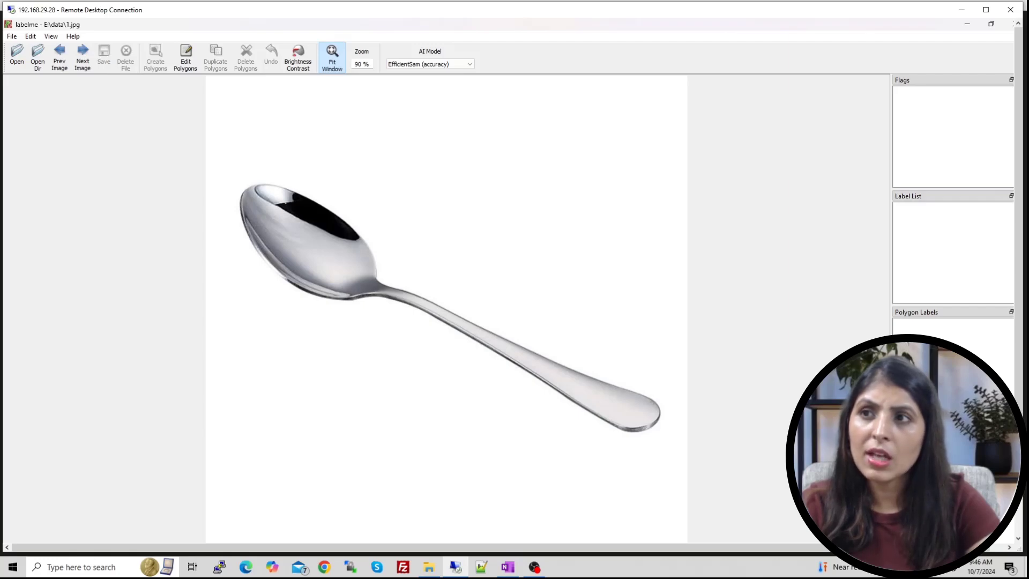
{"action": "left_click", "coordinate": [254, 184]}
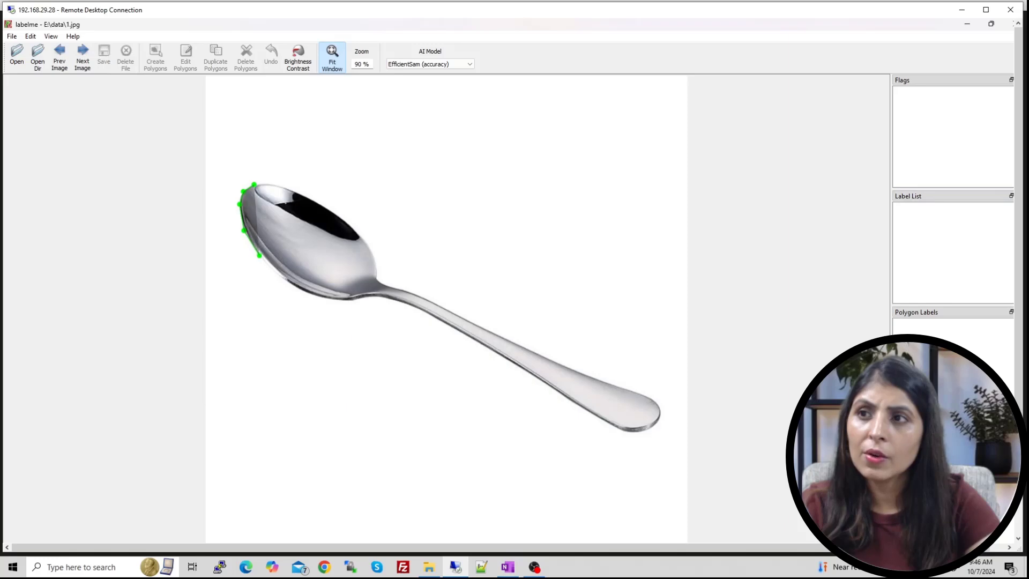
{"action": "left_click", "coordinate": [259, 256]}
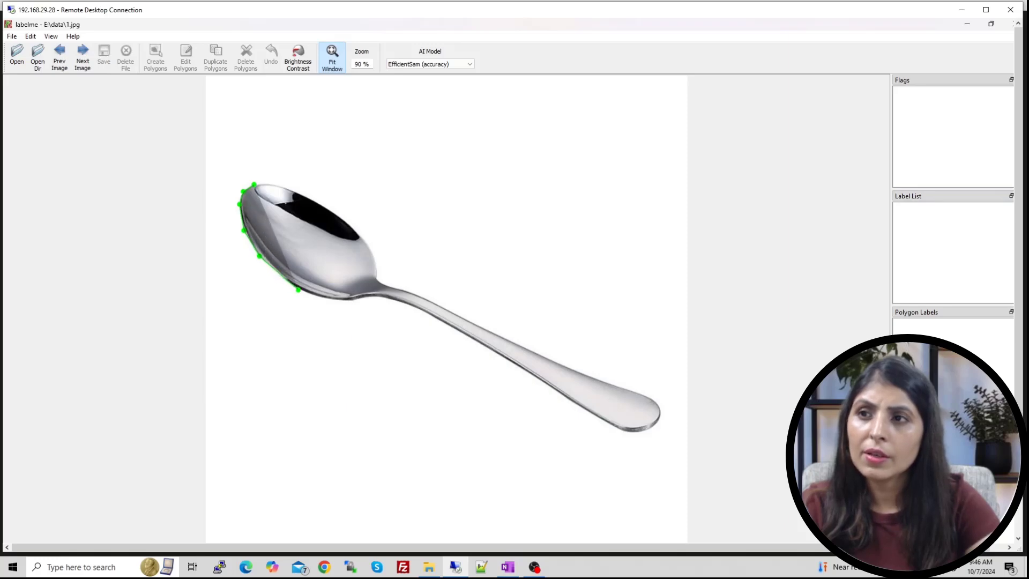
{"action": "left_click", "coordinate": [298, 289]}
{"action": "left_click", "coordinate": [324, 297]}
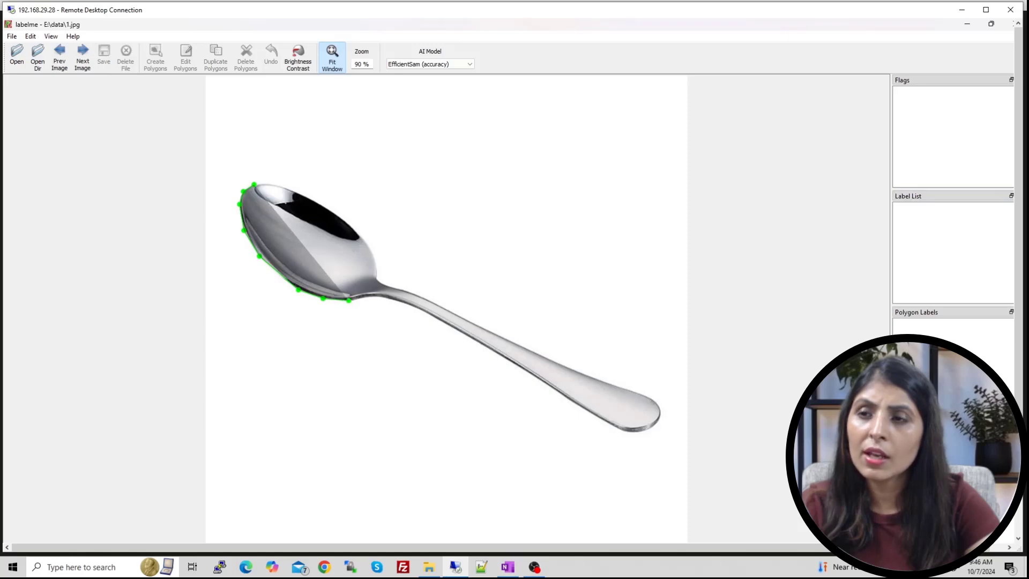
{"action": "left_click", "coordinate": [348, 301]}
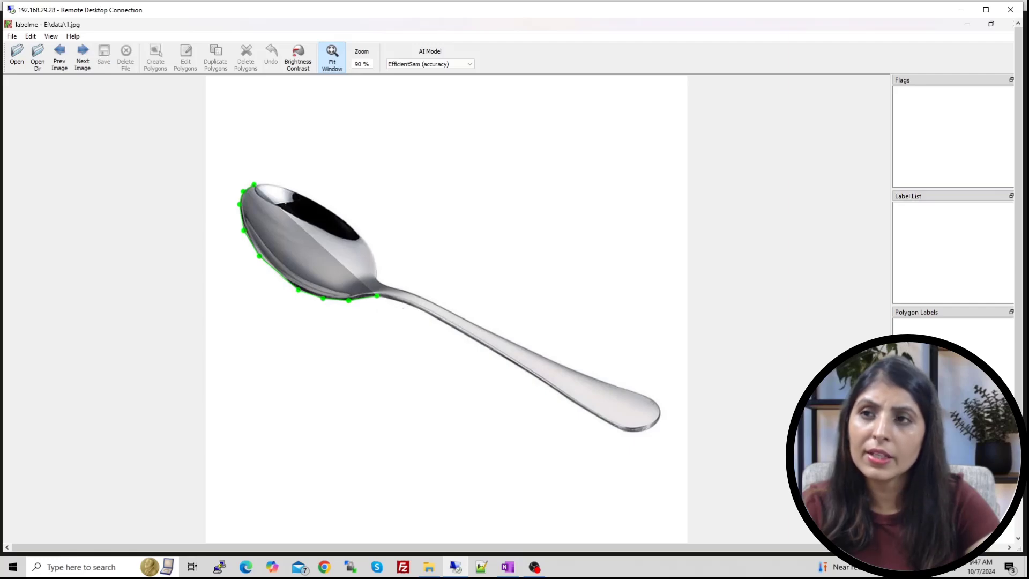
{"action": "left_click", "coordinate": [377, 295]}
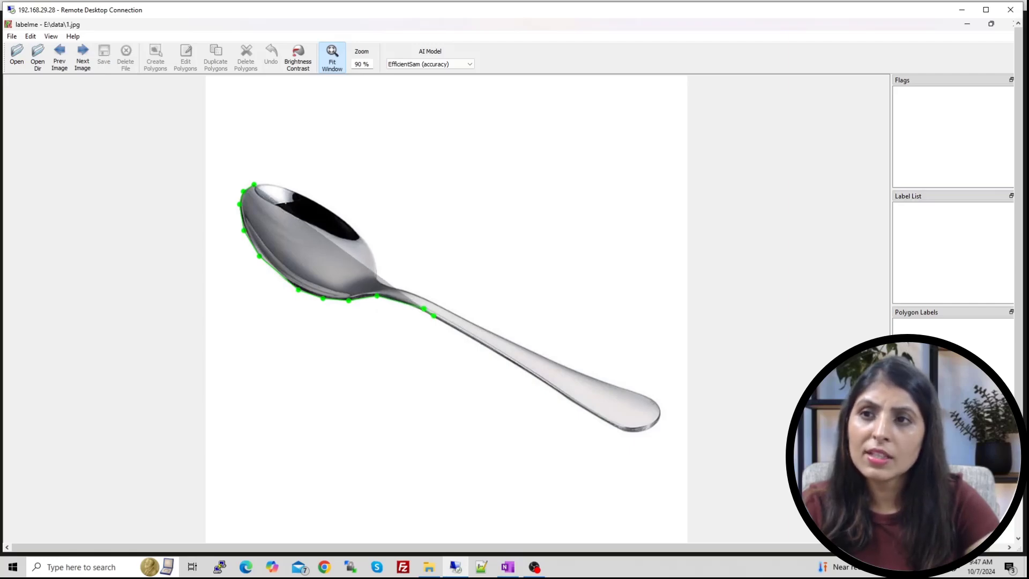
Continue the spoon polygon along the handle's lower edge and around its rounded end.
{"action": "left_click", "coordinate": [554, 389]}
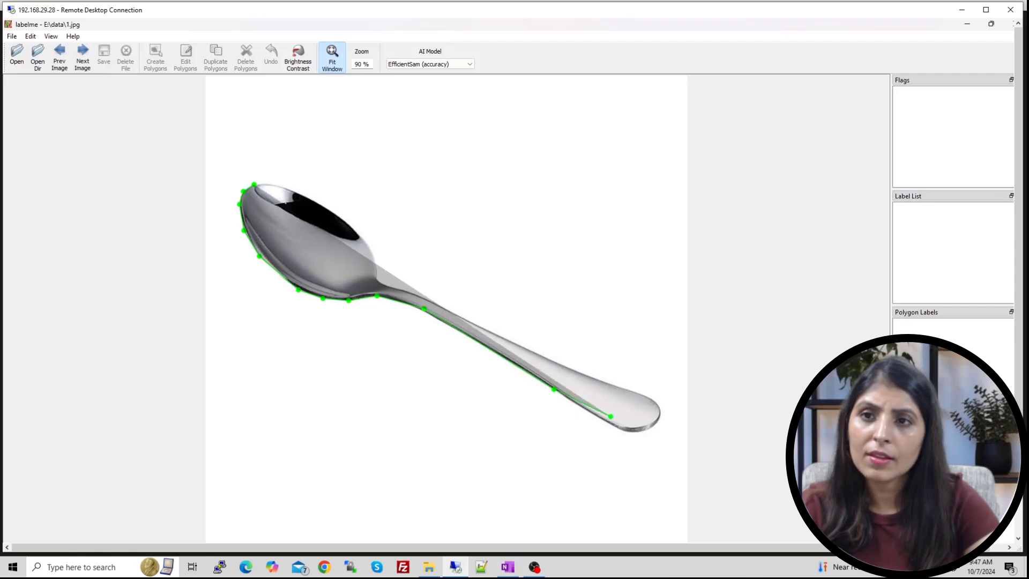
{"action": "left_click", "coordinate": [620, 427]}
{"action": "left_click", "coordinate": [636, 433]}
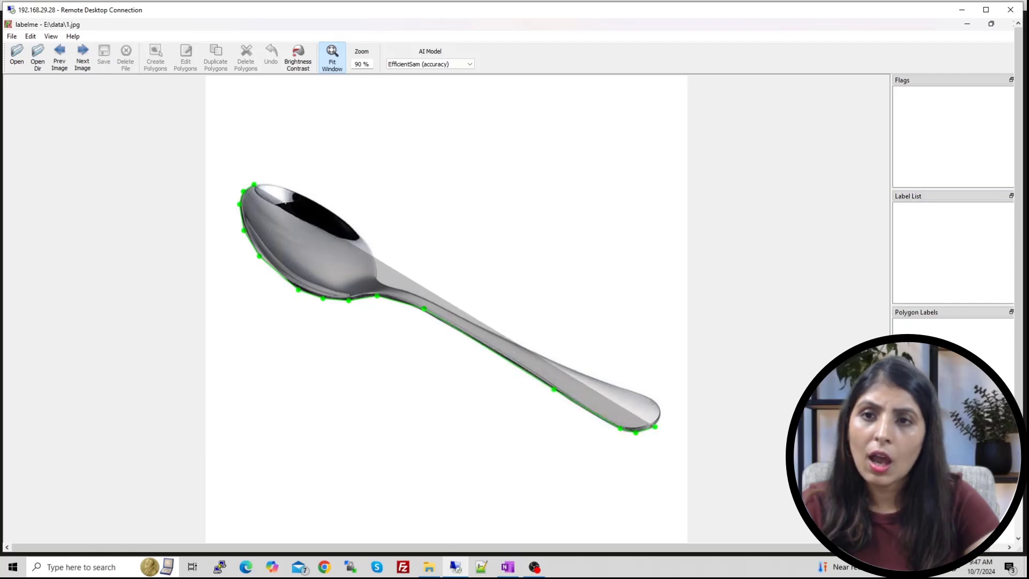
{"action": "left_click", "coordinate": [655, 427]}
{"action": "left_click", "coordinate": [661, 410]}
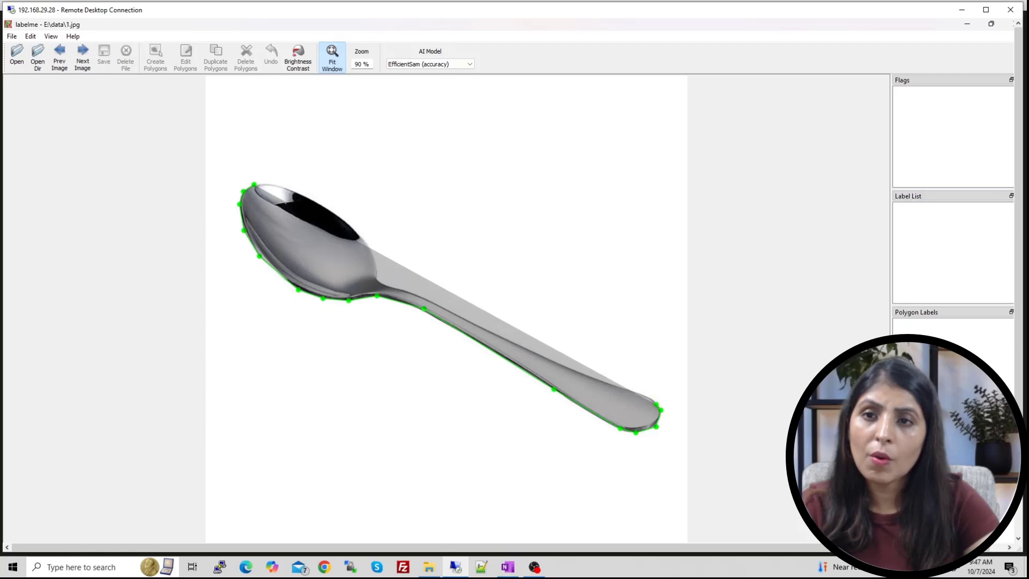
{"action": "left_click", "coordinate": [650, 397]}
Trace the handle's upper edge from its rounded end back towards the spoon's neck.
{"action": "left_click", "coordinate": [628, 389]}
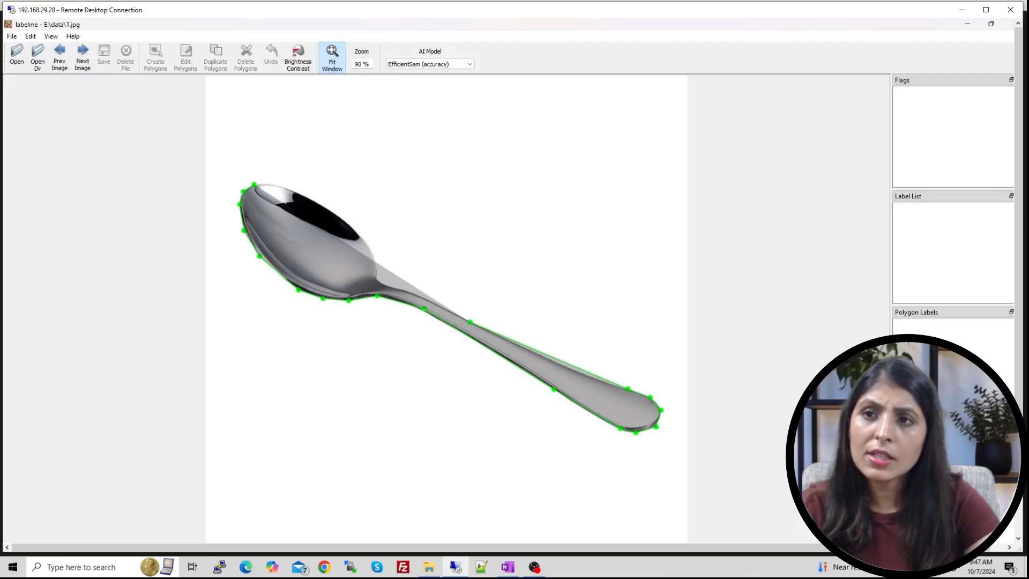
{"action": "left_click", "coordinate": [584, 374]}
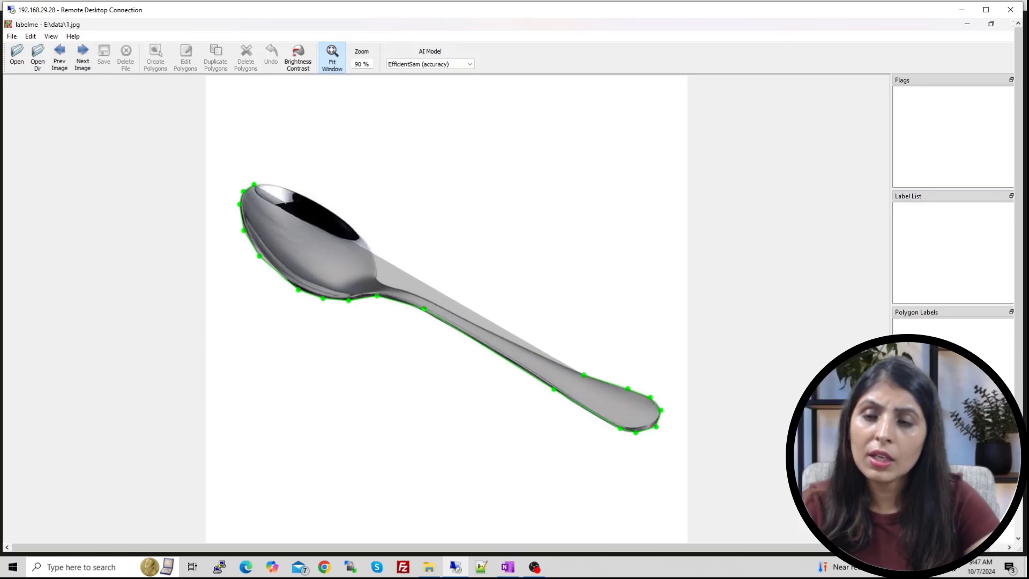
{"action": "left_click", "coordinate": [482, 328]}
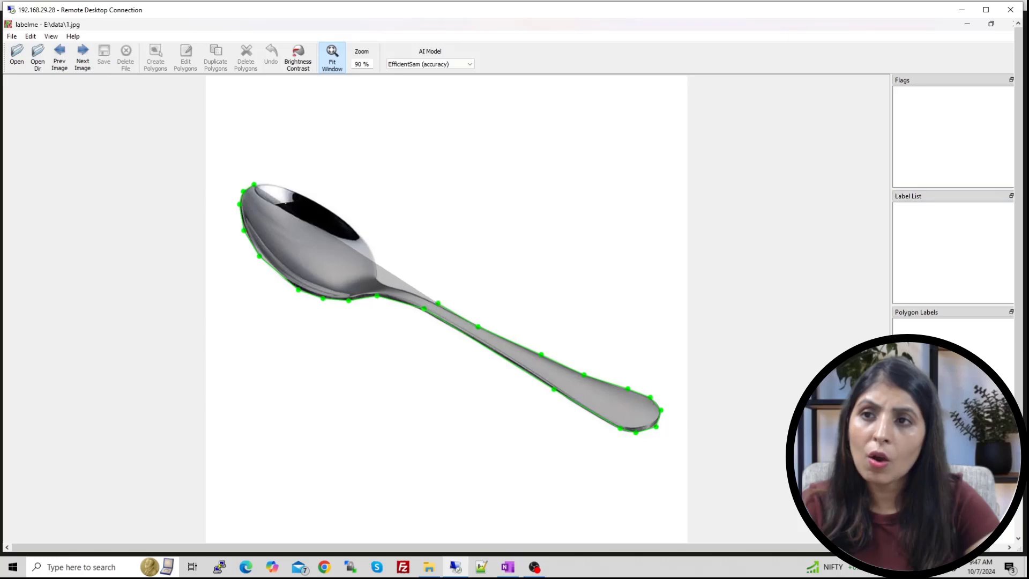
{"action": "left_click", "coordinate": [437, 304]}
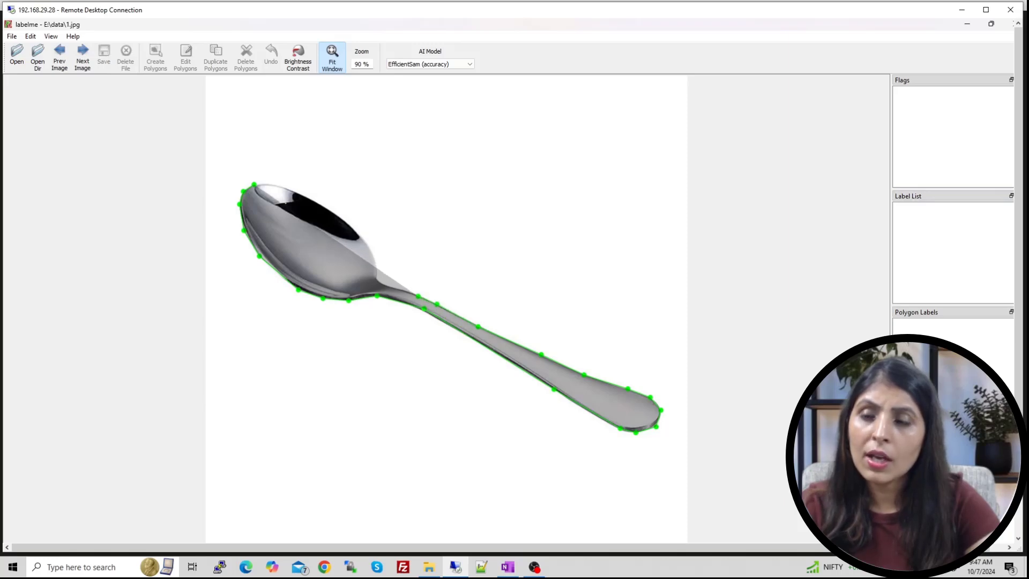
{"action": "left_click", "coordinate": [419, 295]}
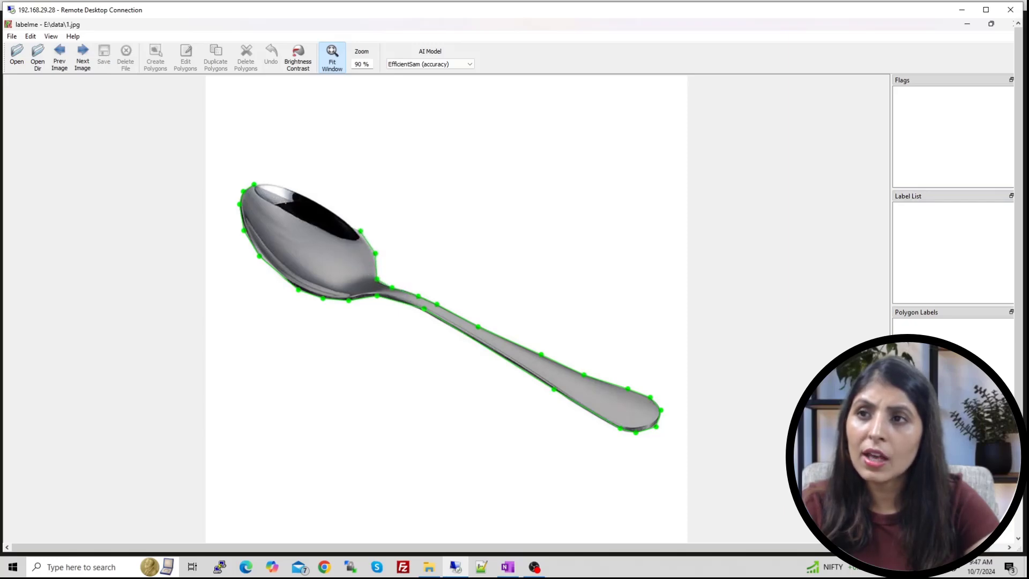
Trace the upper edge of the spoon's bowl back to the tip and close the polygon.
{"action": "left_click", "coordinate": [357, 230]}
{"action": "left_click", "coordinate": [333, 210]}
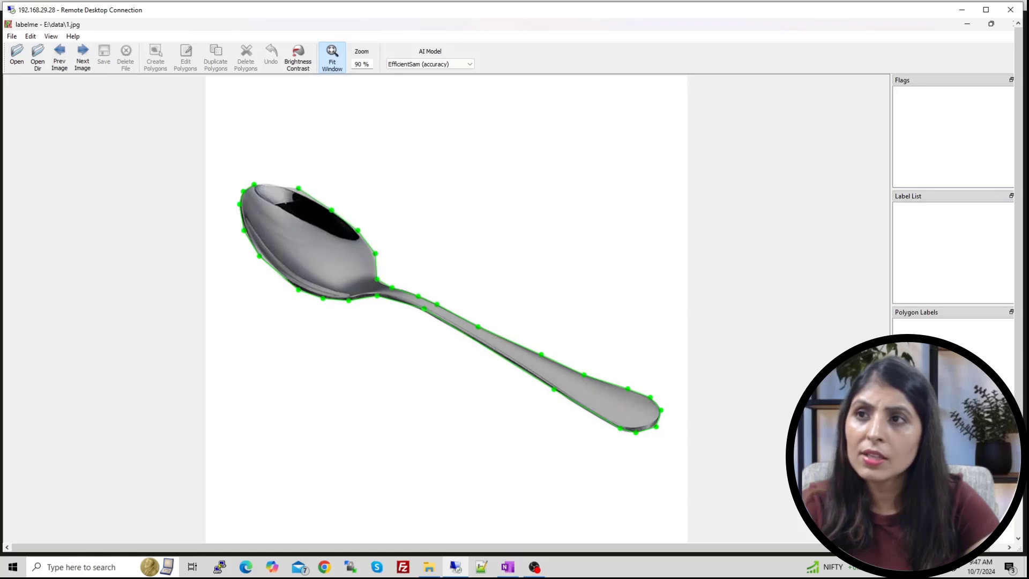
{"action": "left_click", "coordinate": [290, 190]}
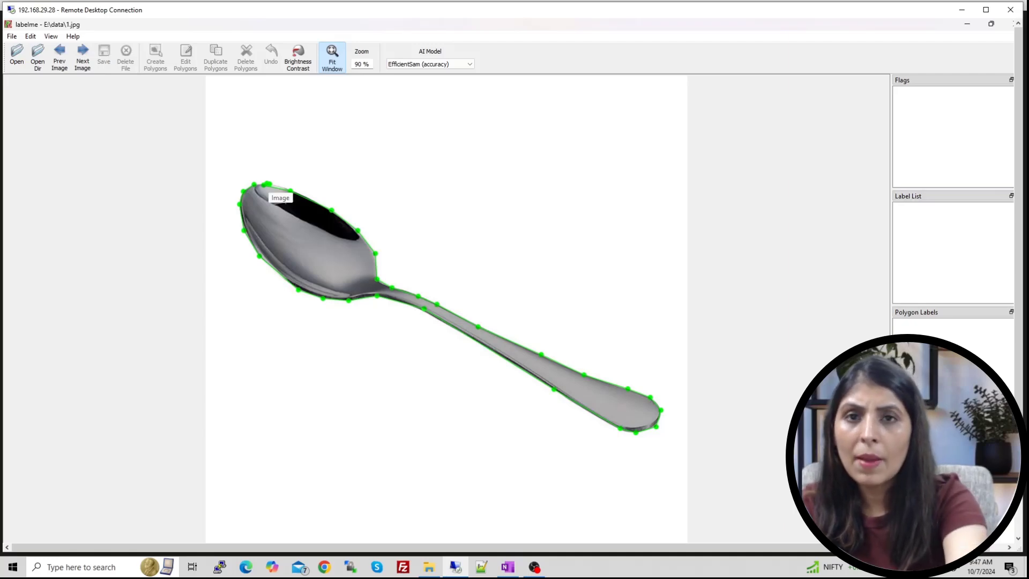
{"action": "left_click", "coordinate": [266, 184]}
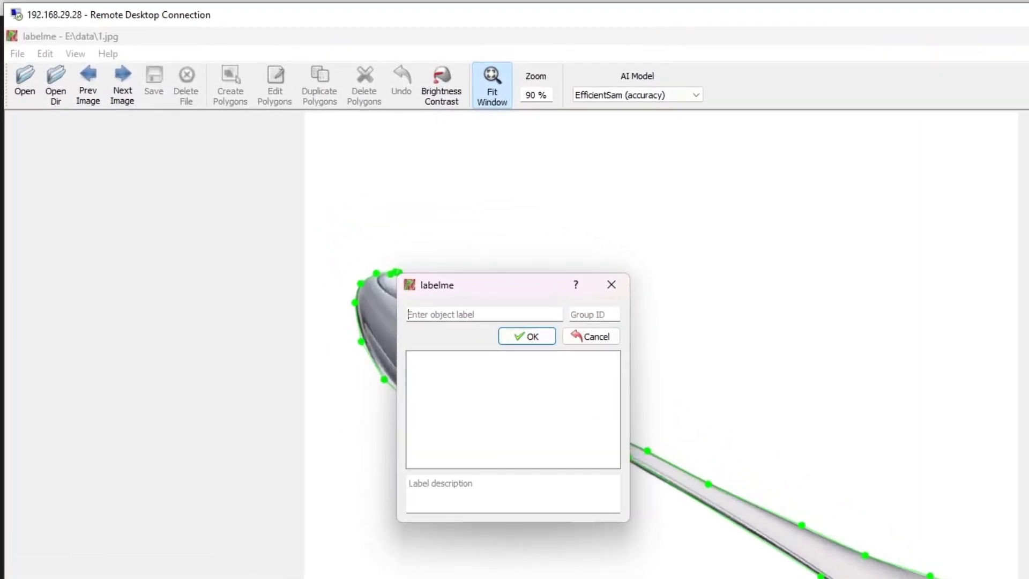
Label the closed polygon spoon and select that label in the list of labels.
{"action": "type", "text": "spoon"}
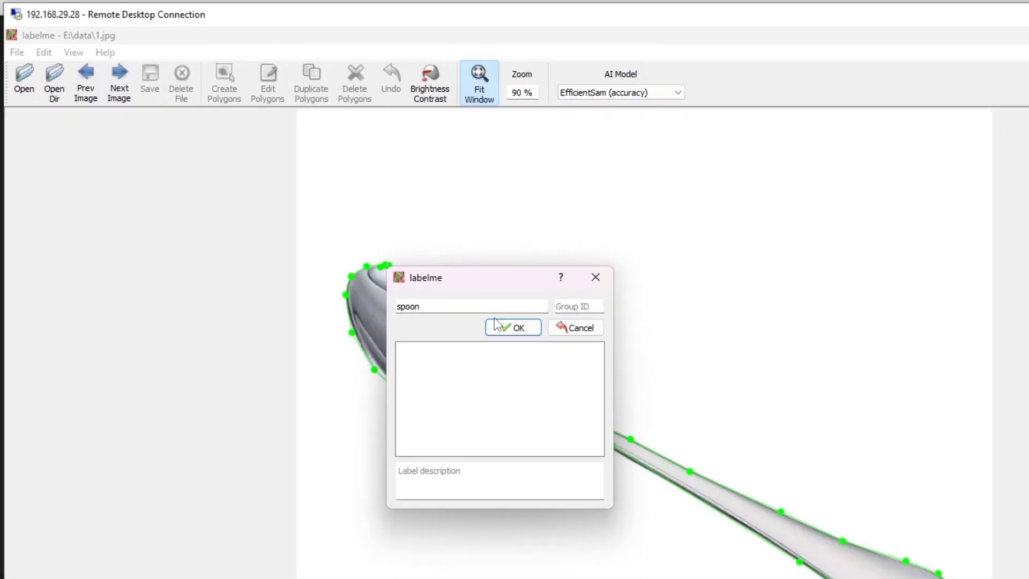
{"action": "left_click", "coordinate": [523, 336]}
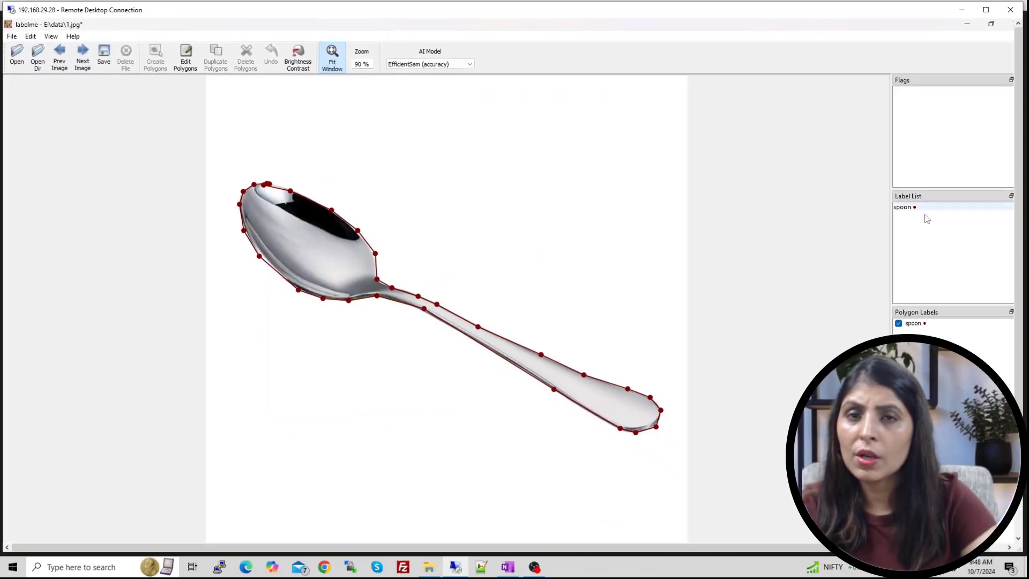
{"action": "left_click", "coordinate": [906, 208]}
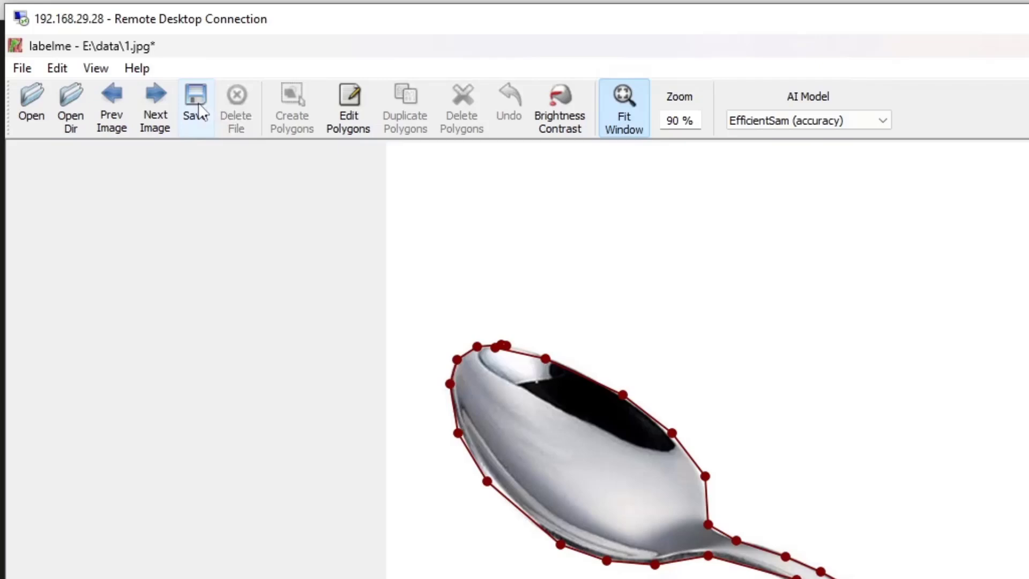
Save the annotation as label file 1 in JSON format in the E: drive's data folder.
{"action": "left_click", "coordinate": [198, 107]}
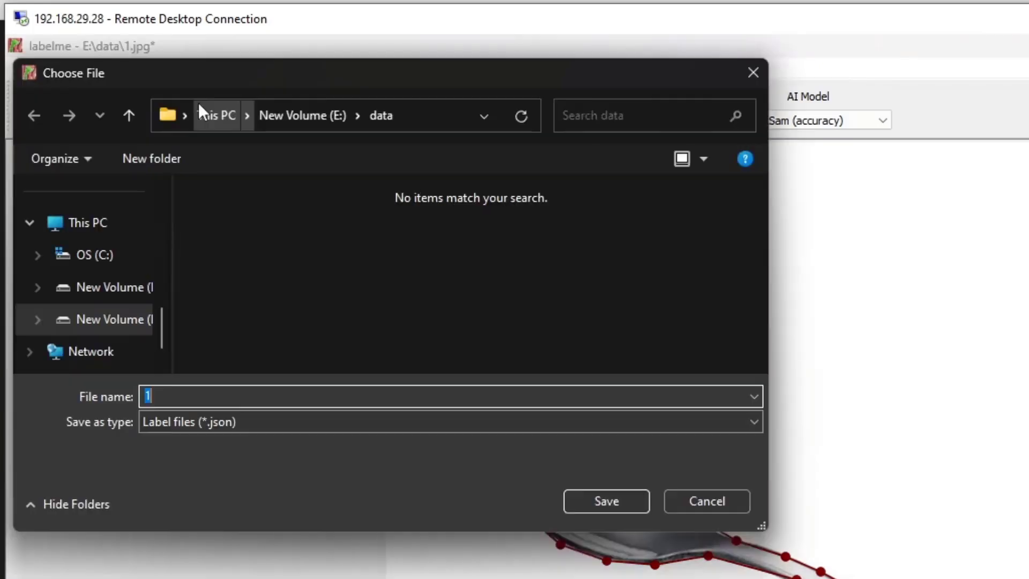
{"action": "left_click", "coordinate": [276, 423]}
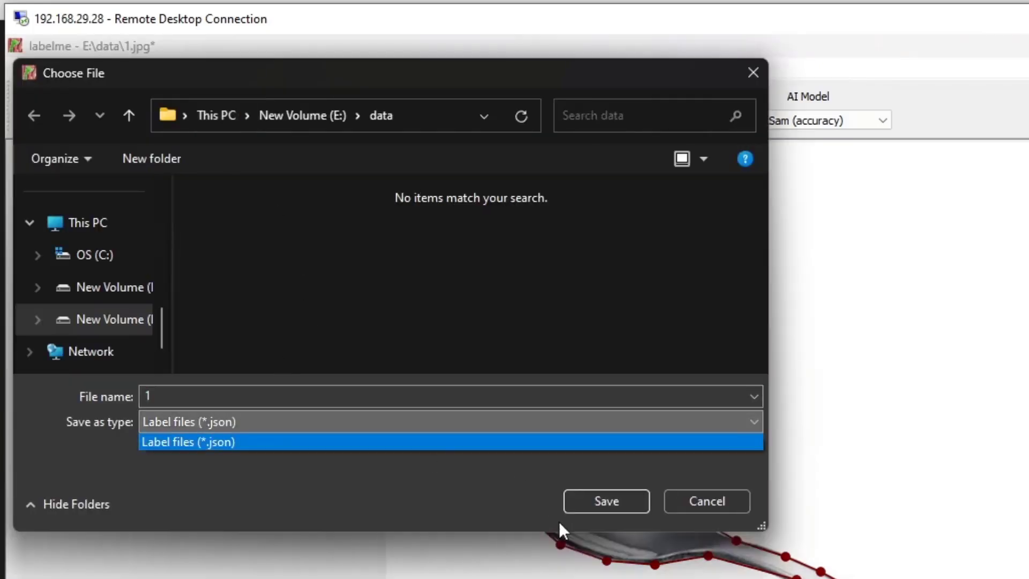
{"action": "left_click", "coordinate": [594, 502]}
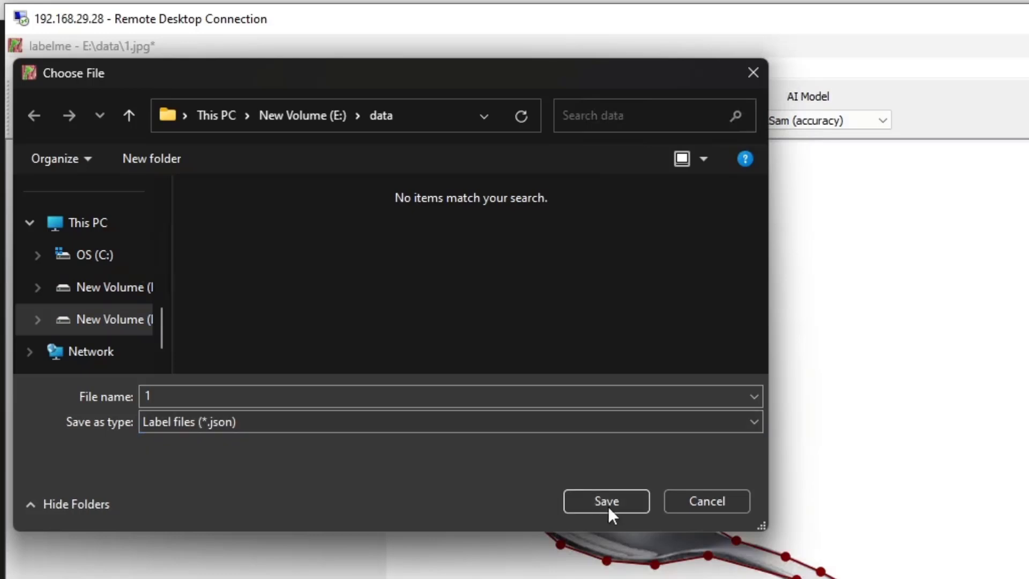
{"action": "left_click", "coordinate": [596, 503]}
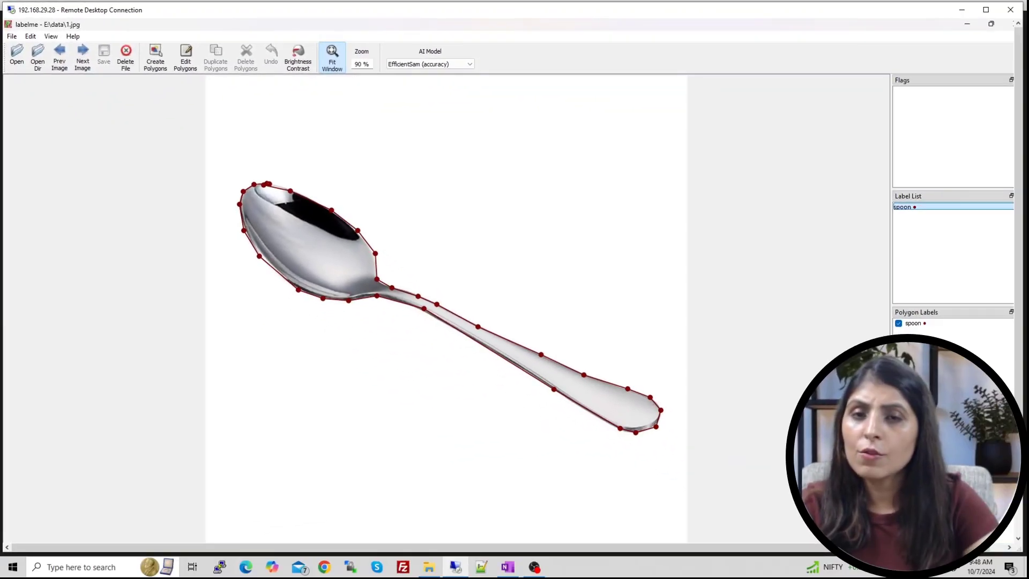
Switch to File Explorer and open the data folder to find the saved 1.json file.
{"action": "left_click_drag", "start_coordinate": [1022, 179], "coordinate": [1017, 385]}
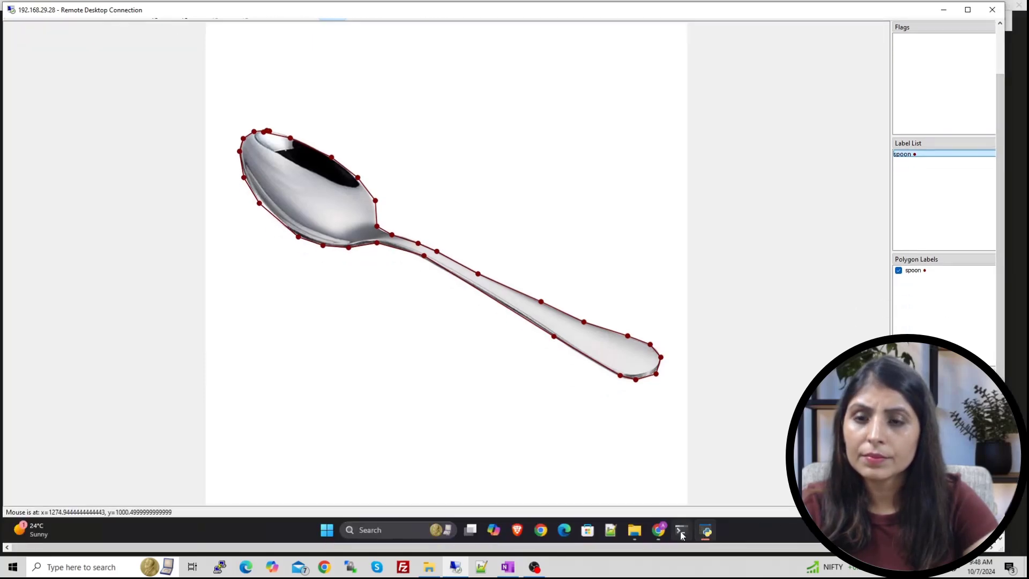
{"action": "left_click", "coordinate": [635, 532]}
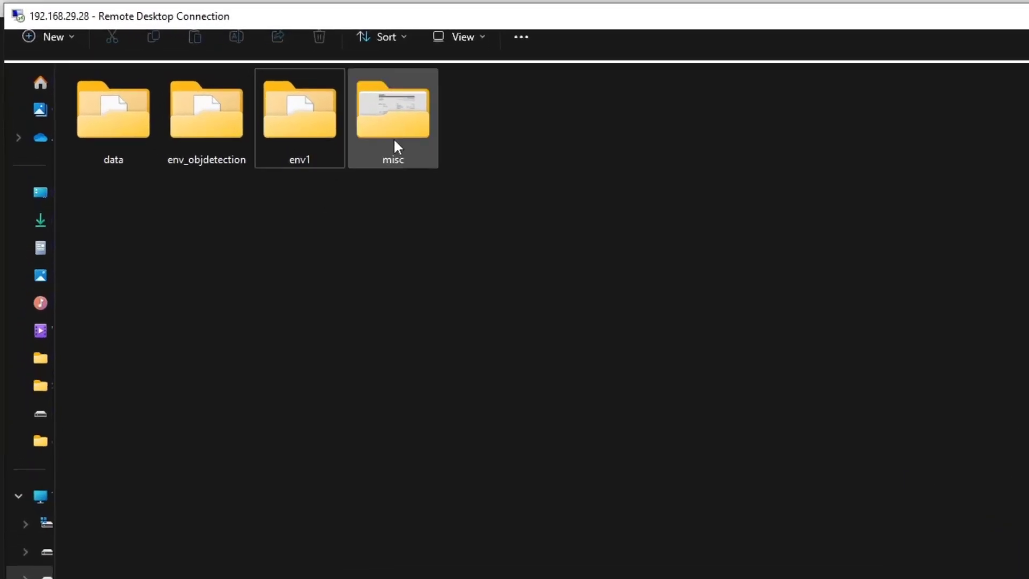
{"action": "double_click", "coordinate": [59, 80]}
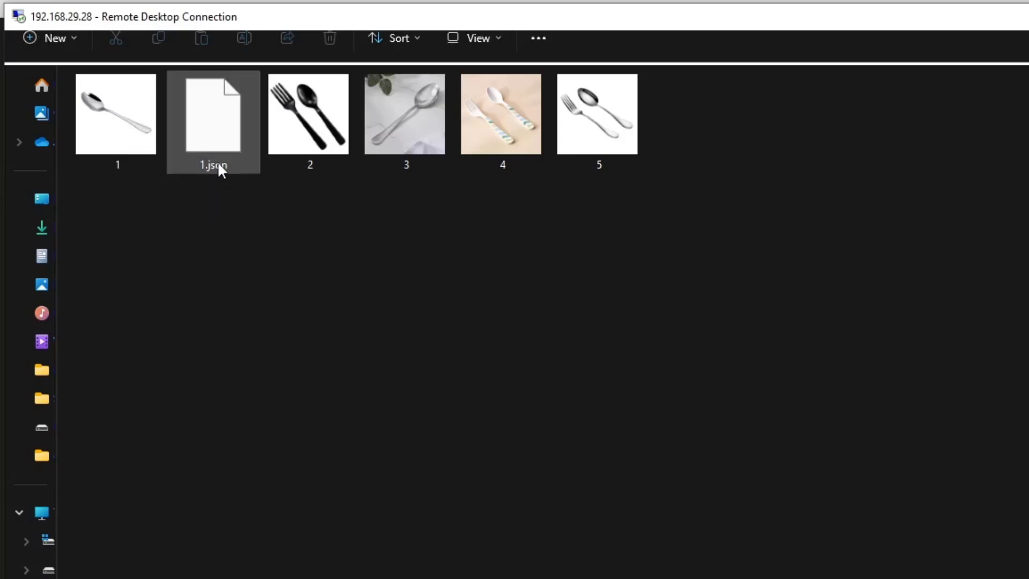
{"action": "mouse_move", "coordinate": [222, 163]}
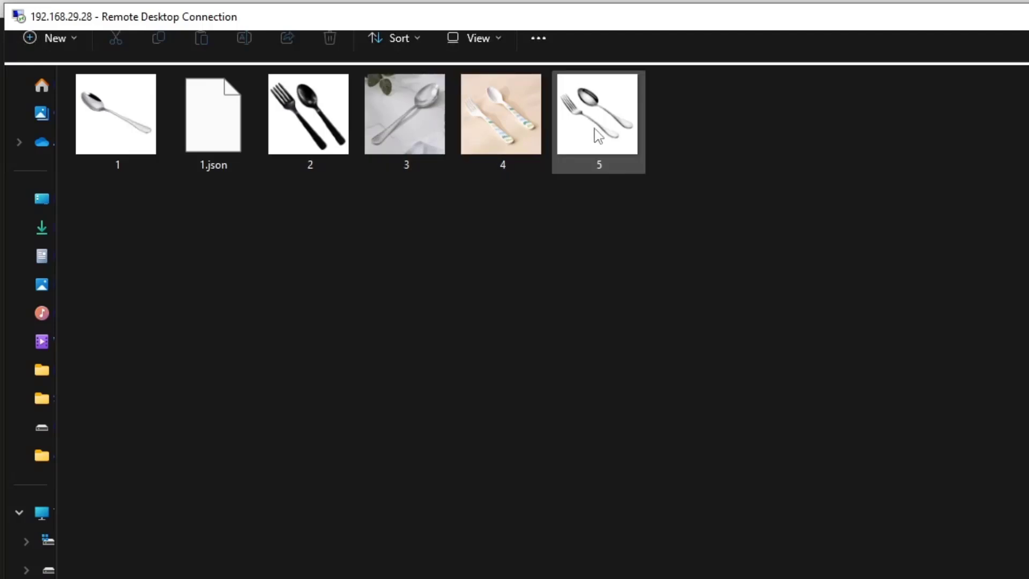
Open 1.json from the data folder in Notepad.
{"action": "left_click", "coordinate": [209, 138]}
{"action": "right_click", "coordinate": [211, 136]}
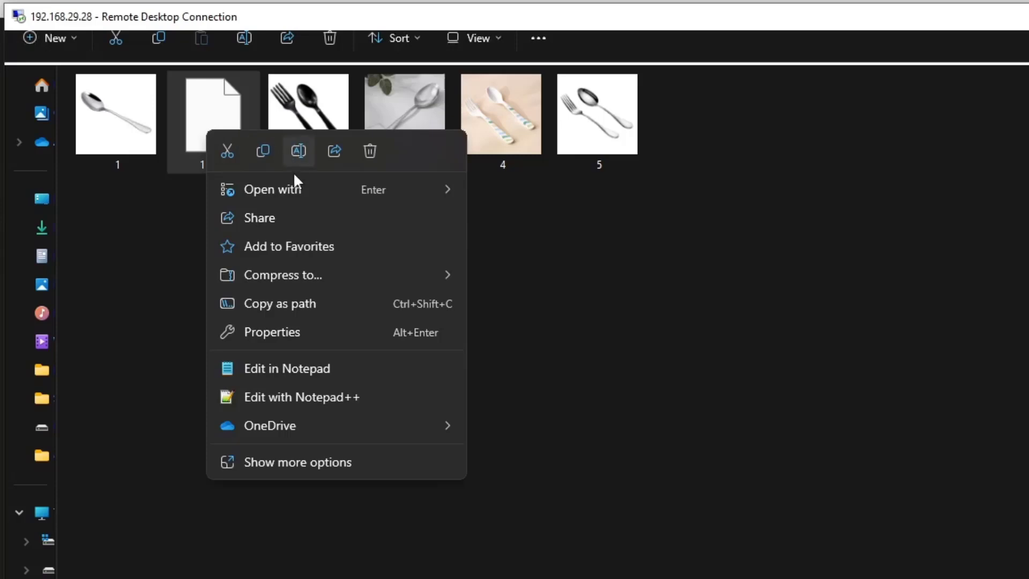
{"action": "mouse_move", "coordinate": [274, 191]}
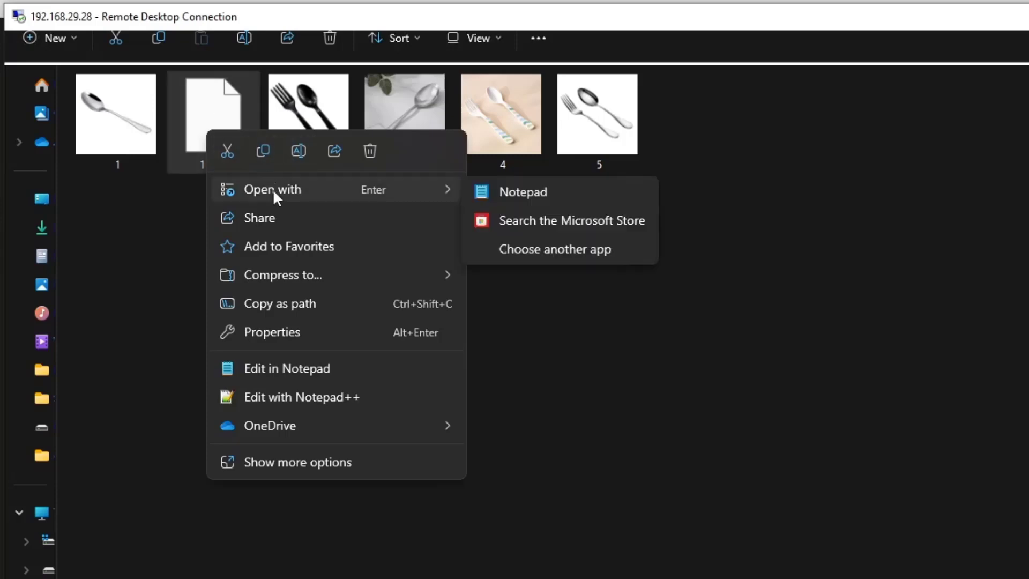
{"action": "left_click", "coordinate": [500, 190]}
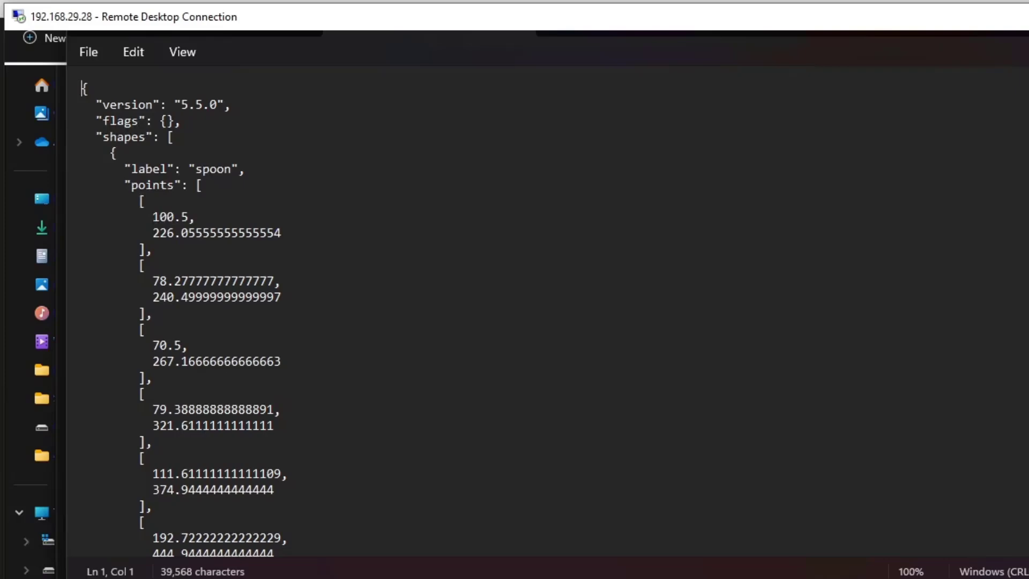
Examine the label entry and the x and y coordinates of the first polygon points in 1.json.
{"action": "left_click_drag", "start_coordinate": [185, 166], "coordinate": [253, 172]}
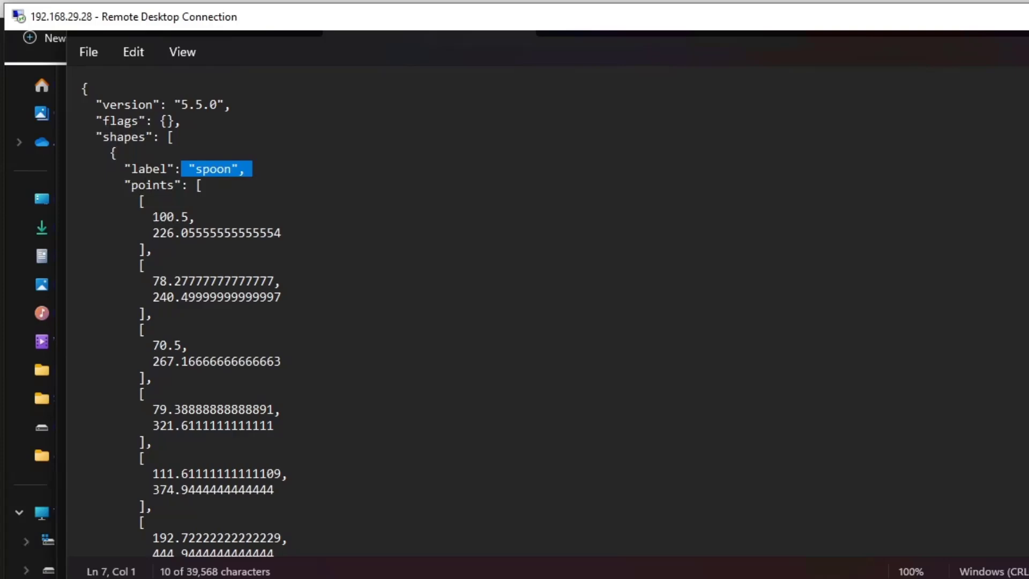
{"action": "double_click", "coordinate": [152, 185]}
{"action": "left_click_drag", "start_coordinate": [154, 218], "coordinate": [127, 194]}
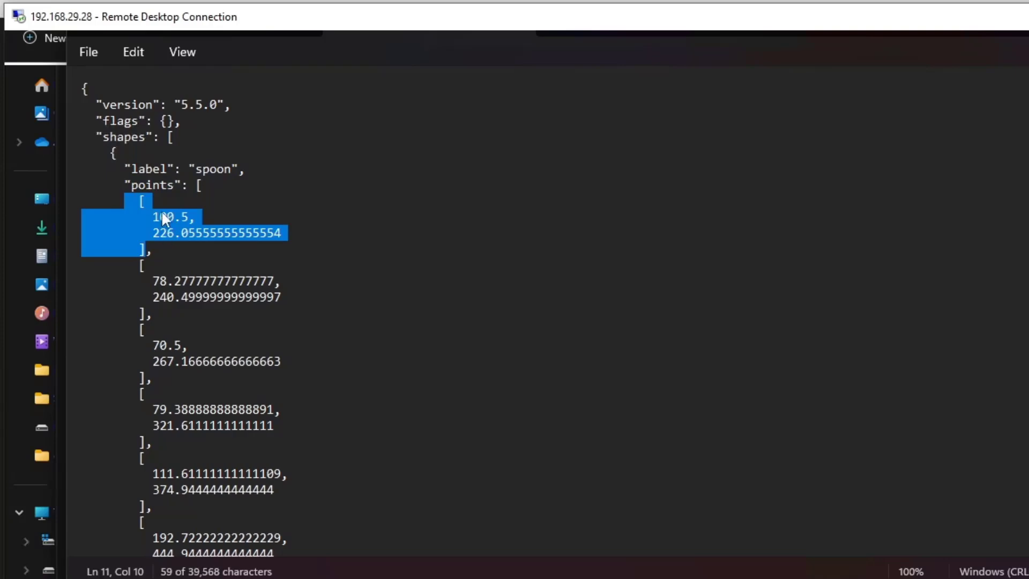
{"action": "left_click_drag", "start_coordinate": [154, 218], "coordinate": [177, 233]}
{"action": "left_click", "coordinate": [174, 234]}
{"action": "left_click", "coordinate": [167, 233]}
{"action": "double_click", "coordinate": [167, 233]}
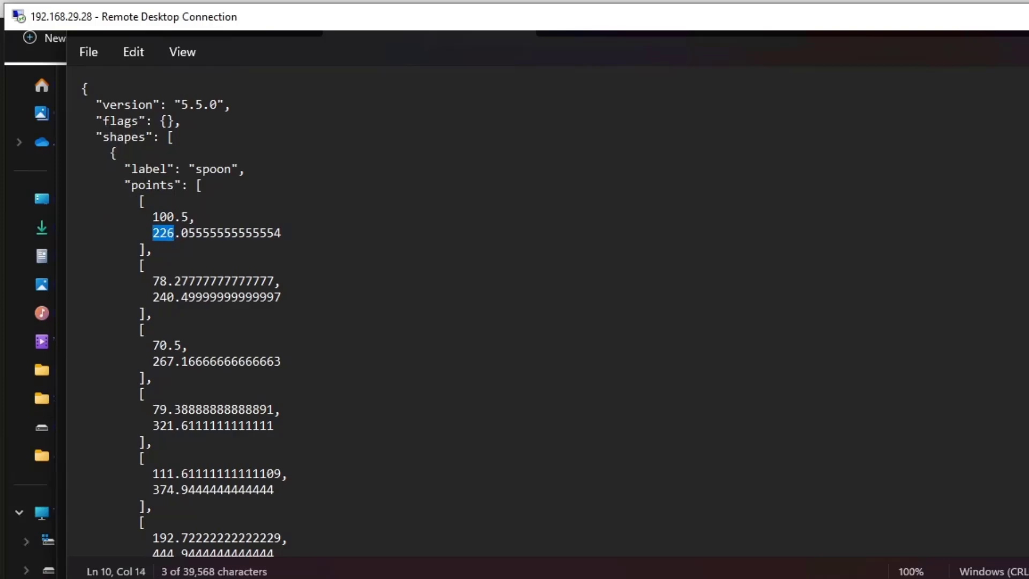
{"action": "double_click", "coordinate": [157, 279]}
{"action": "double_click", "coordinate": [163, 297]}
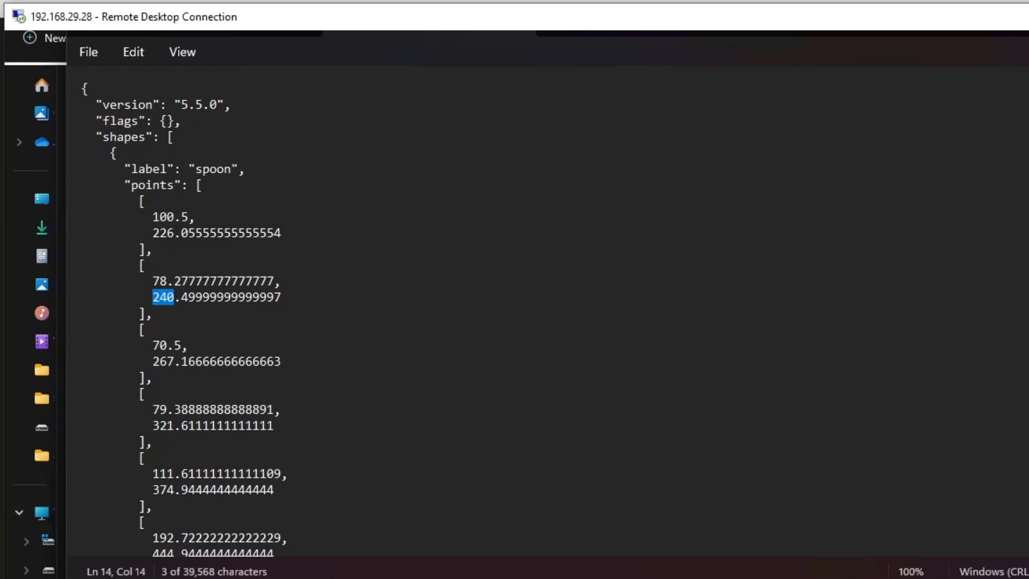
Compare the point list in 1.json with the spoon polygon in labelme, narrowing the Notepad window to see both and widening it again.
{"action": "key", "text": "alt+Tab"}
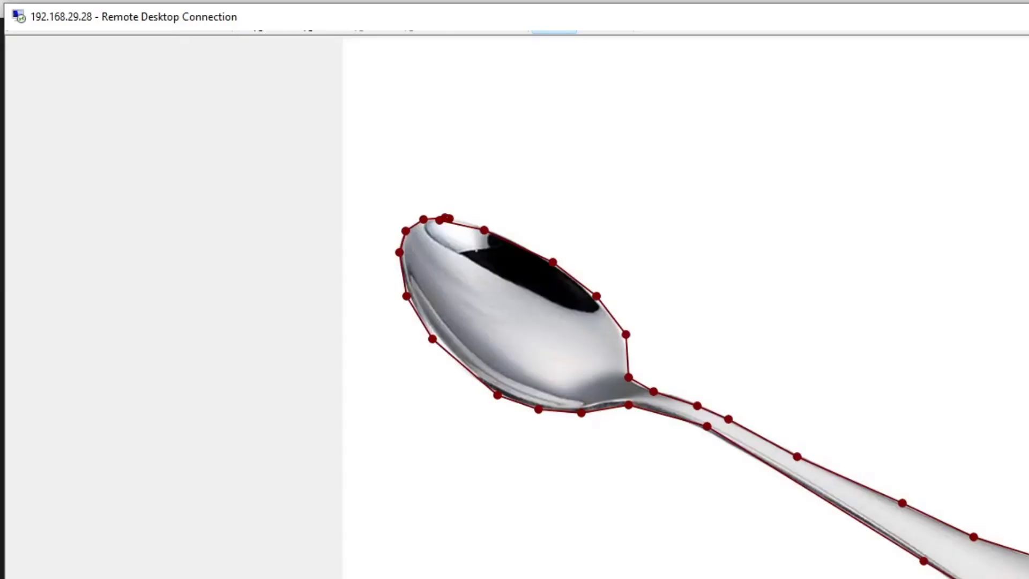
{"action": "key", "text": "alt+Tab"}
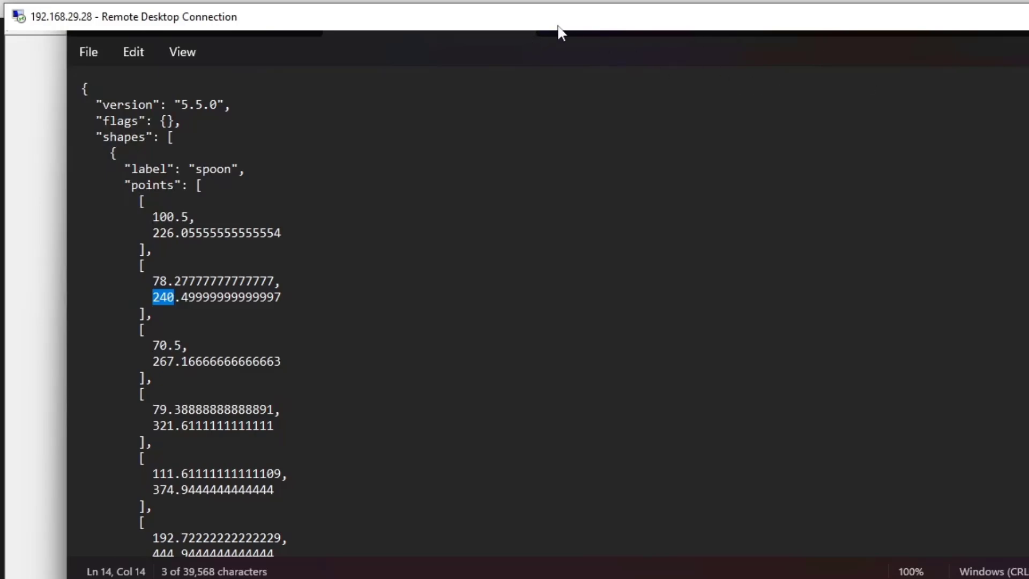
{"action": "double_click", "coordinate": [422, 69]}
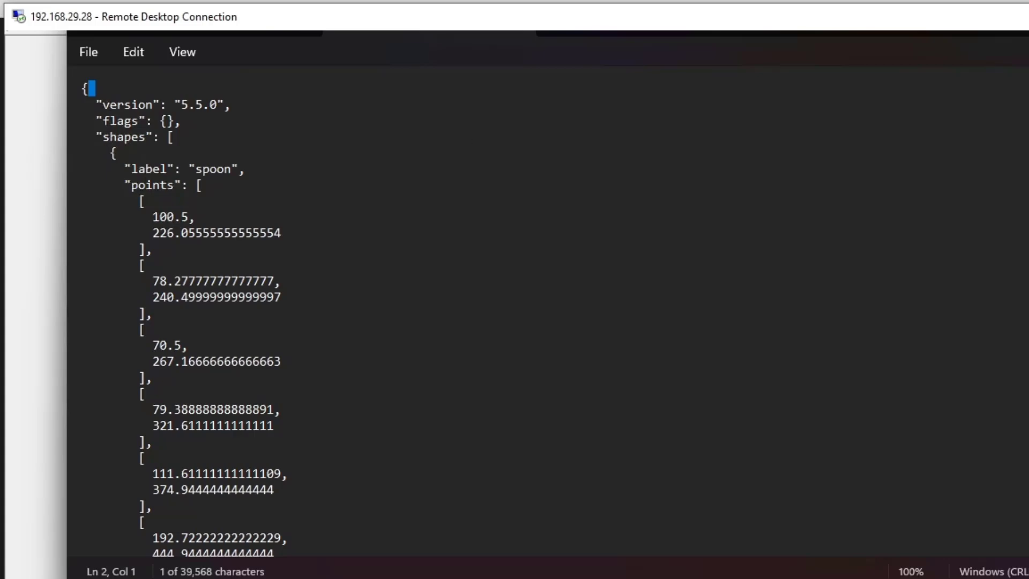
{"action": "left_click_drag", "start_coordinate": [1026, 105], "coordinate": [377, 105]}
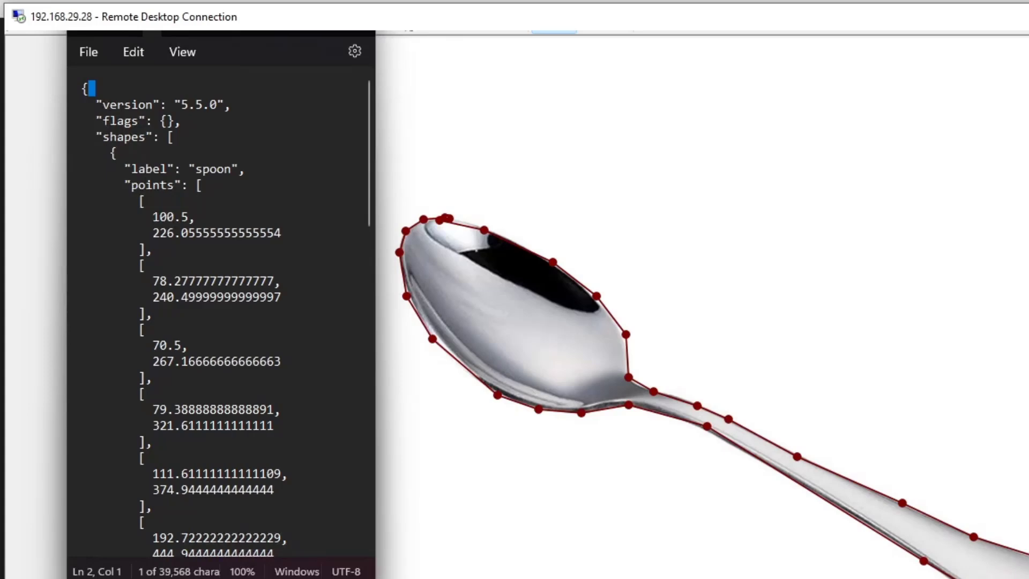
{"action": "scroll", "coordinate": [278, 317], "scroll_direction": "down", "scroll_amount": 20}
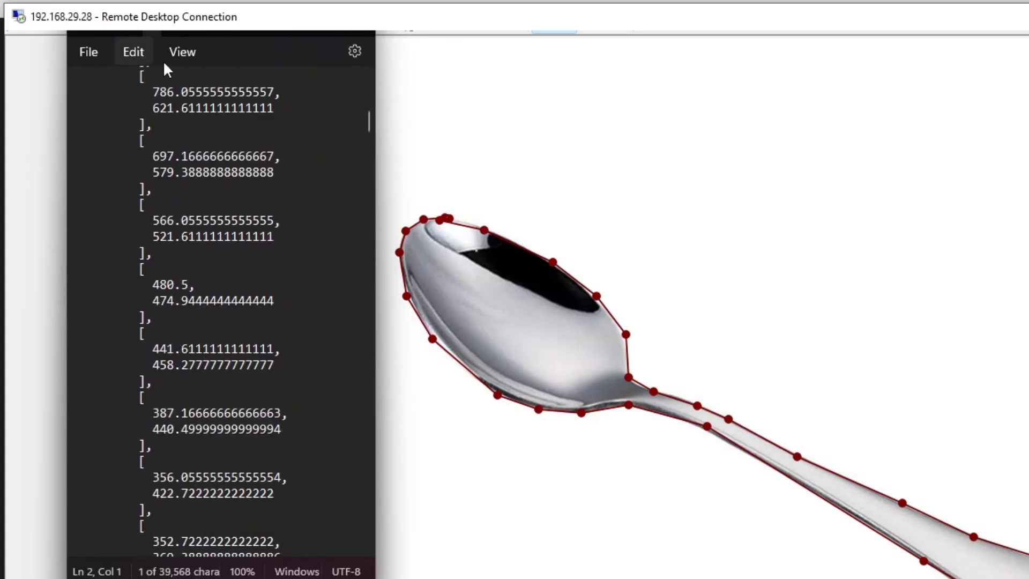
{"action": "left_click_drag", "start_coordinate": [375, 102], "coordinate": [763, 114]}
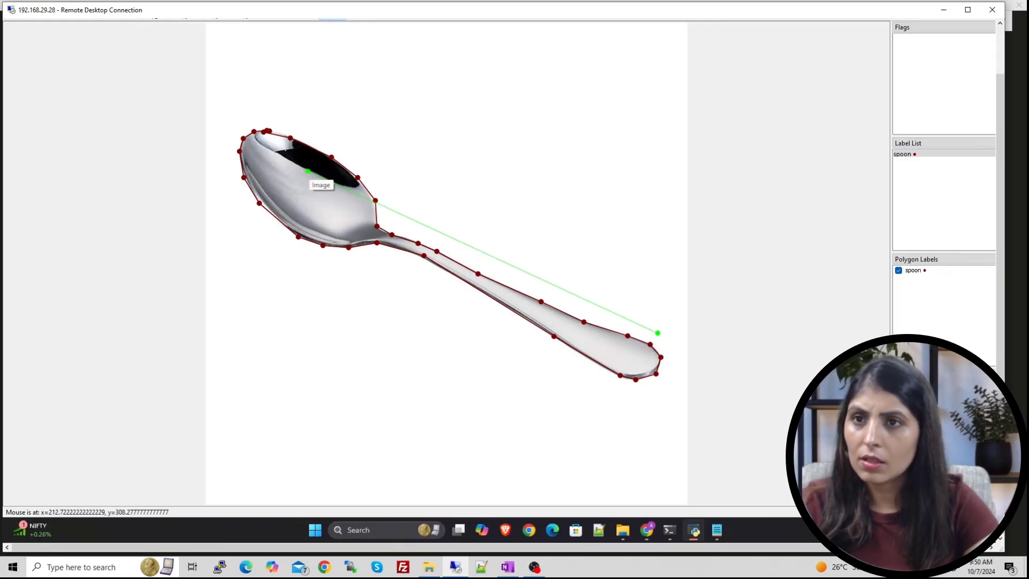
Discard the stray unfinished polygon on 1.jpg and go to the next image, 2.jpg.
{"action": "key", "text": "Escape"}
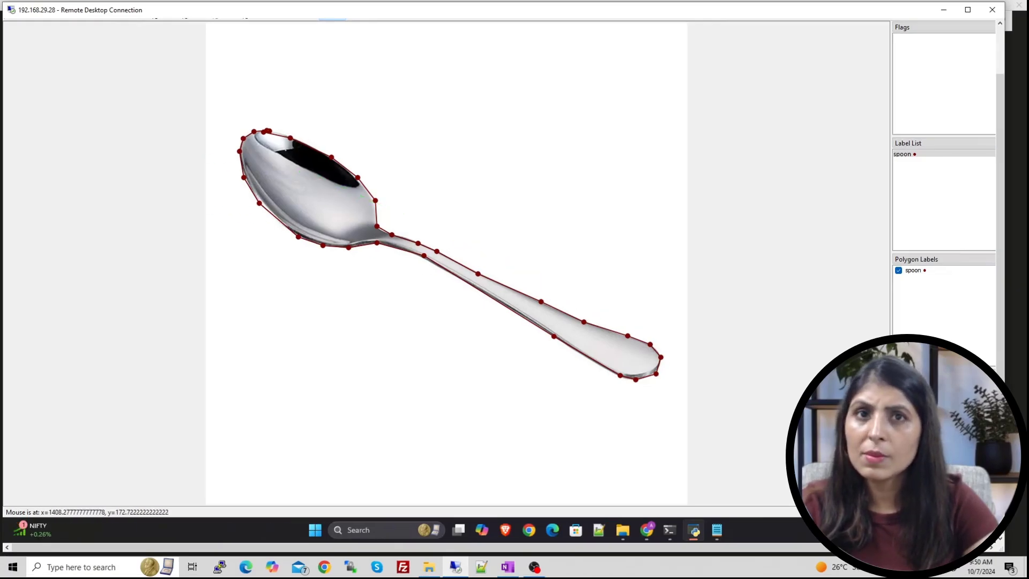
{"action": "left_click_drag", "start_coordinate": [1000, 129], "coordinate": [1001, 72]}
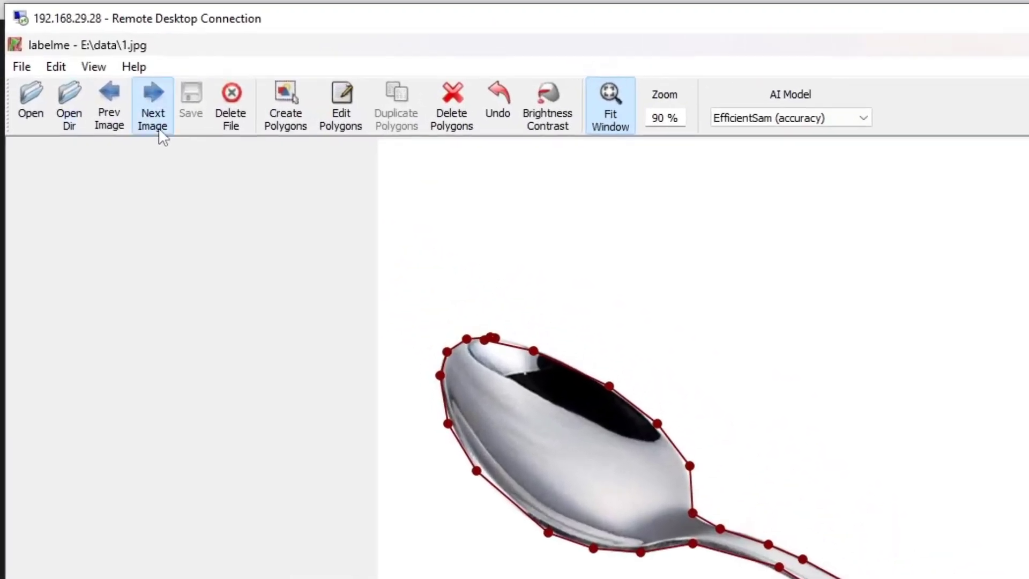
{"action": "left_click", "coordinate": [82, 70]}
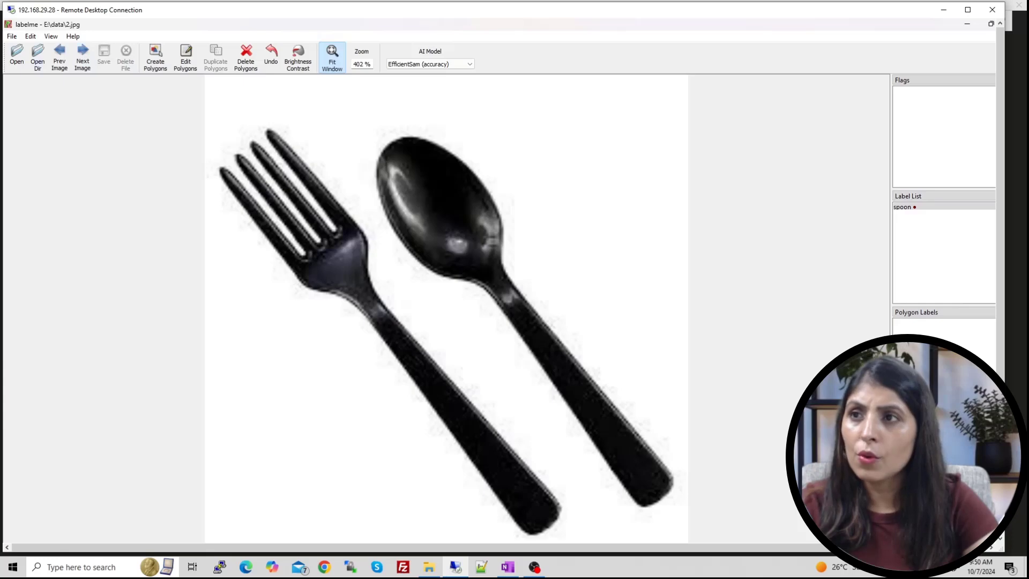
Start a polygon at the fork's leftmost tine tip and trace its left edge down and around the handle end.
{"action": "key", "text": "ctrl+n"}
{"action": "left_click", "coordinate": [219, 172]}
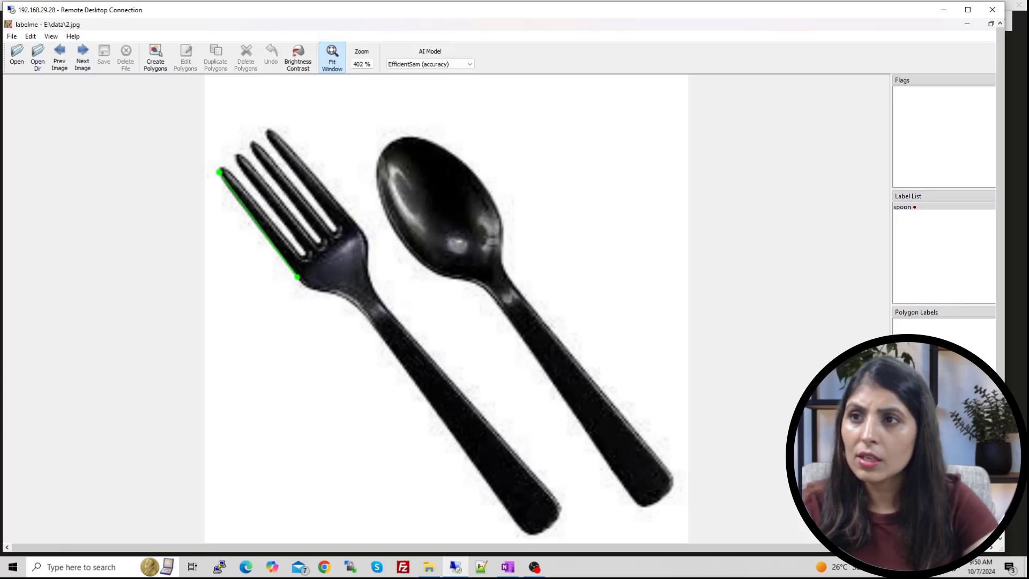
{"action": "left_click", "coordinate": [298, 278]}
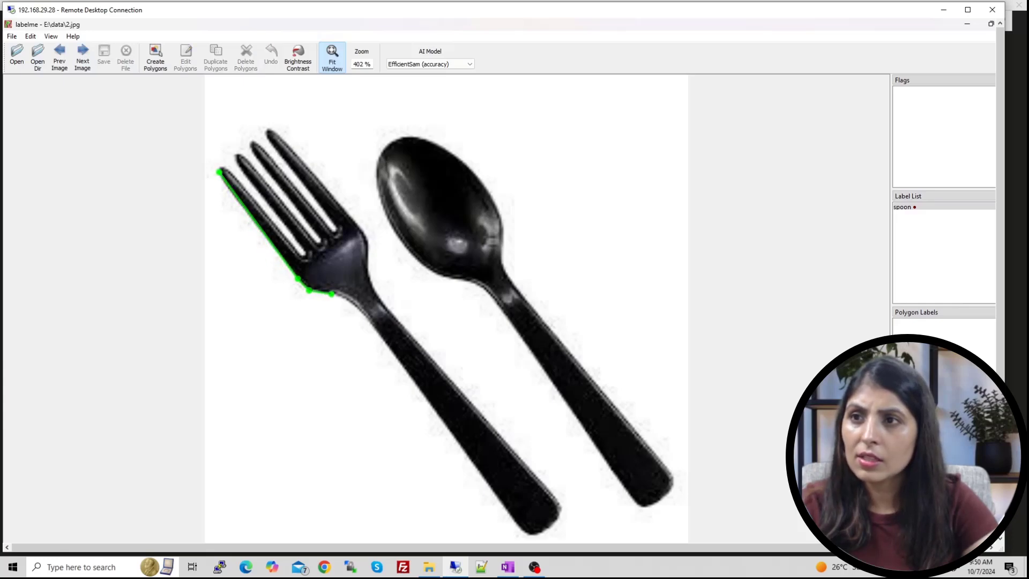
{"action": "left_click", "coordinate": [333, 296]}
{"action": "left_click", "coordinate": [366, 315]}
{"action": "left_click", "coordinate": [378, 335]}
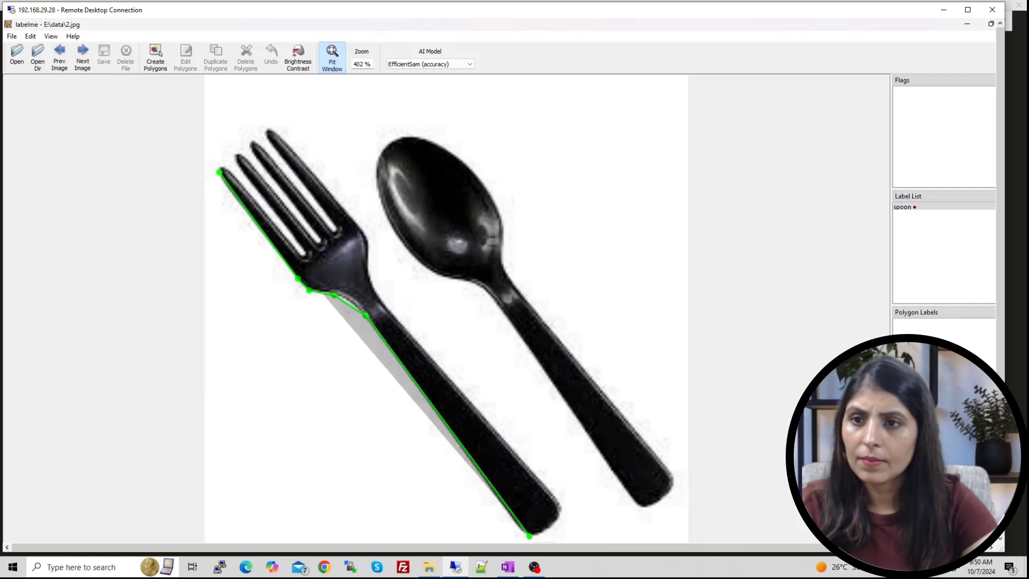
{"action": "left_click", "coordinate": [526, 536]}
{"action": "left_click", "coordinate": [550, 528]}
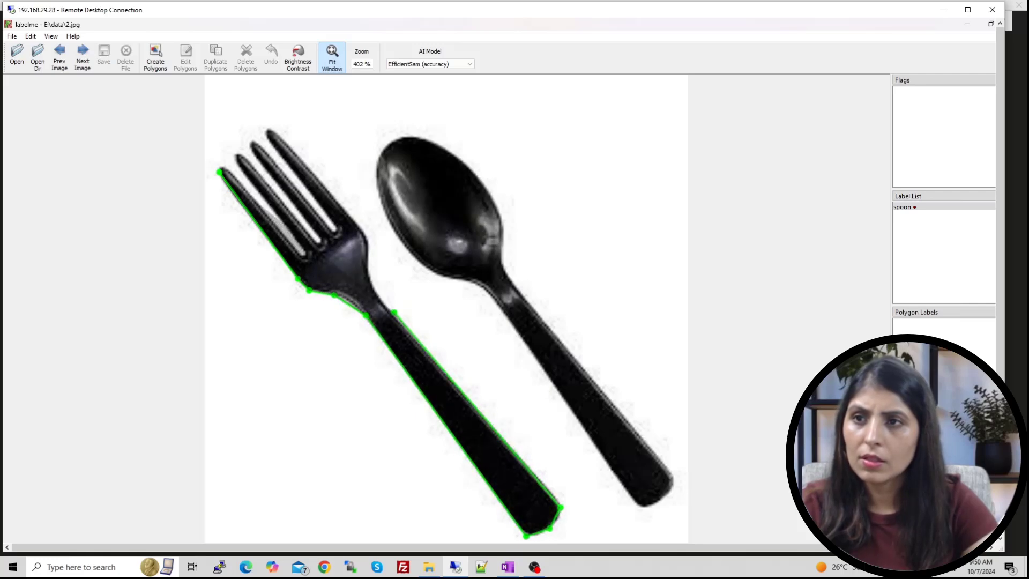
Trace the fork's right edge and tine tips back to the first point, closing the polygon with the label fork.
{"action": "left_click", "coordinate": [394, 318]}
{"action": "left_click", "coordinate": [374, 289]}
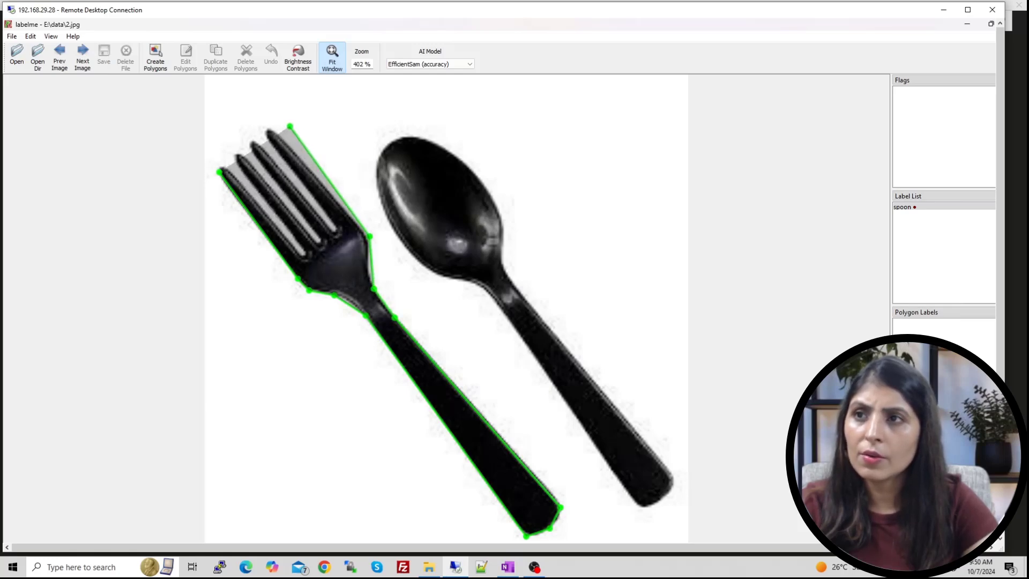
{"action": "left_click", "coordinate": [270, 126]}
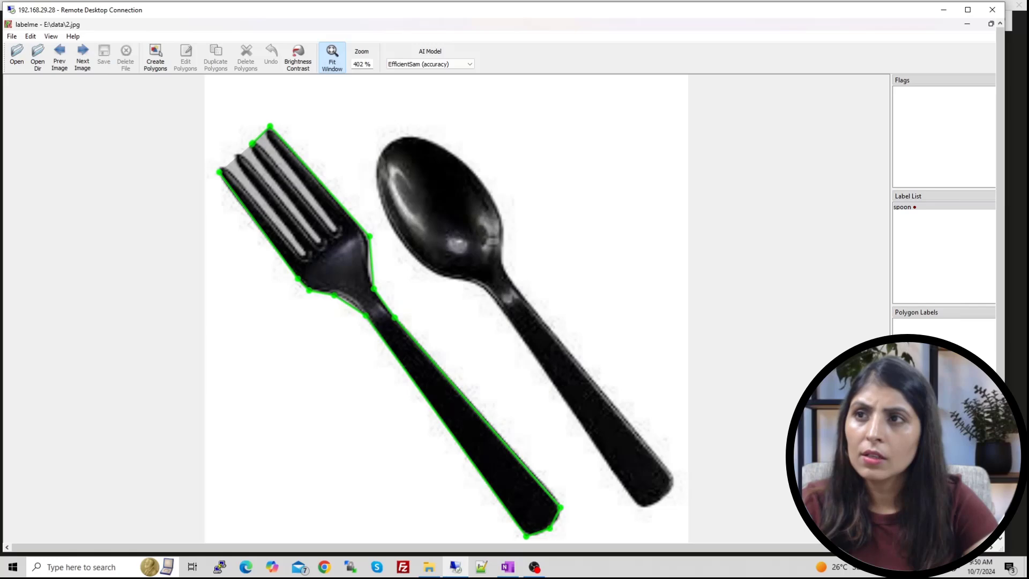
{"action": "left_click", "coordinate": [220, 172]}
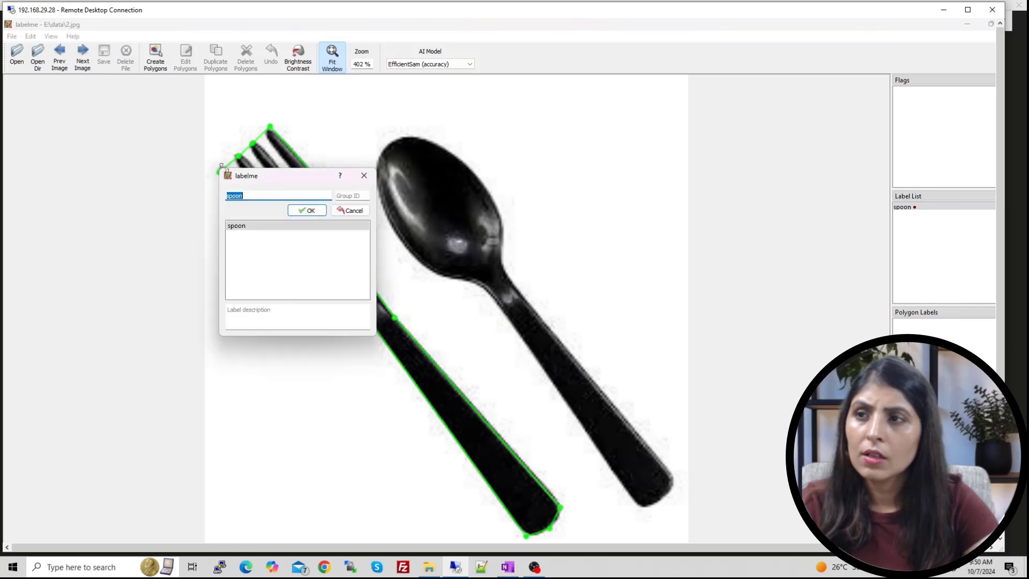
{"action": "type", "text": "fork"}
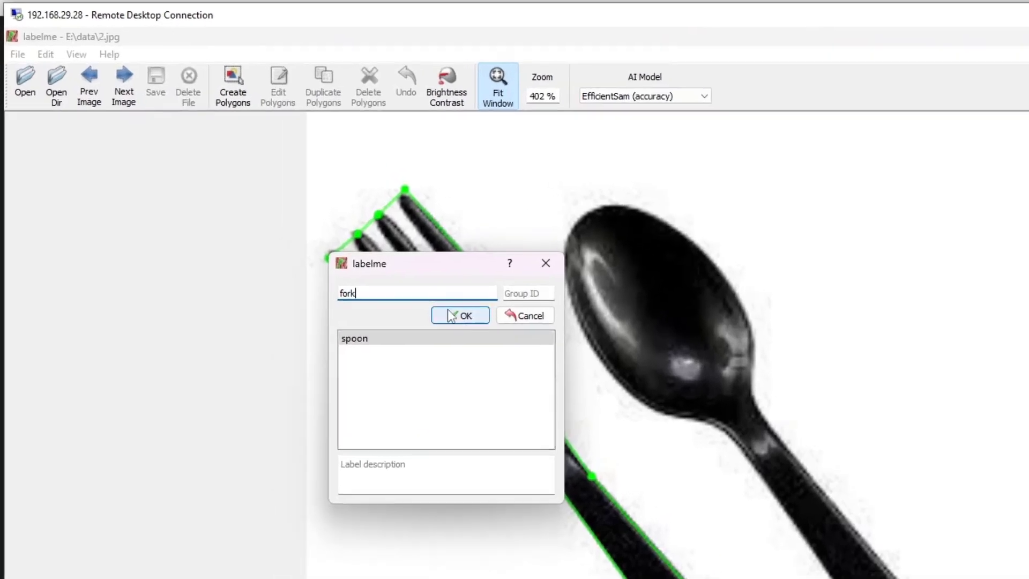
{"action": "left_click", "coordinate": [448, 312]}
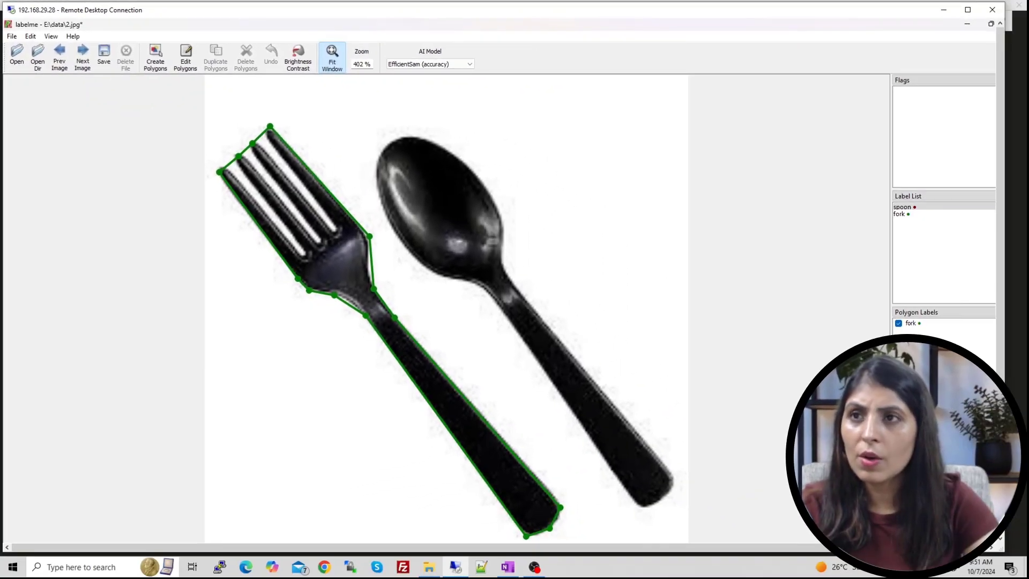
Start a polygon at the tip of the black spoon's bowl and trace the bowl's left edge down to the neck.
{"action": "left_click", "coordinate": [404, 138]}
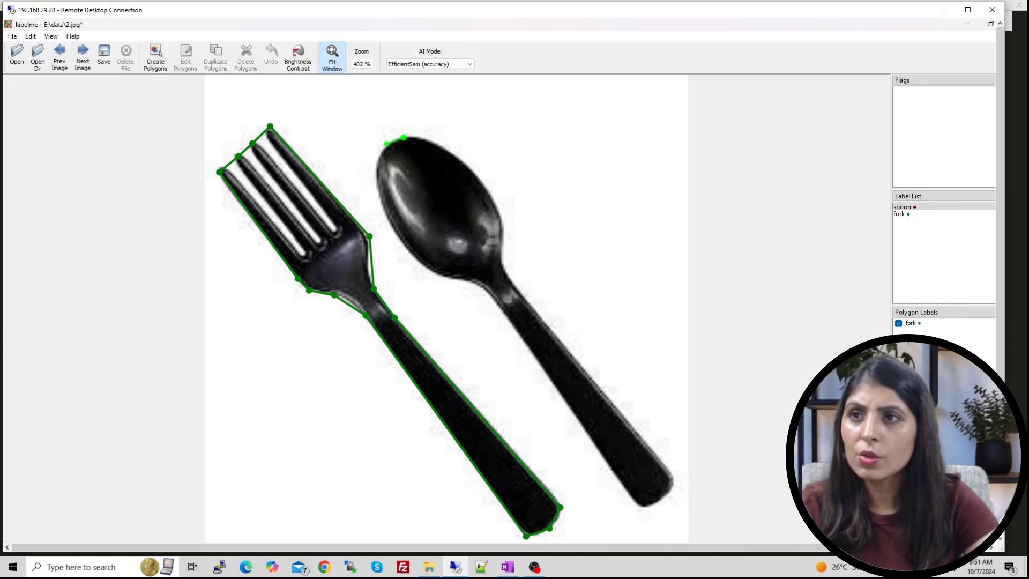
{"action": "left_click", "coordinate": [377, 192]}
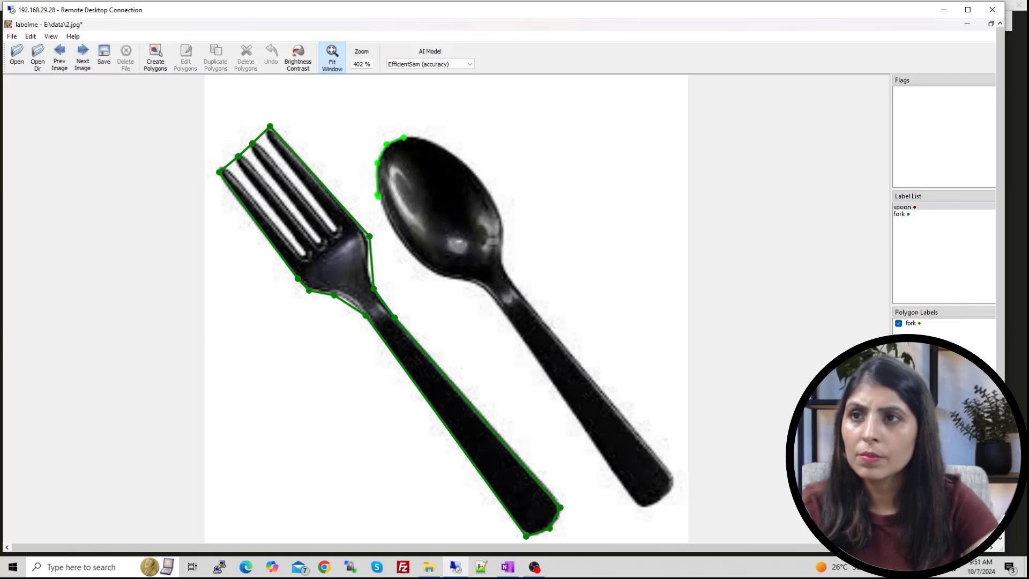
{"action": "left_click", "coordinate": [392, 225]}
{"action": "left_click", "coordinate": [416, 260]}
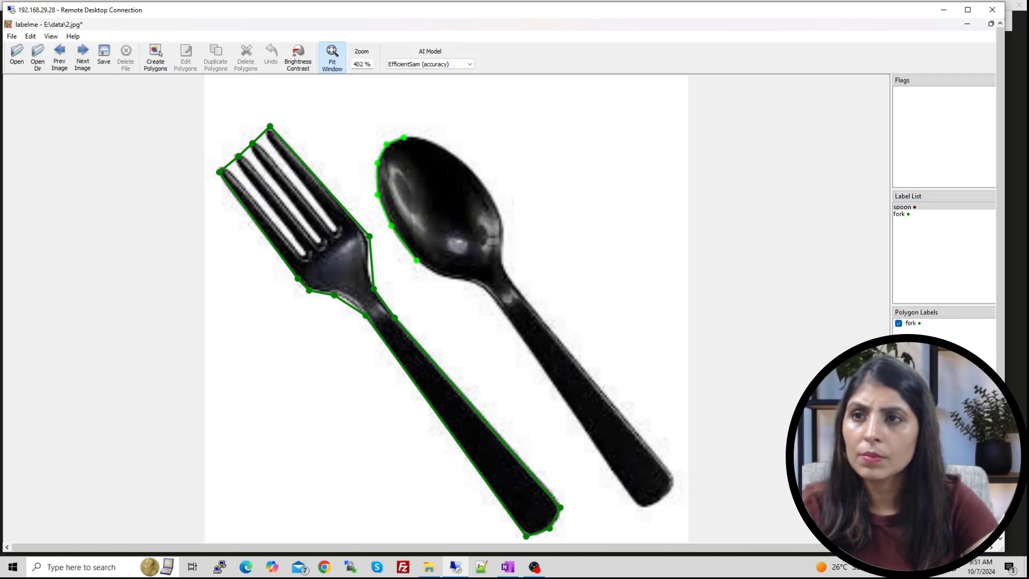
{"action": "left_click", "coordinate": [432, 265]}
{"action": "left_click", "coordinate": [476, 283]}
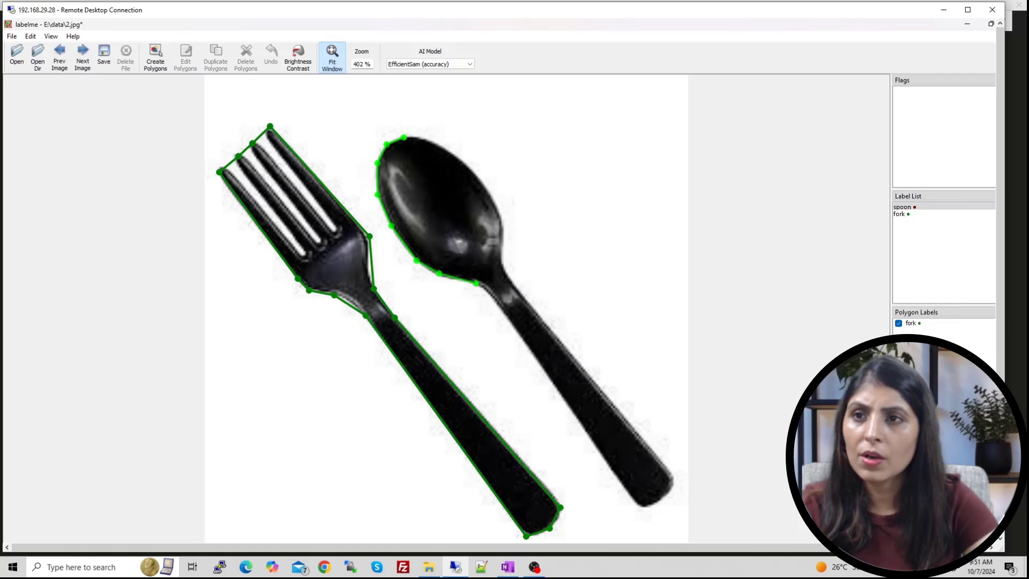
{"action": "left_click", "coordinate": [497, 300]}
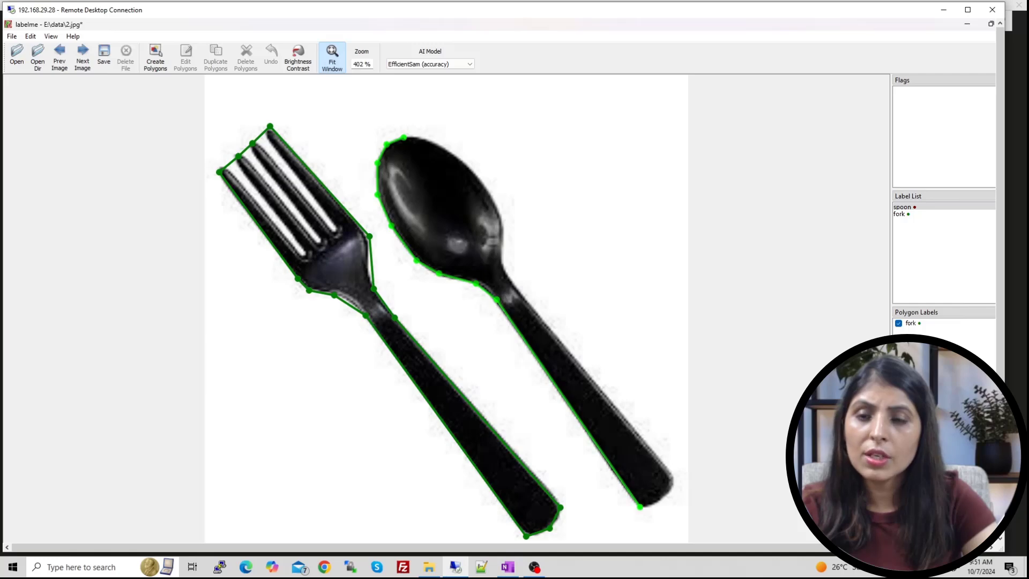
Continue the spoon polygon around the handle end and up the handle's right edge to the base of the bowl.
{"action": "left_click", "coordinate": [641, 505]}
{"action": "left_click", "coordinate": [666, 496]}
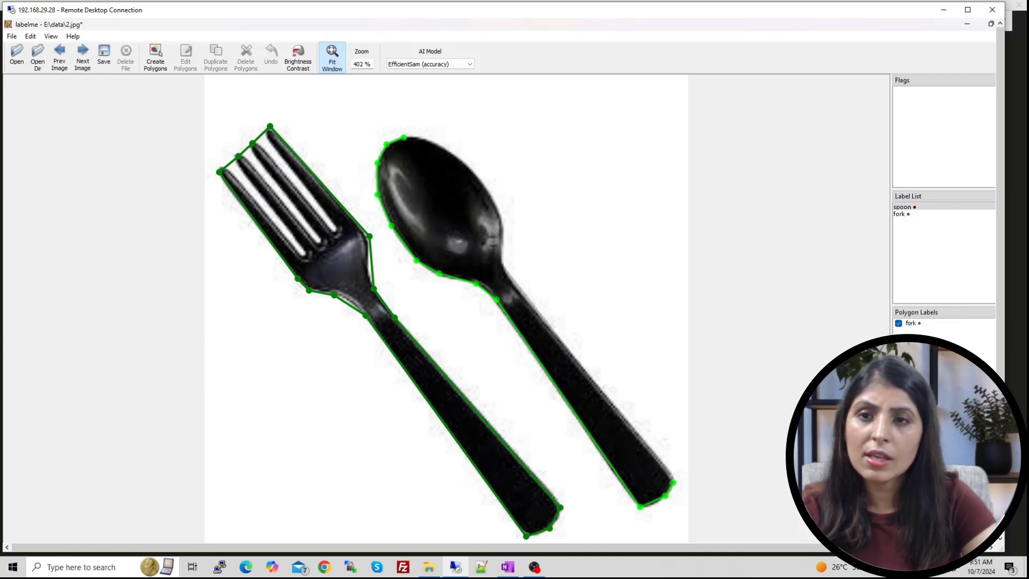
{"action": "left_click", "coordinate": [674, 481]}
{"action": "left_click", "coordinate": [652, 451]}
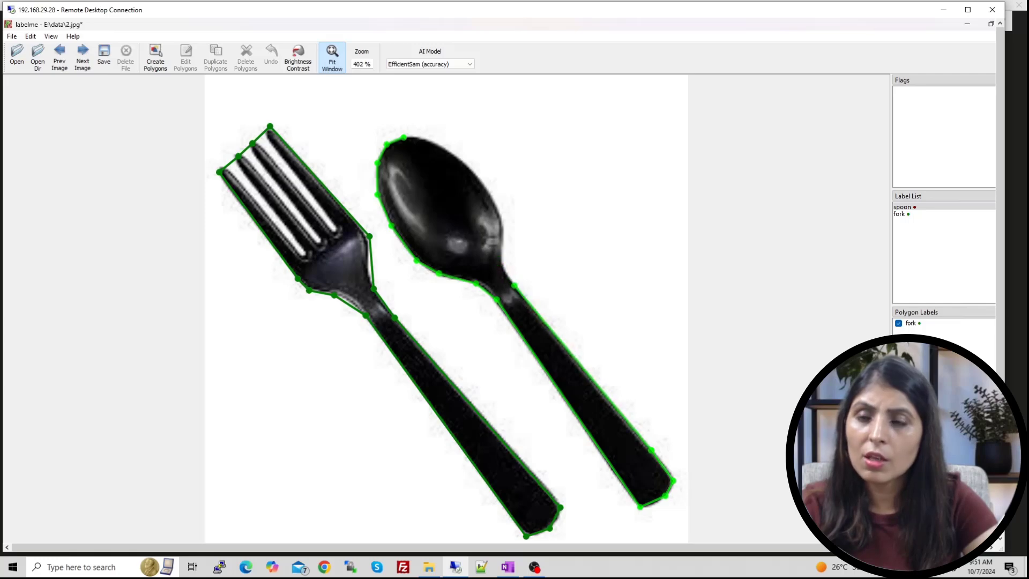
{"action": "left_click", "coordinate": [502, 266]}
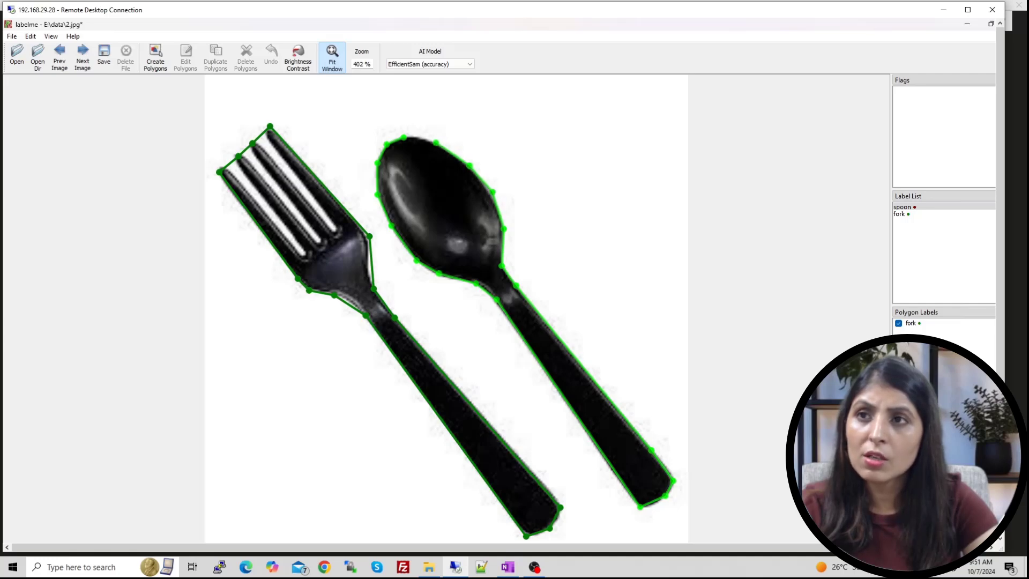
Close the spoon polygon with the label spoon and save the annotations as 2.json in the data folder.
{"action": "left_click", "coordinate": [403, 135]}
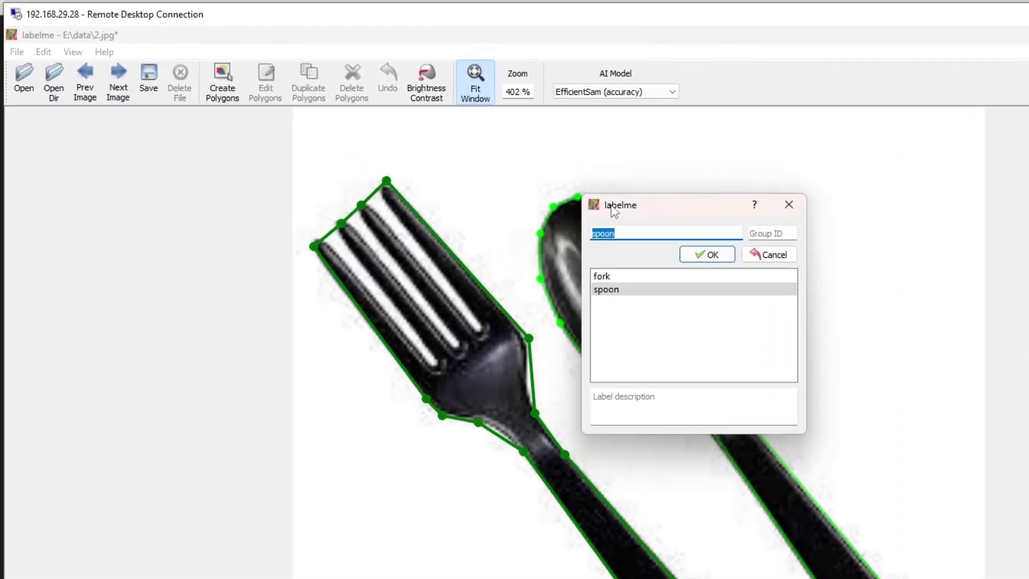
{"action": "left_click", "coordinate": [706, 255]}
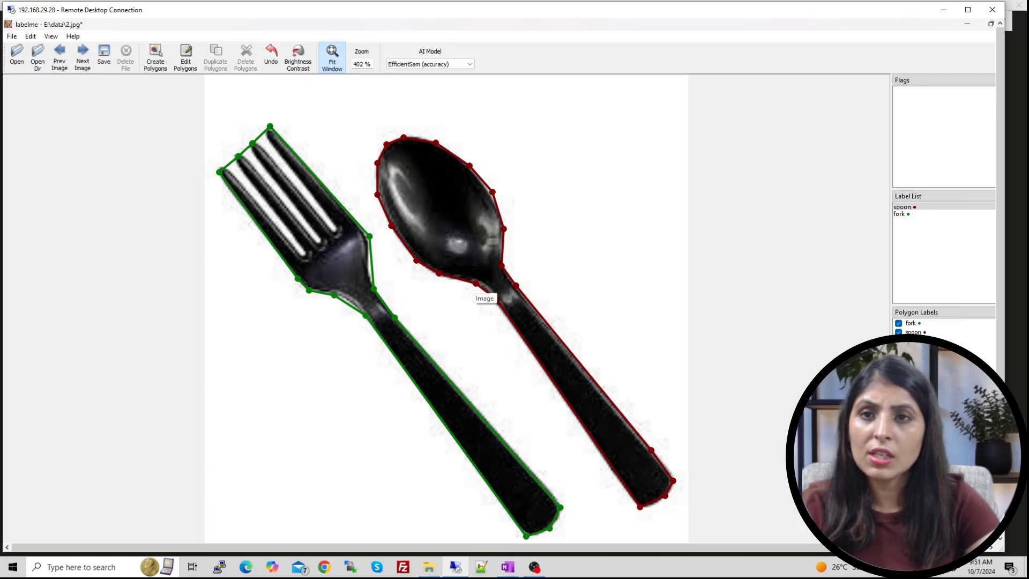
{"action": "left_click", "coordinate": [102, 60]}
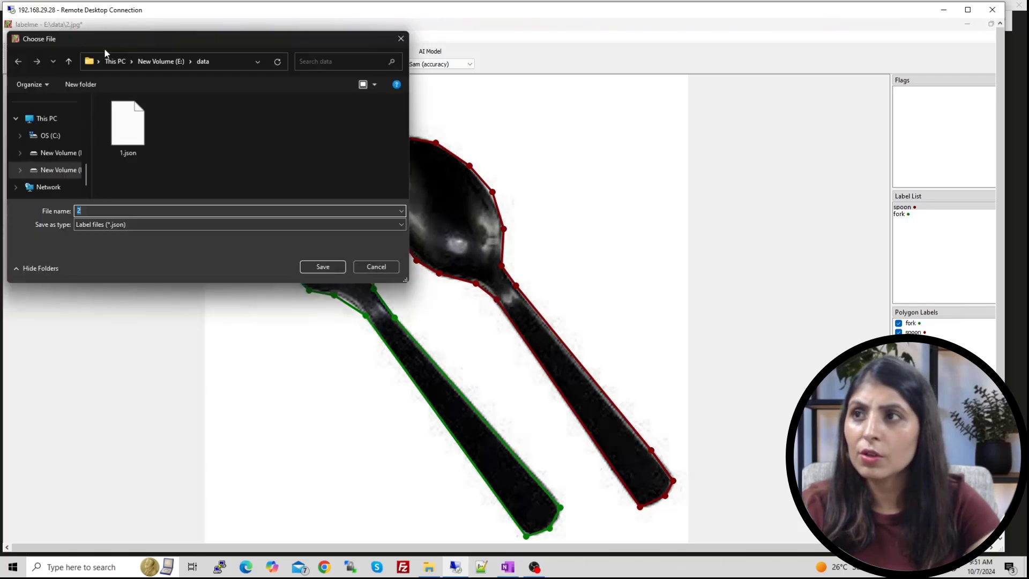
{"action": "left_click", "coordinate": [323, 267]}
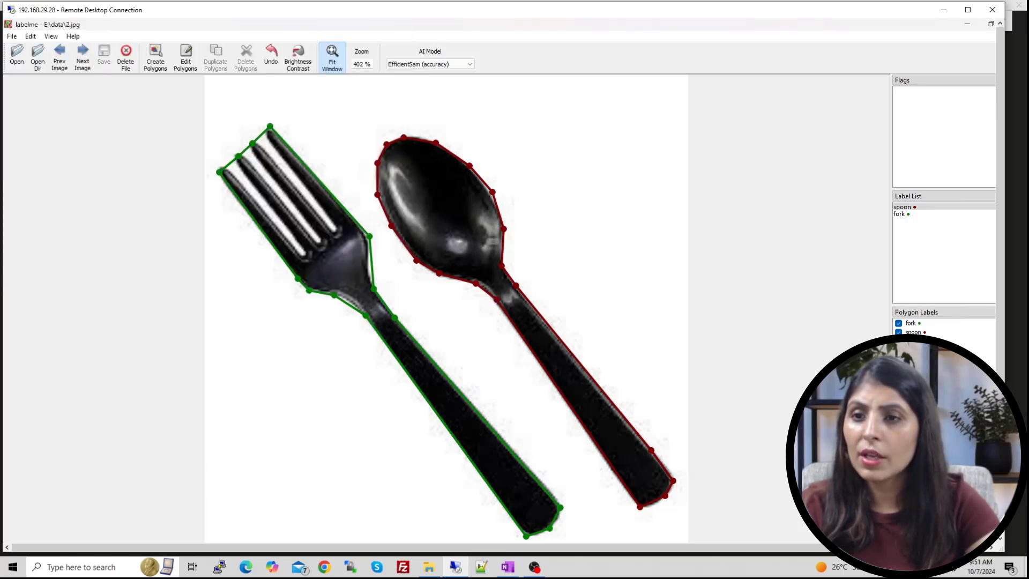
Switch to the data folder in File Explorer and open 2.json in Notepad.
{"action": "left_click_drag", "start_coordinate": [1001, 269], "coordinate": [1002, 378]}
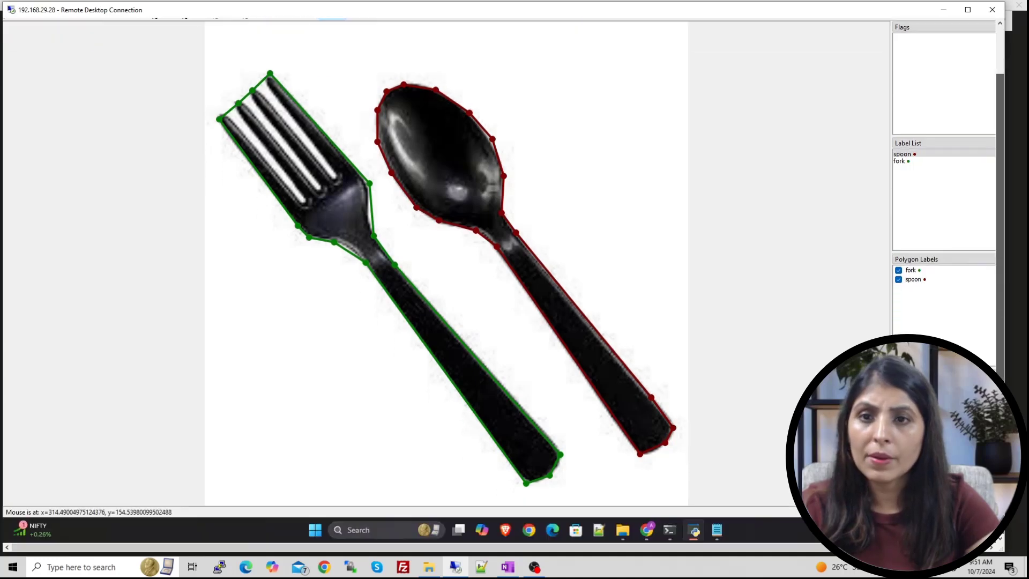
{"action": "left_click", "coordinate": [623, 531]}
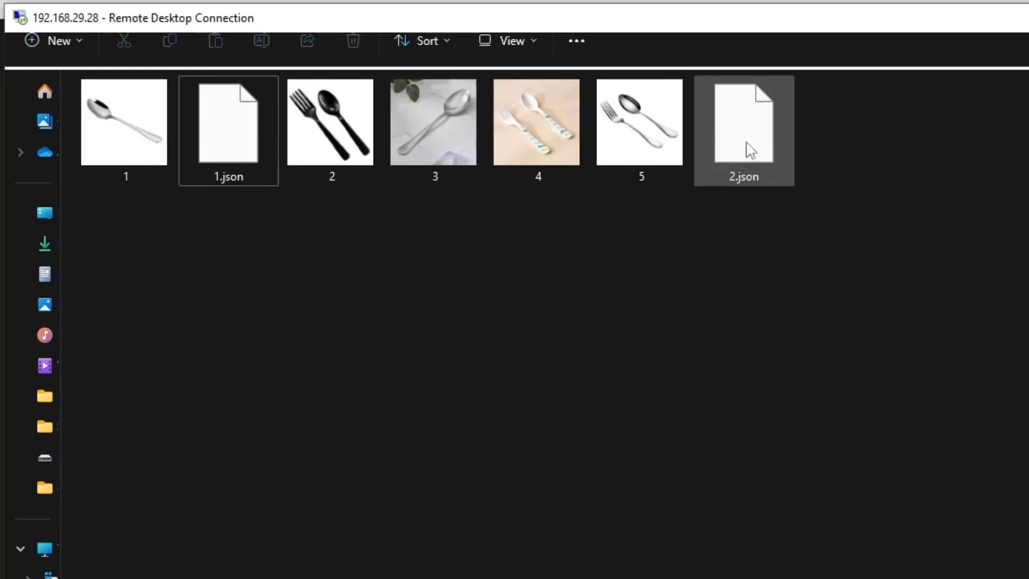
{"action": "double_click", "coordinate": [752, 147]}
{"action": "right_click", "coordinate": [757, 141]}
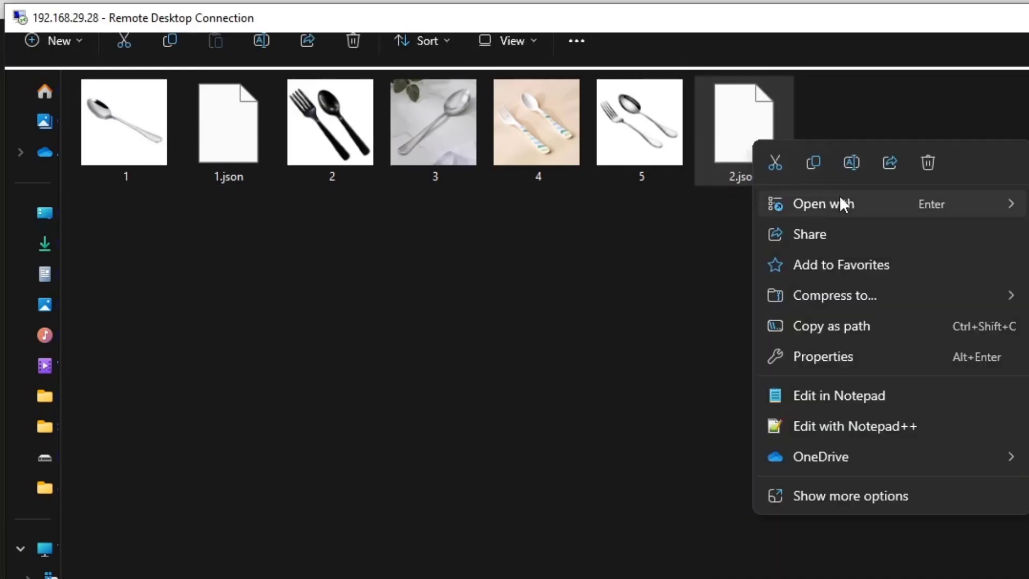
{"action": "left_click", "coordinate": [839, 395]}
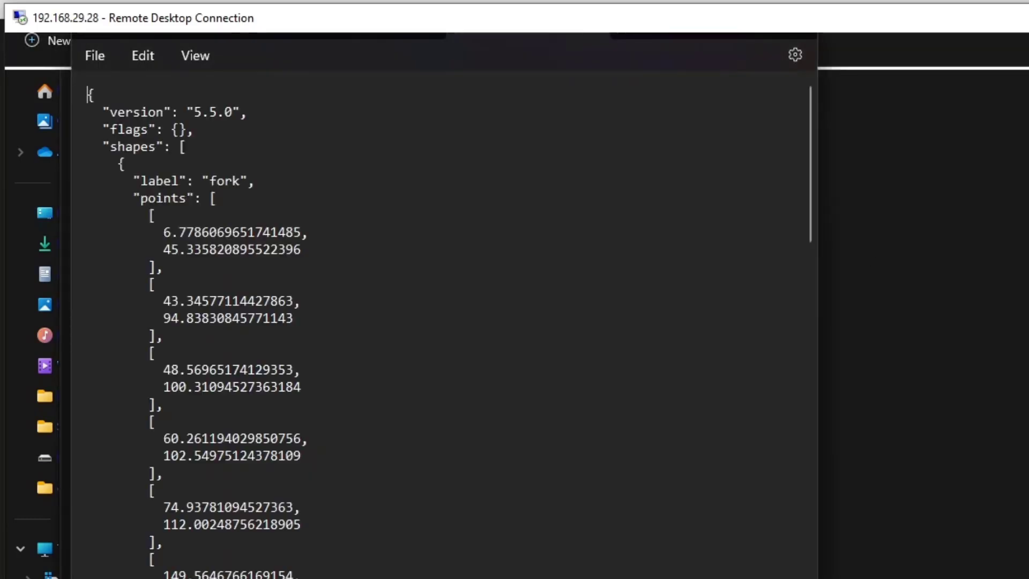
Examine the fork and spoon label entries and the point coordinates of each polygon in 2.json.
{"action": "double_click", "coordinate": [219, 179]}
{"action": "left_click_drag", "start_coordinate": [133, 198], "coordinate": [288, 562]}
{"action": "scroll", "coordinate": [291, 523], "scroll_direction": "down", "scroll_amount": 10}
{"action": "scroll", "coordinate": [266, 523], "scroll_direction": "down", "scroll_amount": 10}
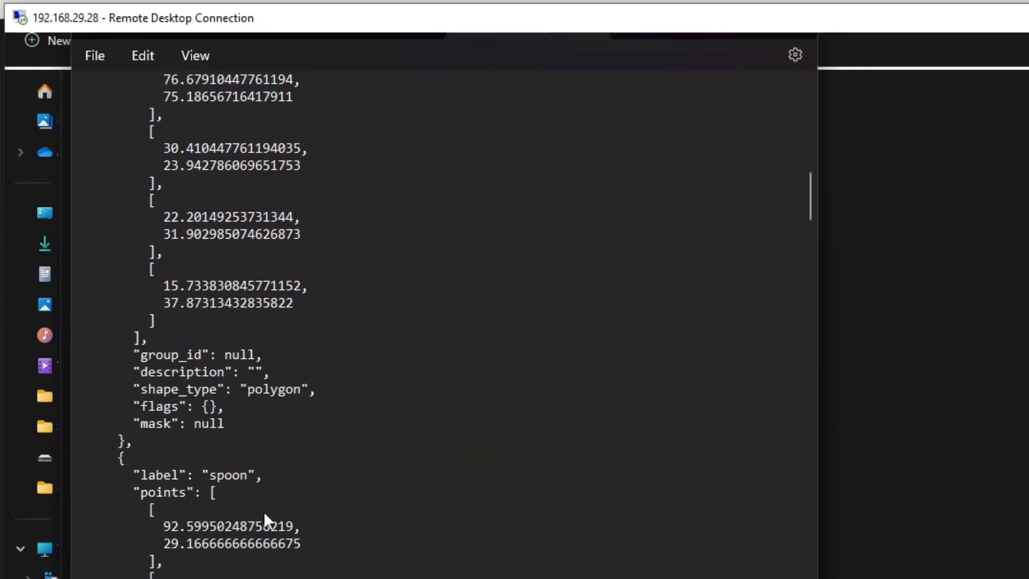
{"action": "left_click_drag", "start_coordinate": [202, 323], "coordinate": [307, 320]}
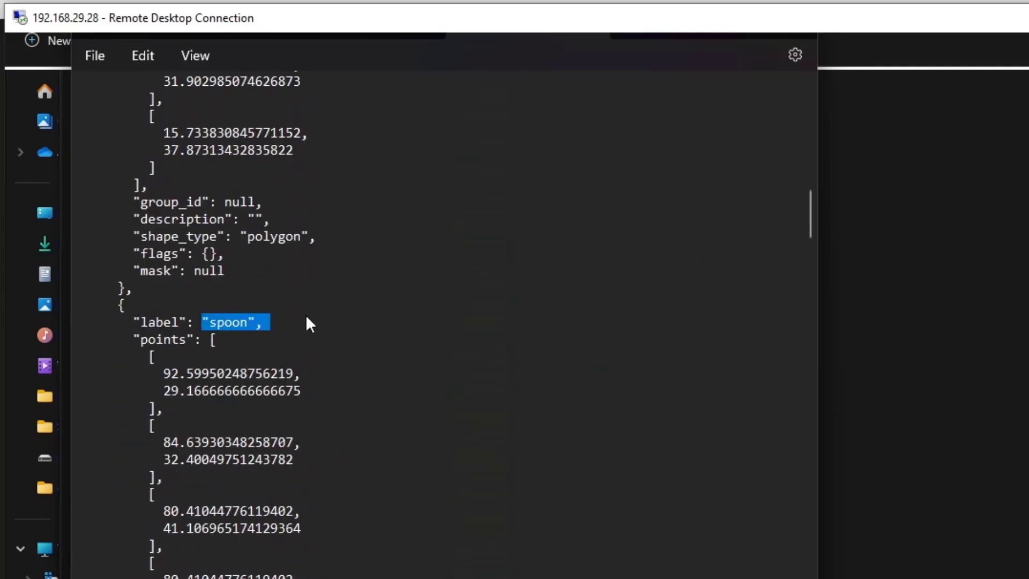
{"action": "left_click_drag", "start_coordinate": [126, 340], "coordinate": [157, 541]}
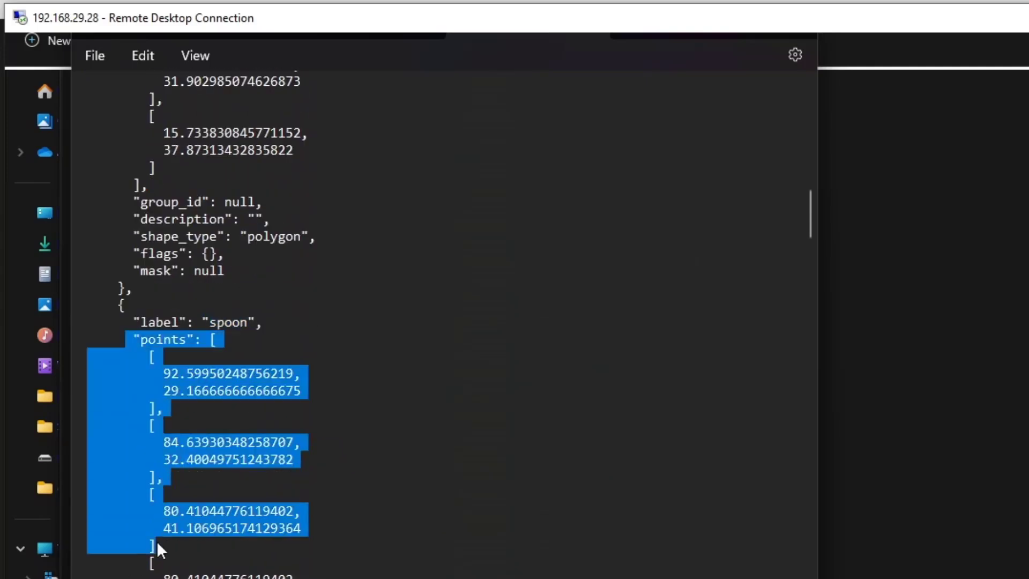
Return to the data folder and paste the copied annotation files 3.json, 4.json and 5.json into it.
{"action": "left_click", "coordinate": [937, 406]}
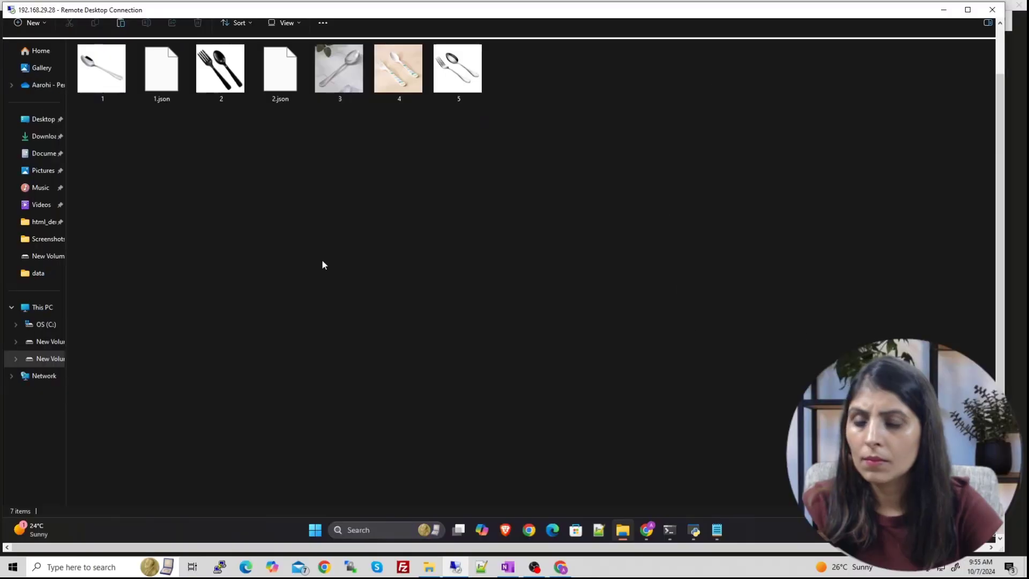
{"action": "key", "text": "ctrl+v"}
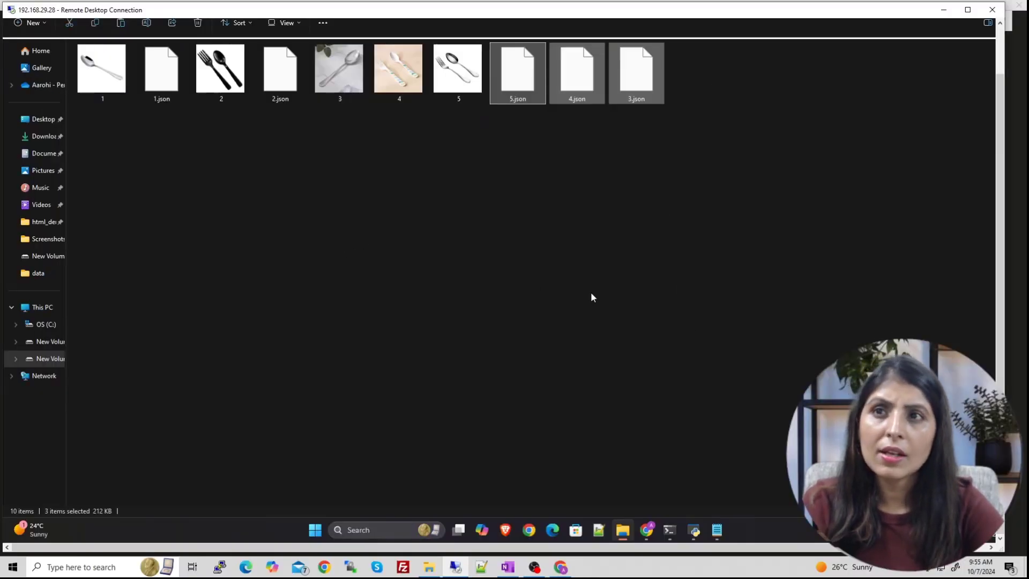
{"action": "left_click", "coordinate": [574, 285]}
{"action": "left_click", "coordinate": [577, 75]}
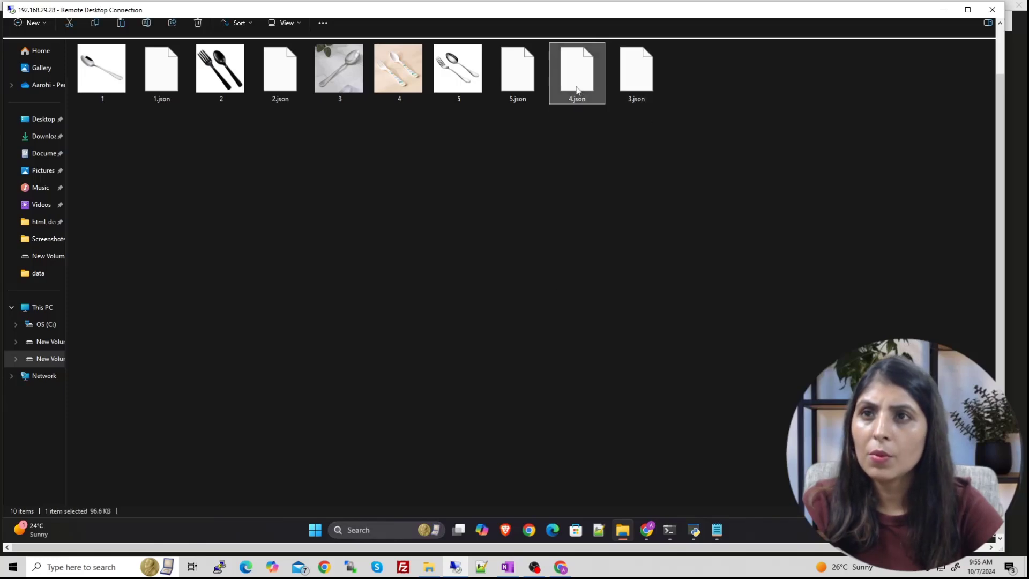
{"action": "left_click", "coordinate": [524, 94]}
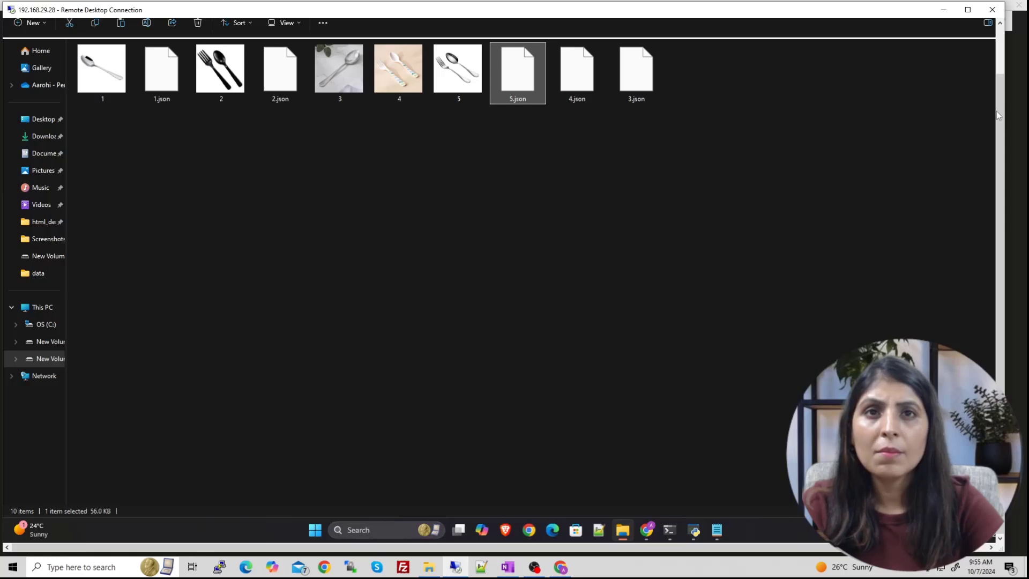
Look over the annotation files in the data folder and return to the root of the E: drive.
{"action": "left_click_drag", "start_coordinate": [1000, 109], "coordinate": [1003, 65]}
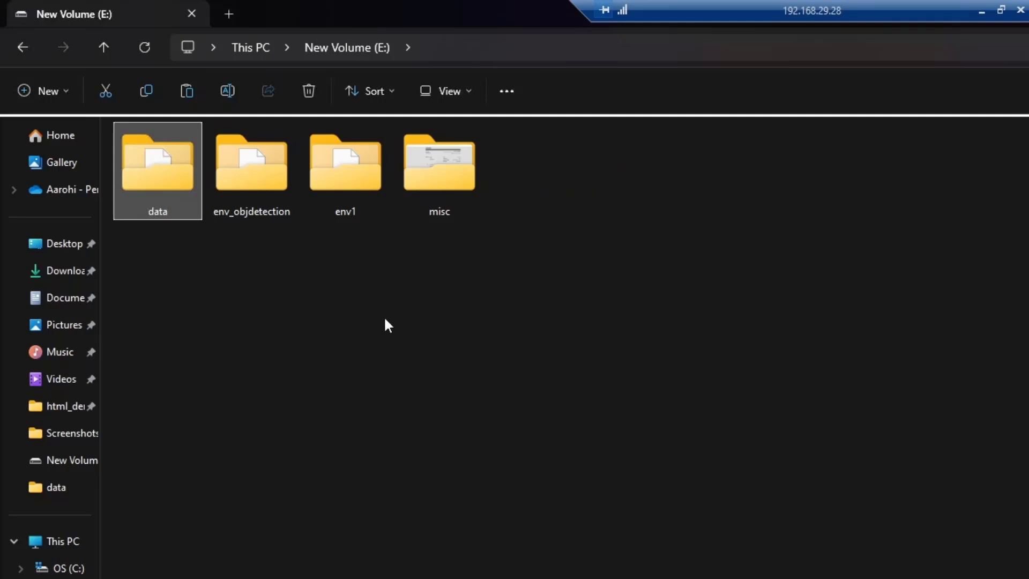
{"action": "mouse_move", "coordinate": [173, 183]}
{"action": "double_click", "coordinate": [170, 156]}
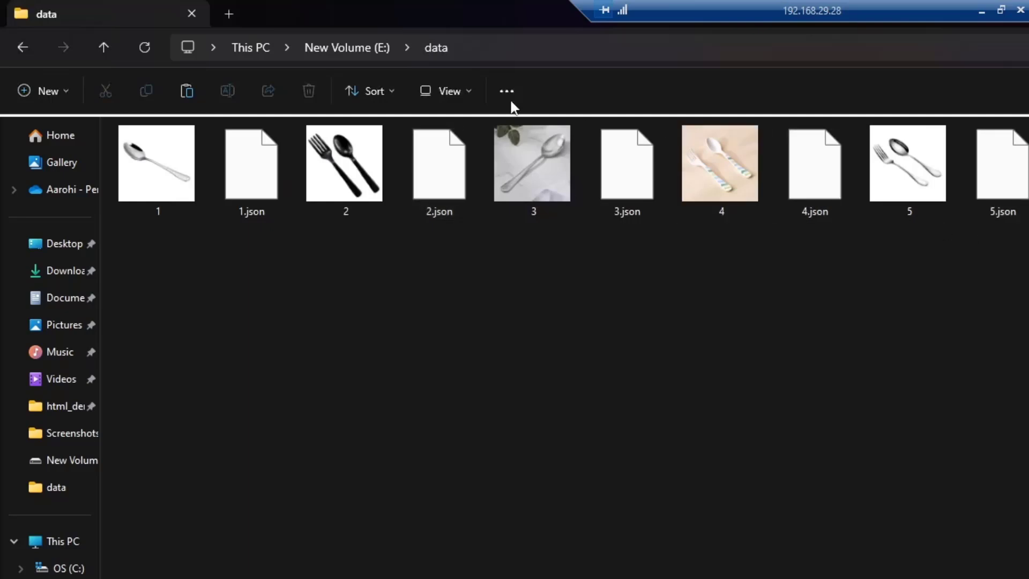
{"action": "left_click", "coordinate": [368, 49]}
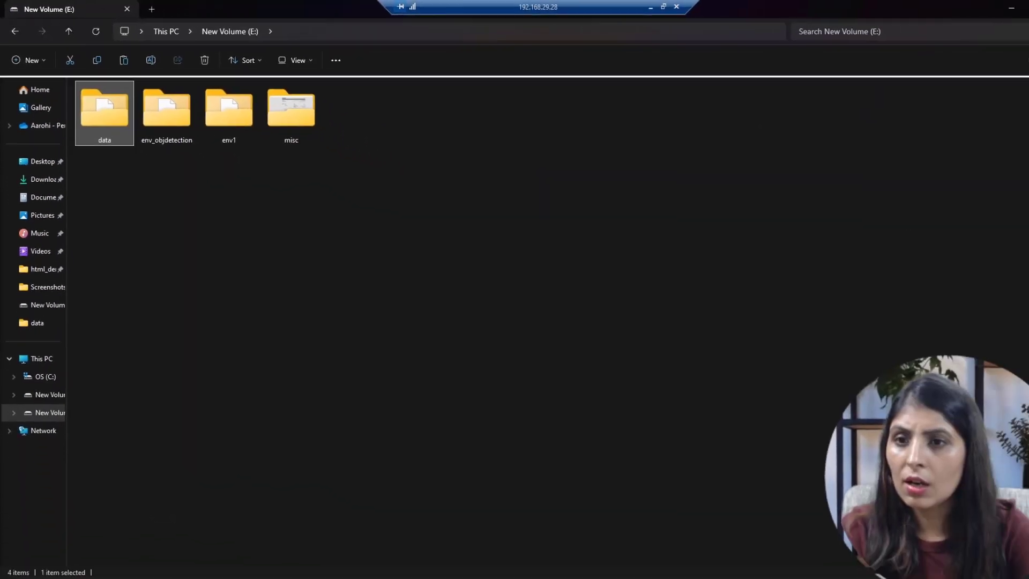
Switch to the Command Prompt and check that the env1 environment is active at the E: prompt.
{"action": "left_click", "coordinate": [402, 565]}
{"action": "left_click", "coordinate": [679, 565]}
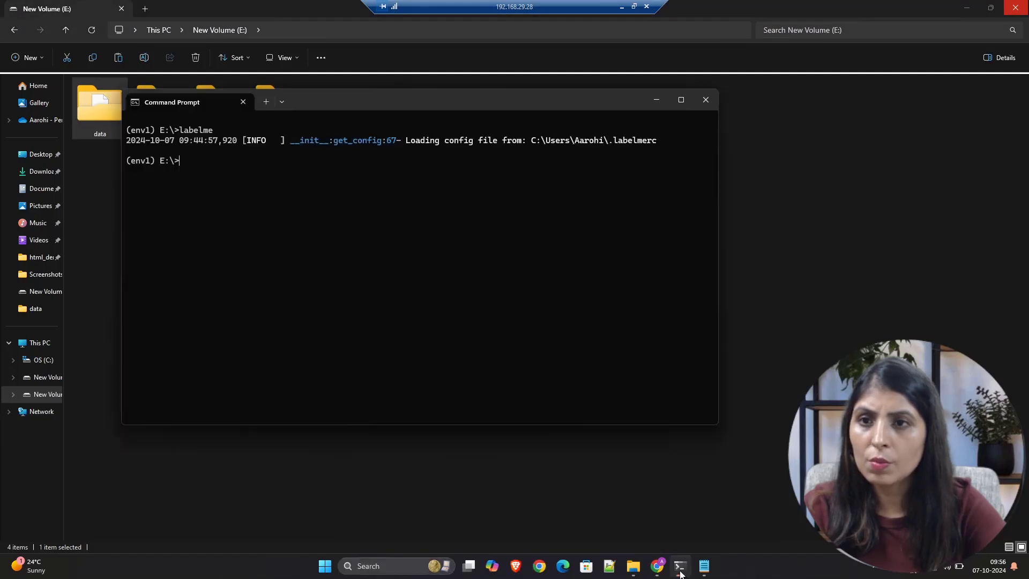
{"action": "left_click_drag", "start_coordinate": [163, 162], "coordinate": [132, 162]}
{"action": "left_click", "coordinate": [152, 148]}
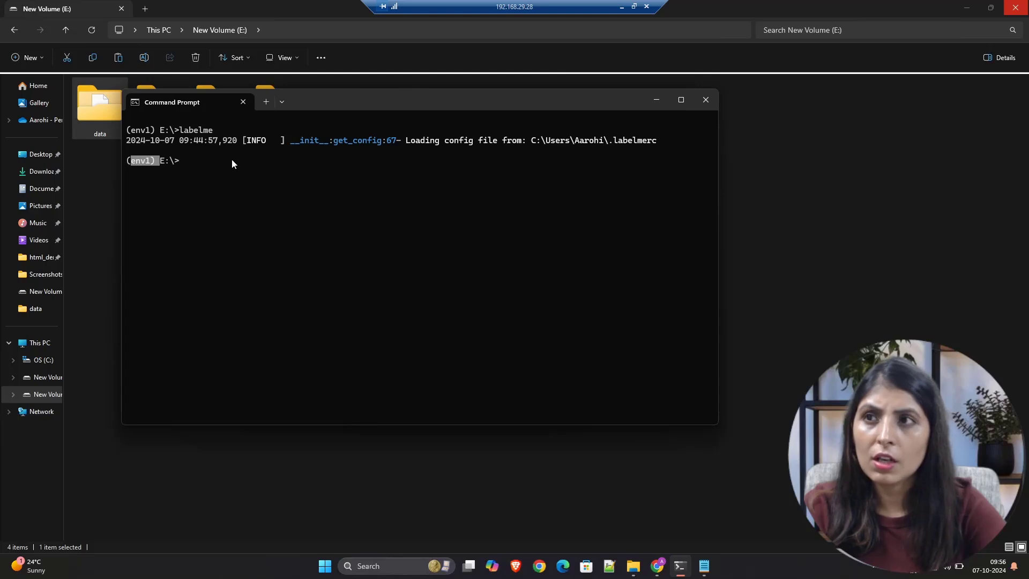
{"action": "left_click", "coordinate": [252, 163]}
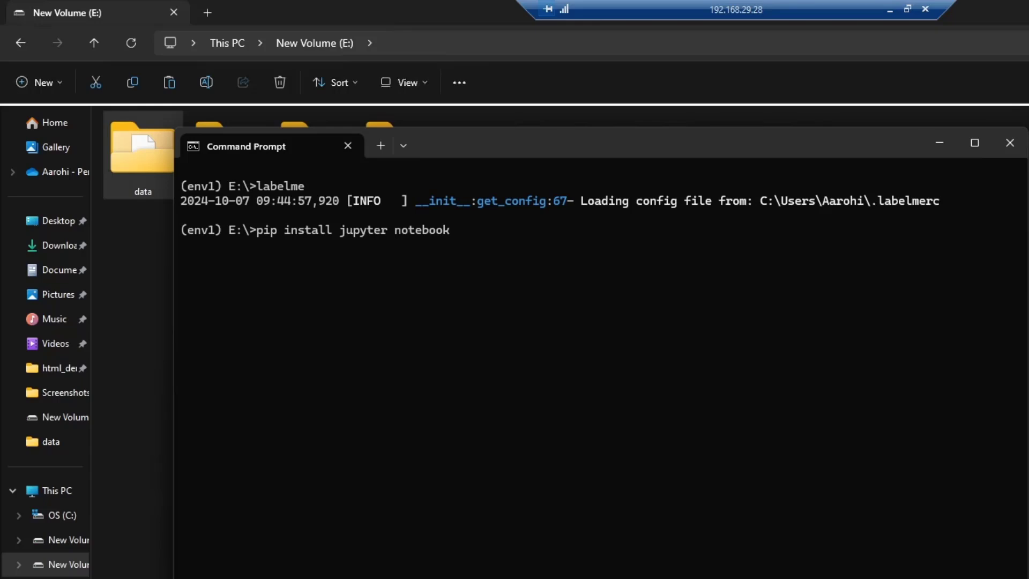
Replace the unexecuted pip install command with jupyter notebook and run it in the env1 environment.
{"action": "key", "text": "BackSpace"}
{"action": "key", "text": "BackSpace"}
{"action": "key", "text": "BackSpace"}
{"action": "key", "text": "BackSpace"}
{"action": "key", "text": "BackSpace"}
{"action": "key", "text": "BackSpace"}
{"action": "key", "text": "BackSpace"}
{"action": "key", "text": "BackSpace"}
{"action": "key", "text": "BackSpace"}
{"action": "key", "text": "BackSpace"}
{"action": "key", "text": "BackSpace"}
{"action": "key", "text": "BackSpace"}
{"action": "key", "text": "BackSpace"}
{"action": "key", "text": "BackSpace"}
{"action": "key", "text": "BackSpace"}
{"action": "key", "text": "BackSpace"}
{"action": "key", "text": "BackSpace"}
{"action": "key", "text": "BackSpace"}
{"action": "key", "text": "BackSpace"}
{"action": "key", "text": "BackSpace"}
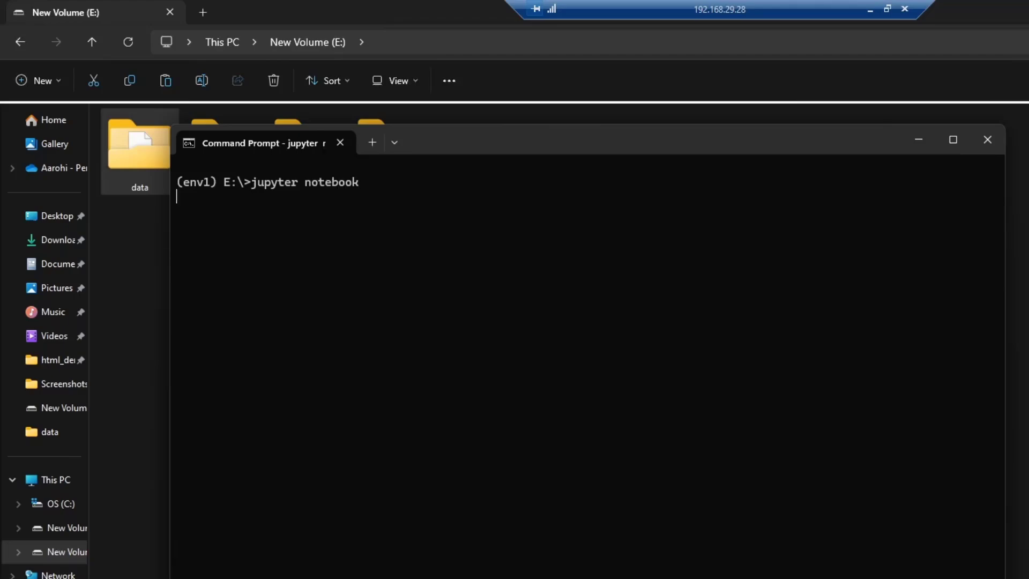
{"action": "key", "text": "Return"}
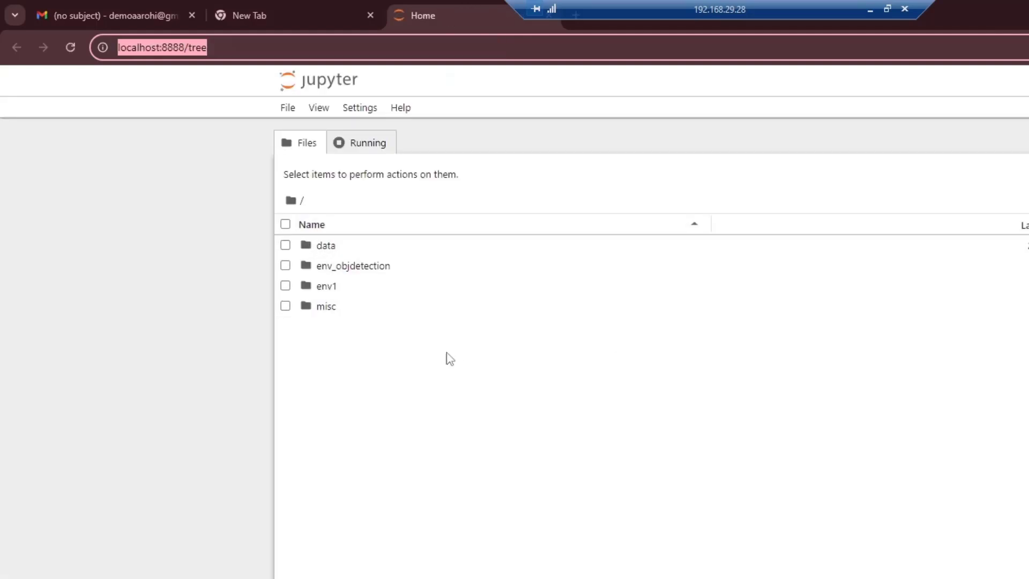
Create a new Python 3 (ipykernel) notebook in the Jupyter root folder and add the JSON-to-YOLO conversion script for the data folder.
{"action": "left_click", "coordinate": [338, 253]}
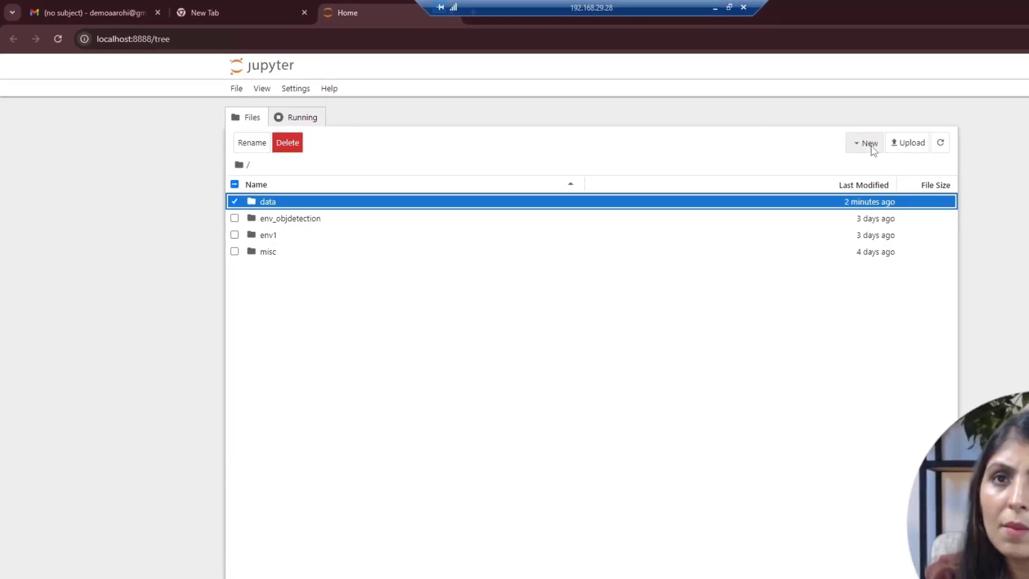
{"action": "left_click", "coordinate": [873, 150]}
{"action": "left_click", "coordinate": [898, 161]}
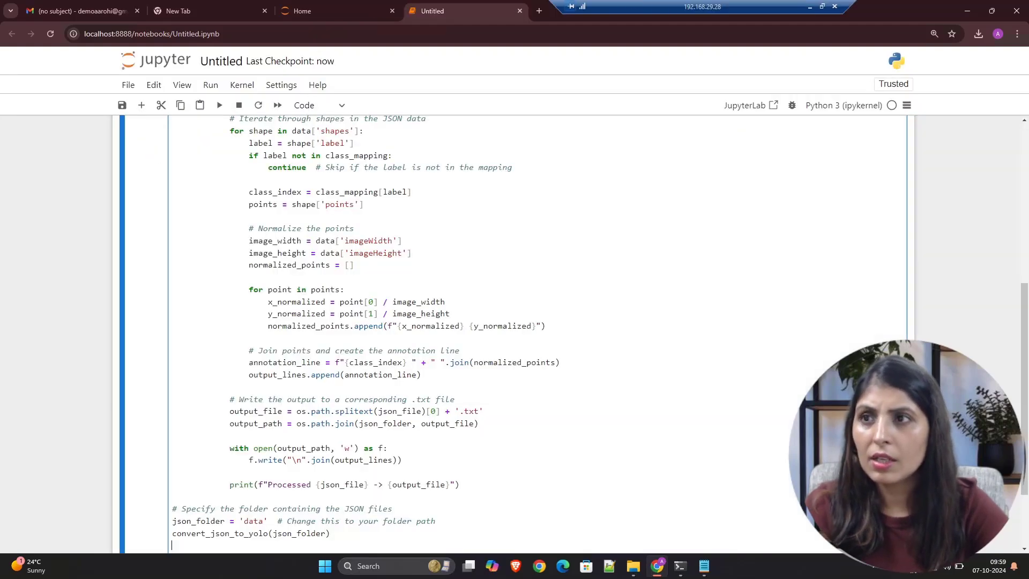
Examine the class_mapping entries for spoon and fork and the json_folder parameter of the convert_json_to_yolo function.
{"action": "scroll", "coordinate": [514, 332], "scroll_direction": "up", "scroll_amount": 10}
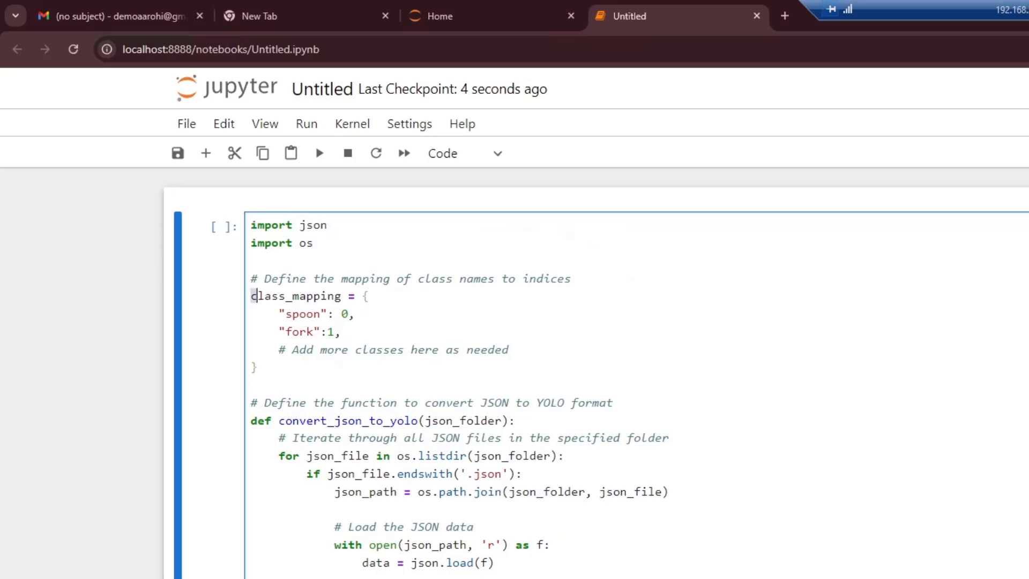
{"action": "left_click_drag", "start_coordinate": [252, 296], "coordinate": [258, 402]}
{"action": "left_click", "coordinate": [256, 367]}
{"action": "double_click", "coordinate": [303, 314]}
{"action": "left_click_drag", "start_coordinate": [349, 314], "coordinate": [341, 314]}
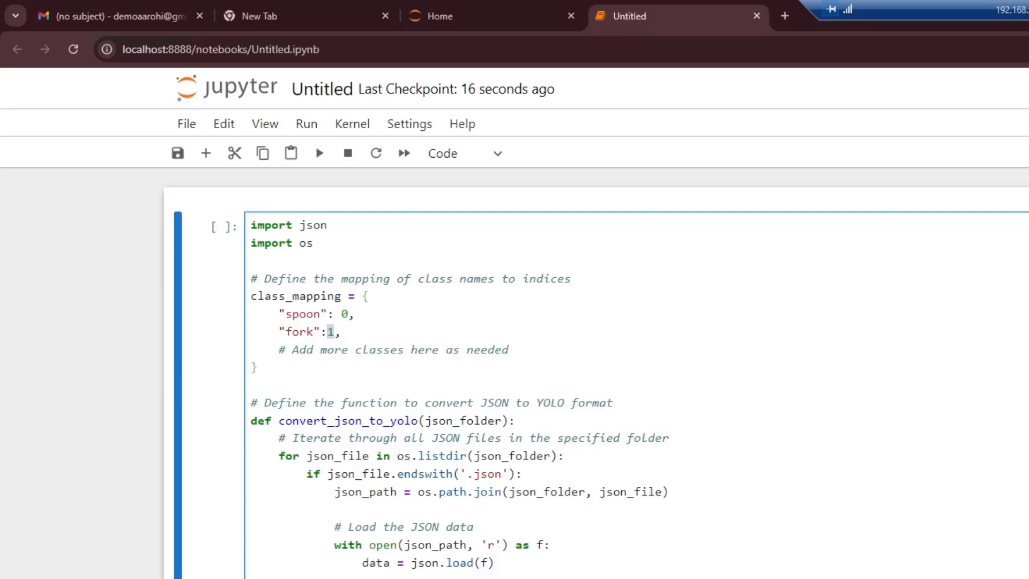
{"action": "scroll", "coordinate": [536, 375], "scroll_direction": "down", "scroll_amount": 3}
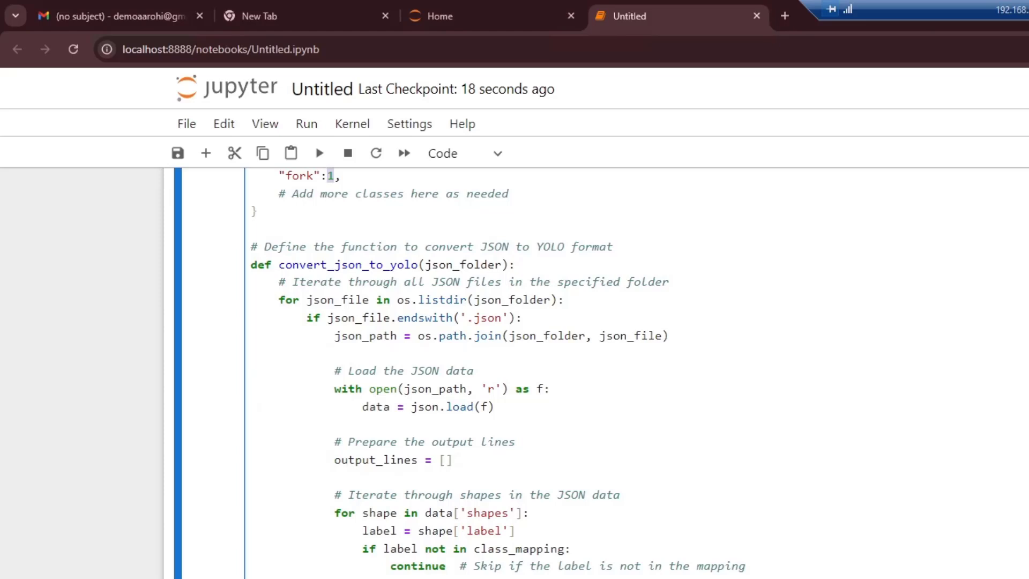
{"action": "double_click", "coordinate": [320, 264]}
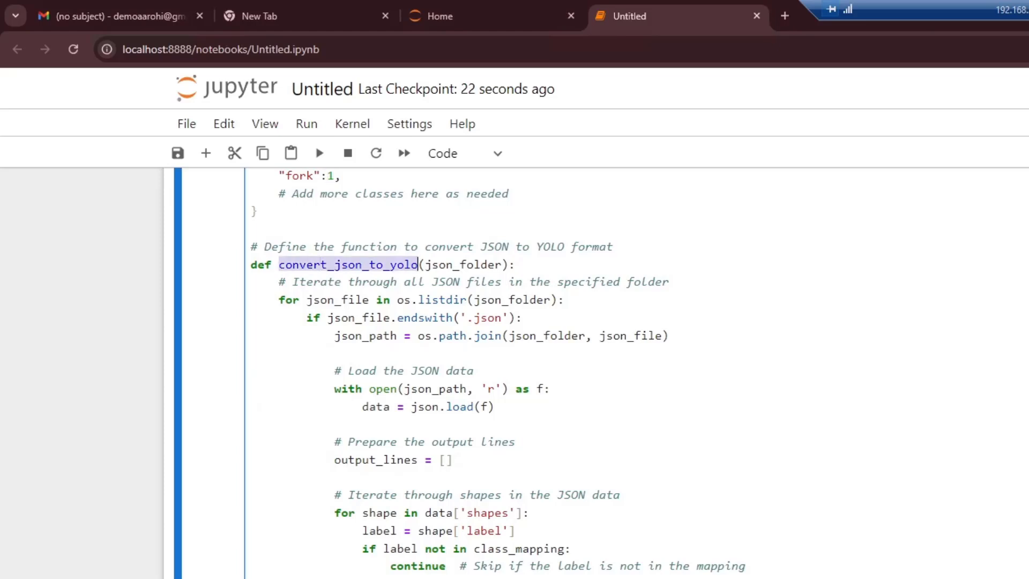
{"action": "double_click", "coordinate": [480, 265]}
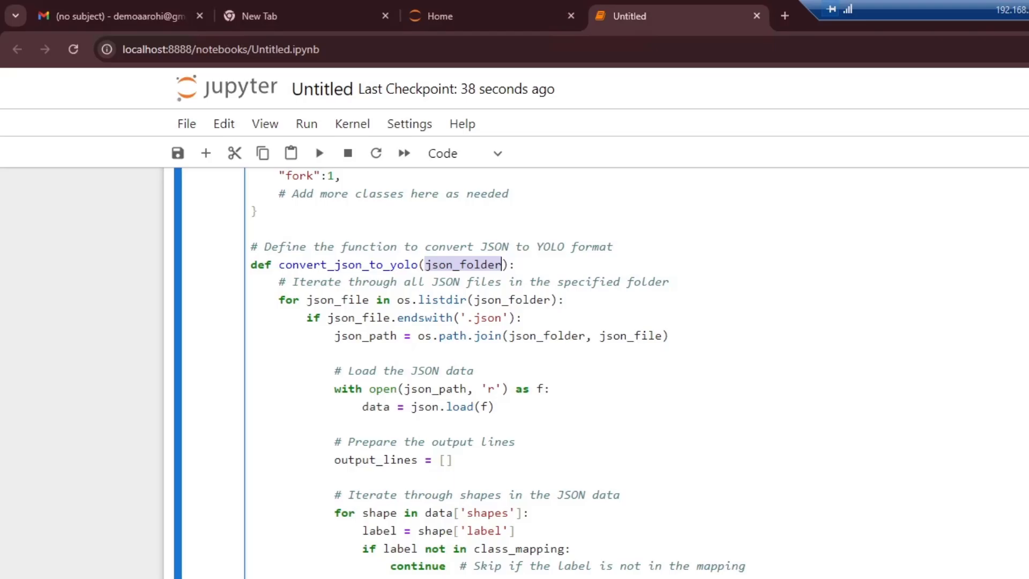
Check the JSON files in the E: drive's data folder in File Explorer and return to the notebook.
{"action": "key", "text": "alt+Tab"}
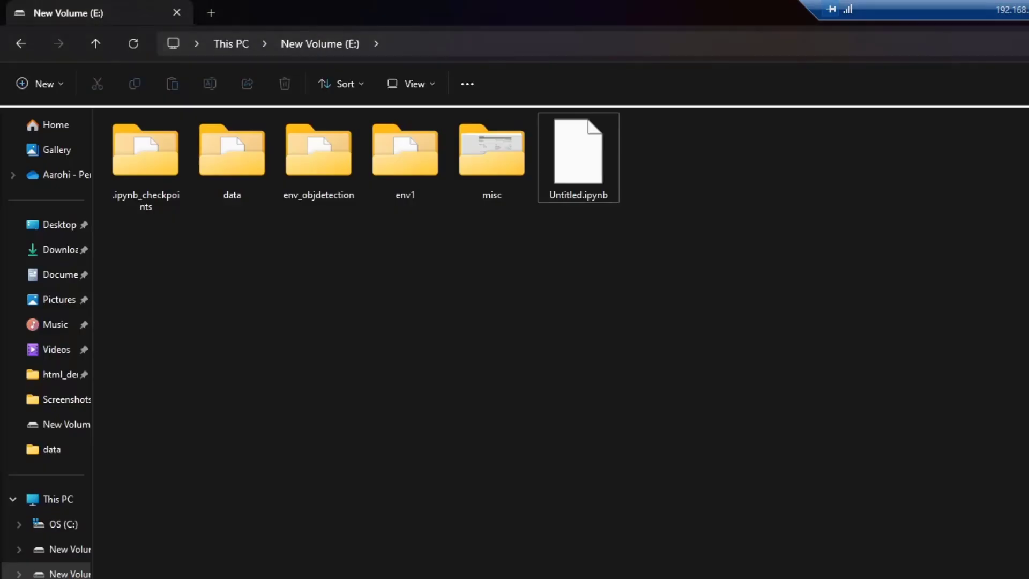
{"action": "double_click", "coordinate": [252, 181]}
{"action": "left_click", "coordinate": [192, 173]}
{"action": "left_click", "coordinate": [197, 207]}
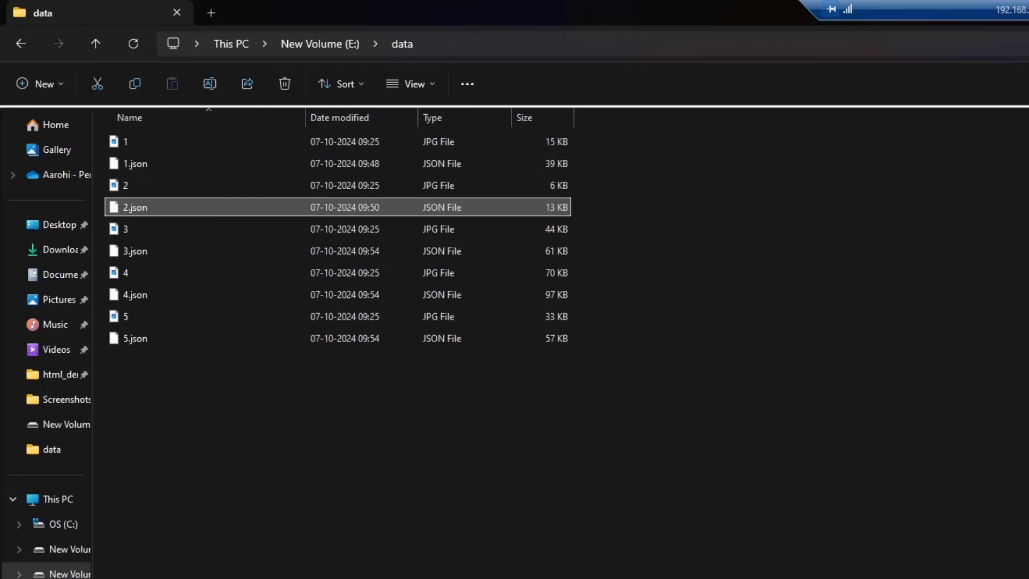
{"action": "key", "text": "alt+Tab"}
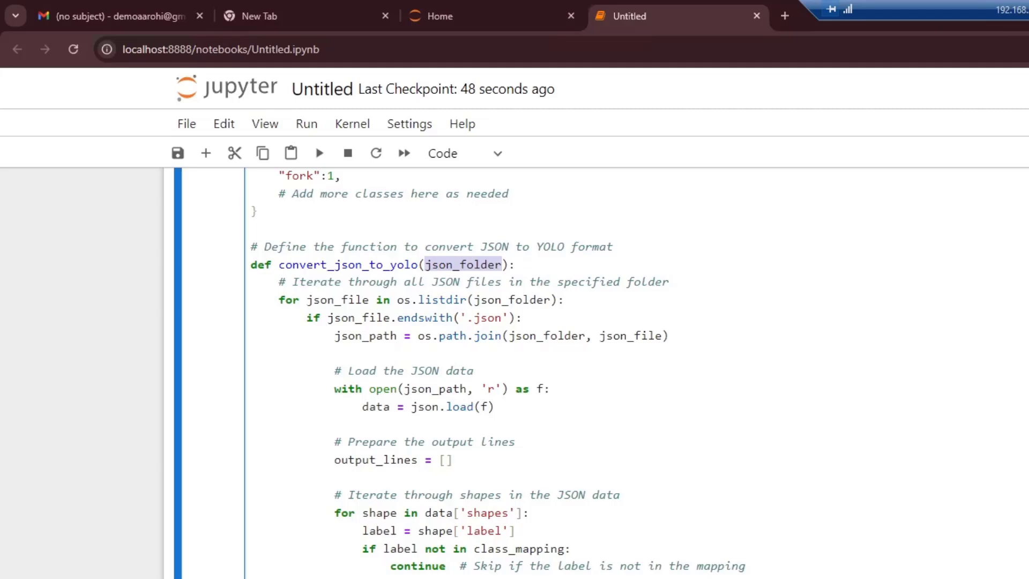
Review the conversion function from its JSON file loop through point normalization and text file writing to the json_folder setting.
{"action": "left_click_drag", "start_coordinate": [272, 300], "coordinate": [523, 317]}
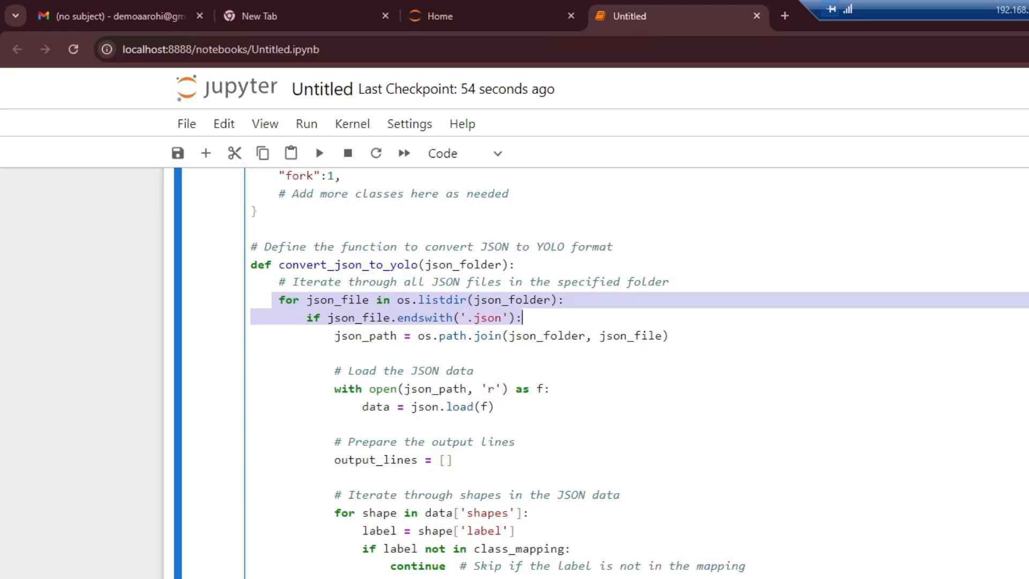
{"action": "scroll", "coordinate": [155, 426], "scroll_direction": "up", "scroll_amount": 3}
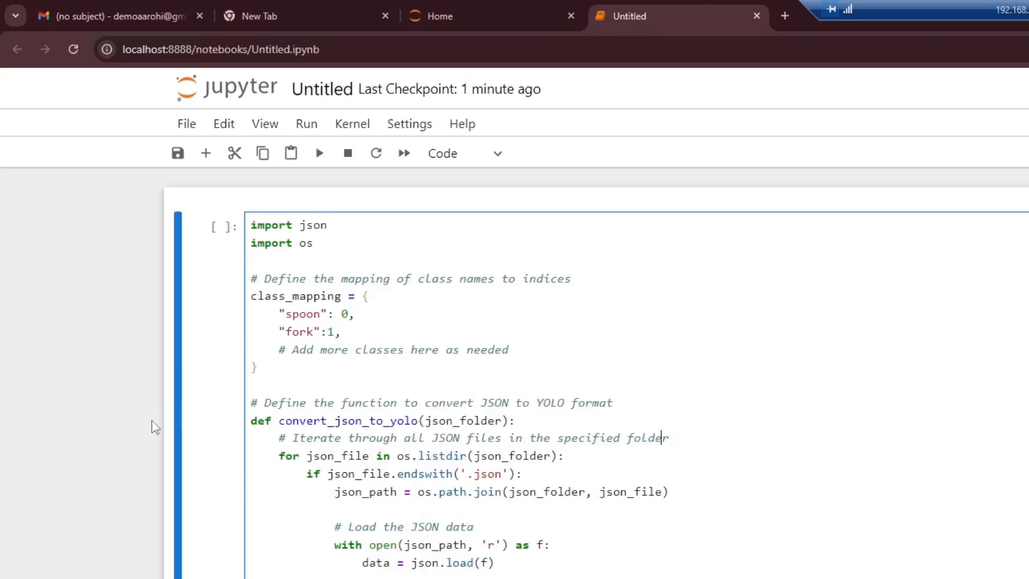
{"action": "left_click_drag", "start_coordinate": [251, 420], "coordinate": [292, 492]}
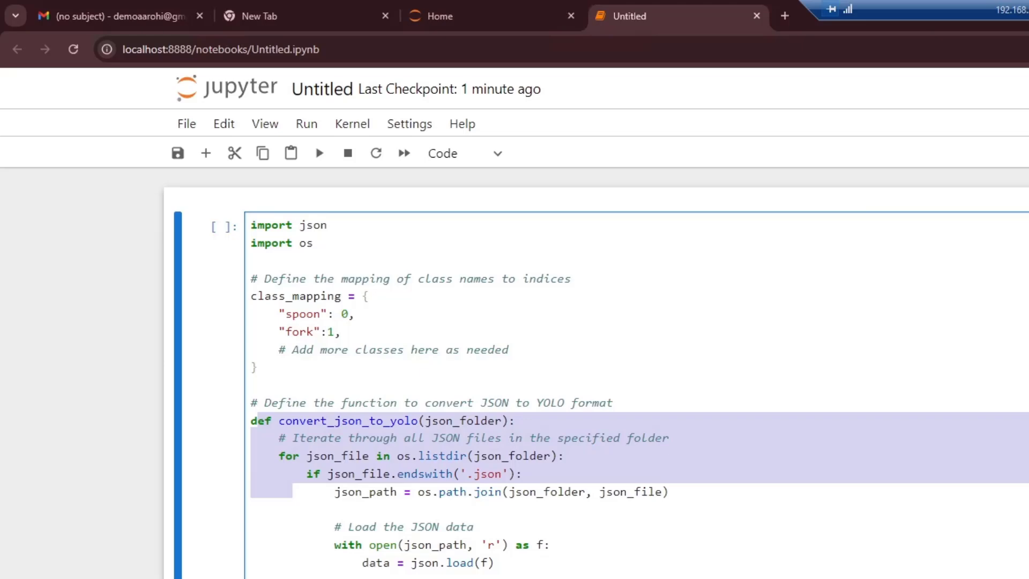
{"action": "scroll", "coordinate": [590, 375], "scroll_direction": "down", "scroll_amount": 3}
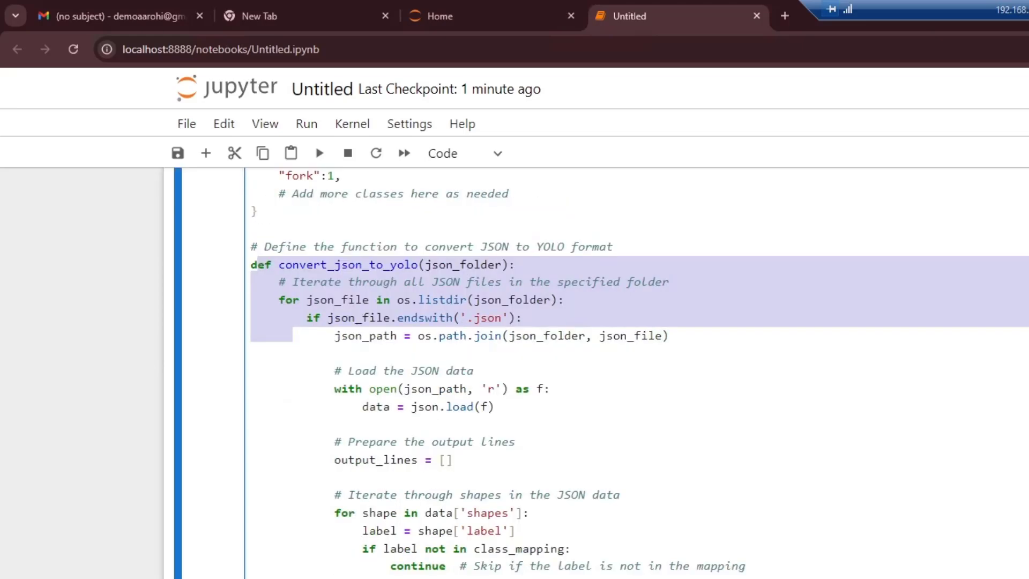
{"action": "scroll", "coordinate": [589, 375], "scroll_direction": "down", "scroll_amount": 3}
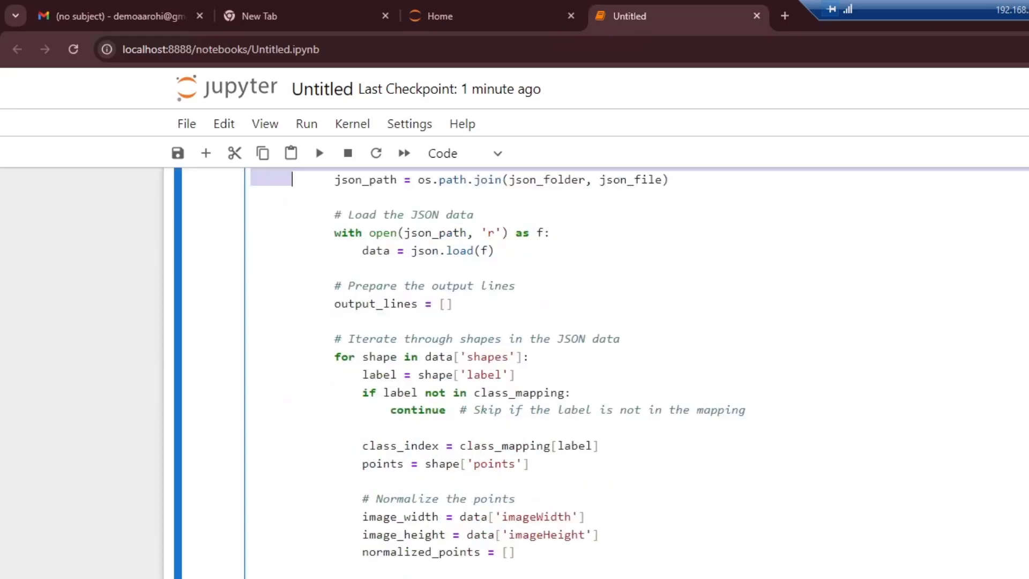
{"action": "scroll", "coordinate": [589, 375], "scroll_direction": "down", "scroll_amount": 6}
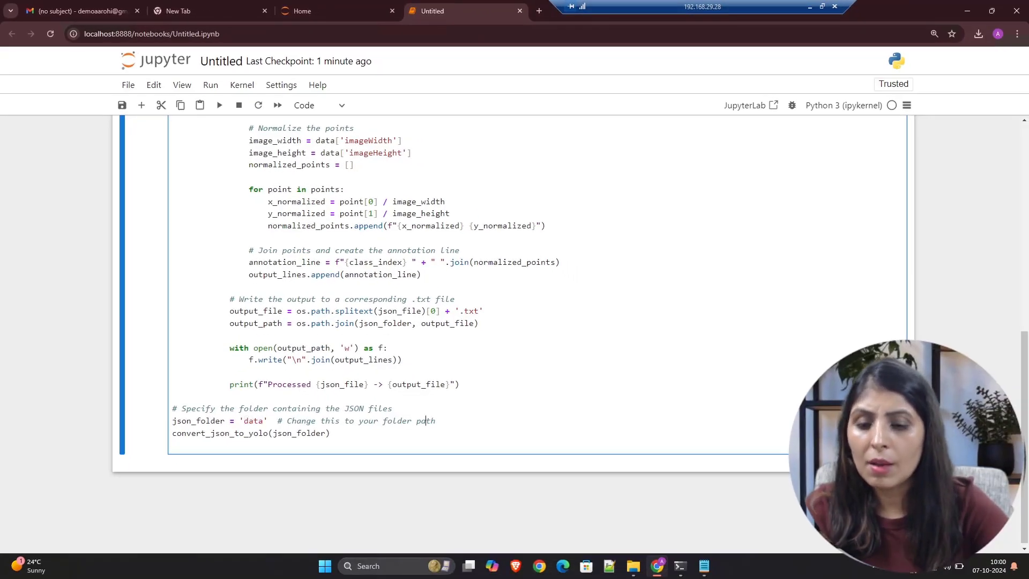
Run the conversion cell and check the output lines pairing each JSON file with its text file.
{"action": "key", "text": "shift+Return"}
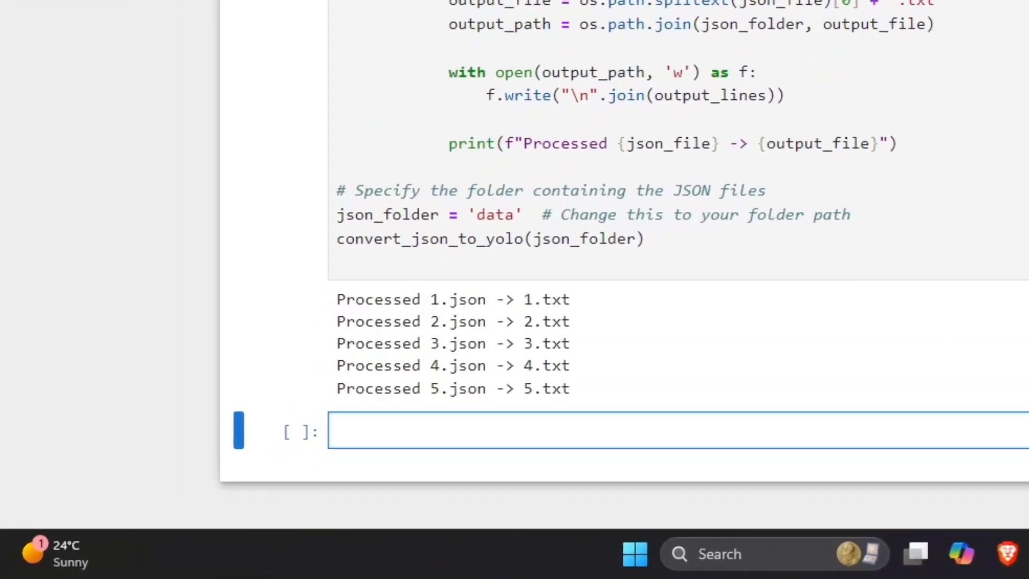
{"action": "left_click_drag", "start_coordinate": [426, 297], "coordinate": [577, 296]}
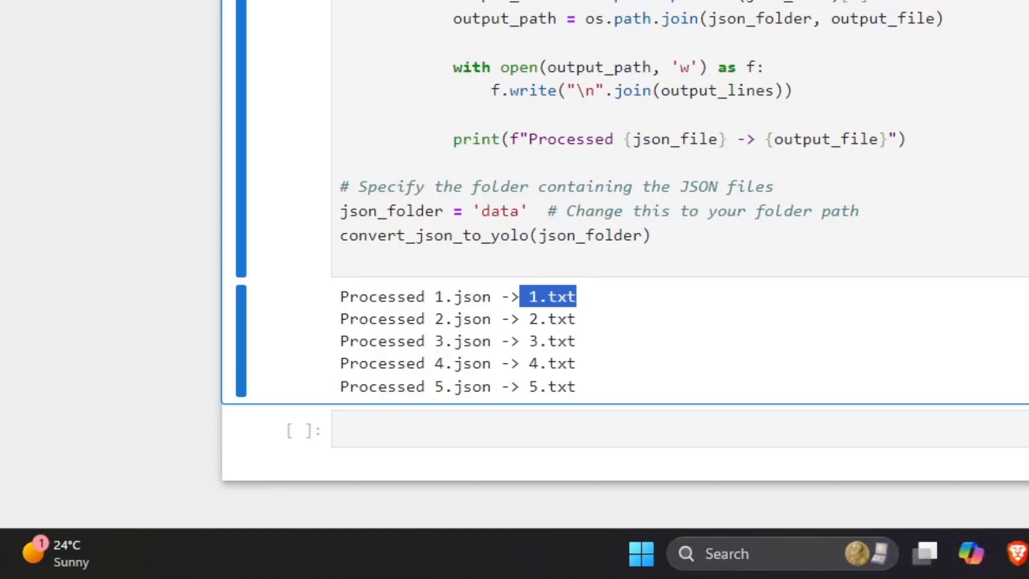
{"action": "left_click_drag", "start_coordinate": [531, 387], "coordinate": [659, 385]}
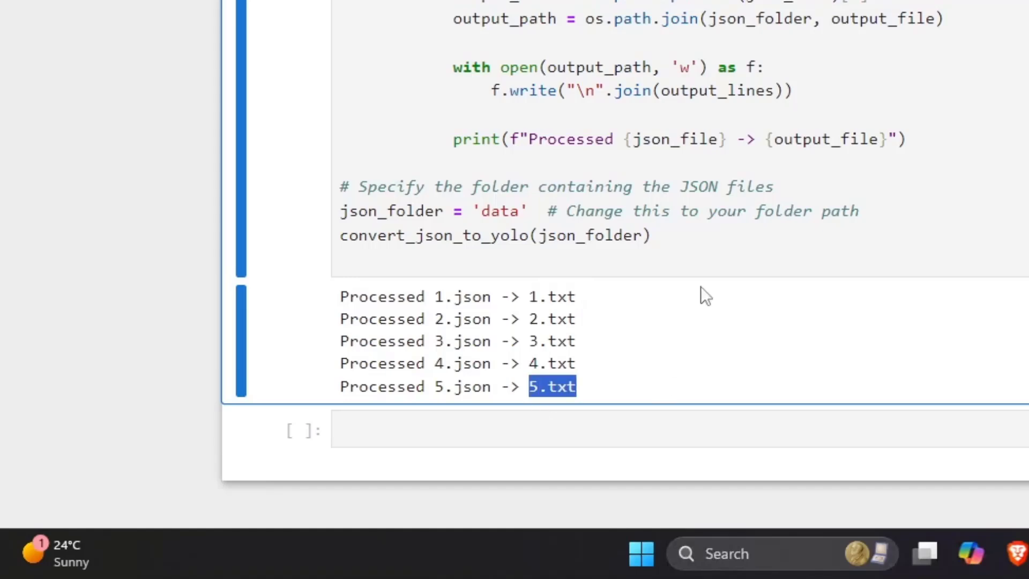
{"action": "left_click_drag", "start_coordinate": [566, 296], "coordinate": [520, 297]}
{"action": "left_click_drag", "start_coordinate": [576, 319], "coordinate": [519, 319]}
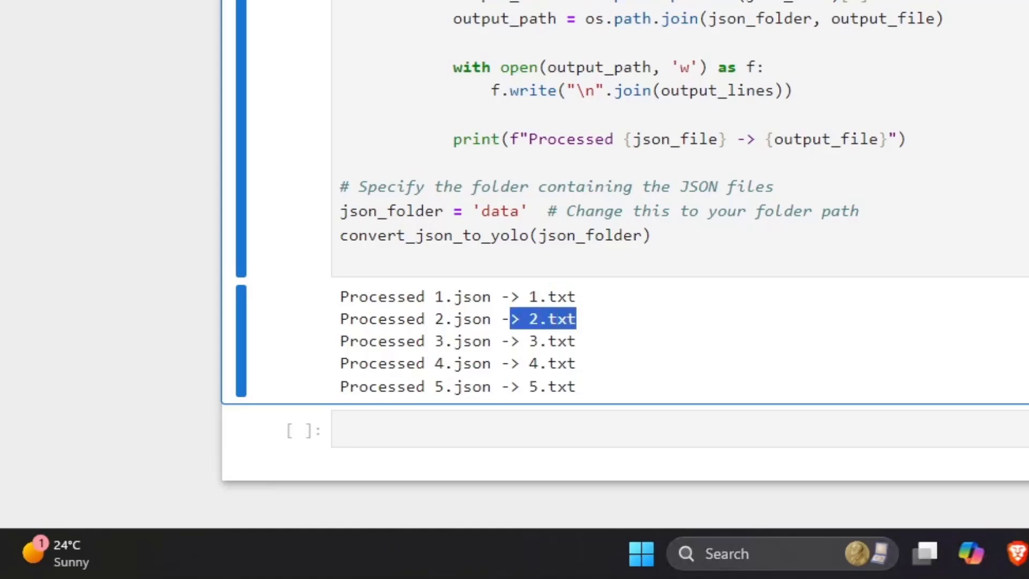
{"action": "left_click_drag", "start_coordinate": [577, 341], "coordinate": [539, 341]}
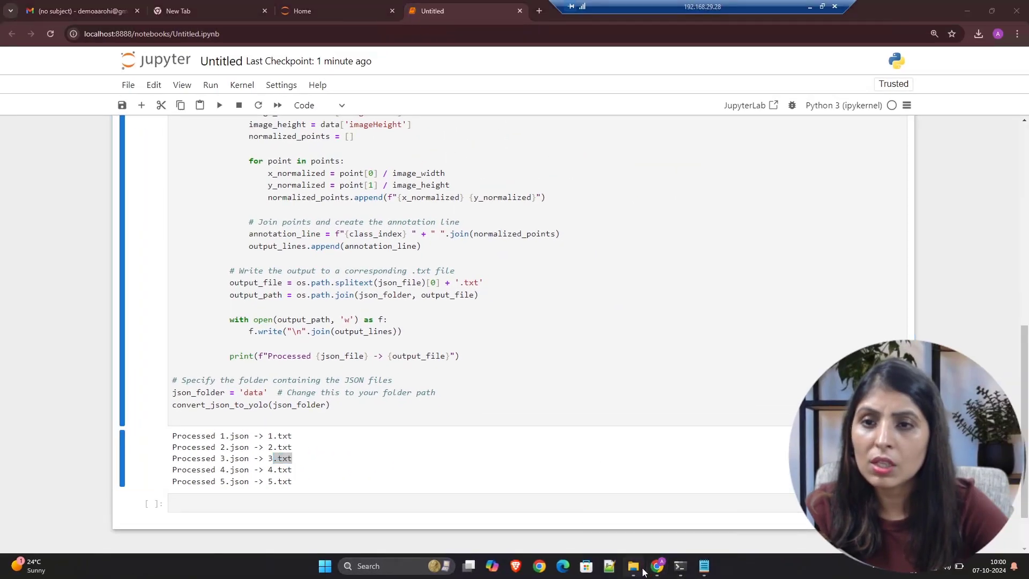
Switch to the data folder in File Explorer and display its files as thumbnail icons.
{"action": "left_click", "coordinate": [633, 566]}
{"action": "left_click", "coordinate": [625, 175]}
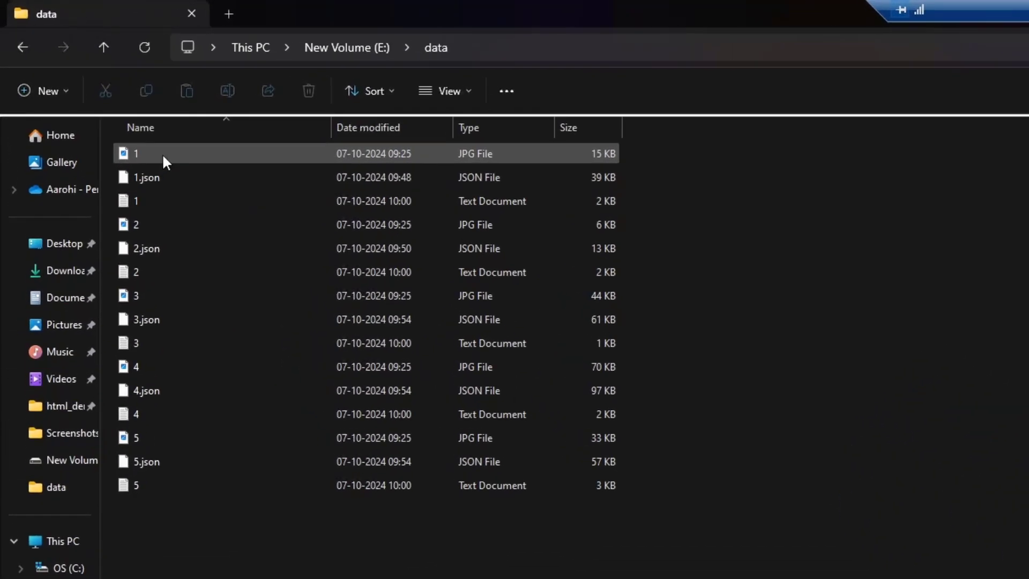
{"action": "left_click", "coordinate": [163, 154]}
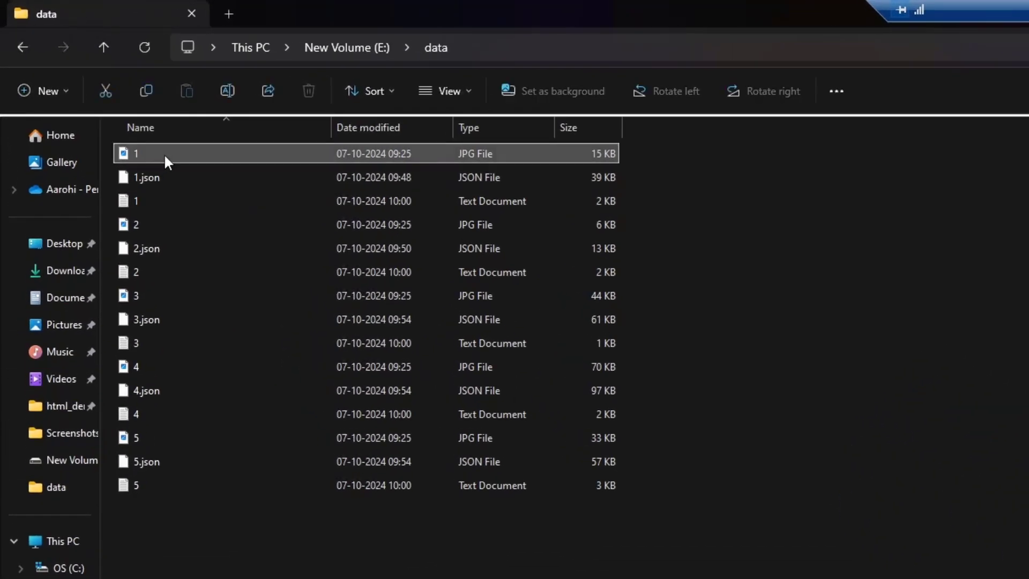
{"action": "right_click", "coordinate": [775, 217]}
{"action": "mouse_move", "coordinate": [819, 240]}
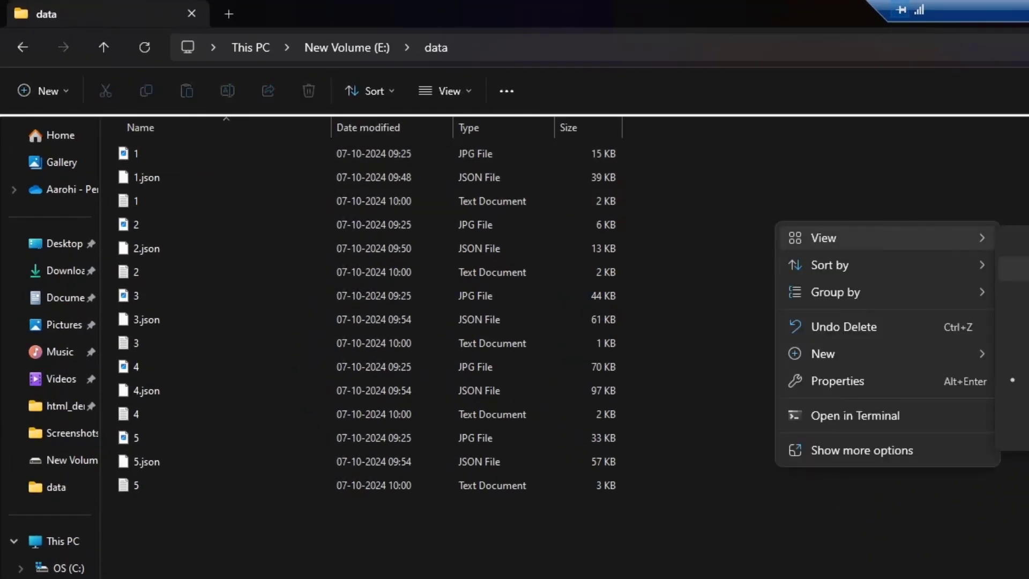
{"action": "left_click", "coordinate": [1023, 268]}
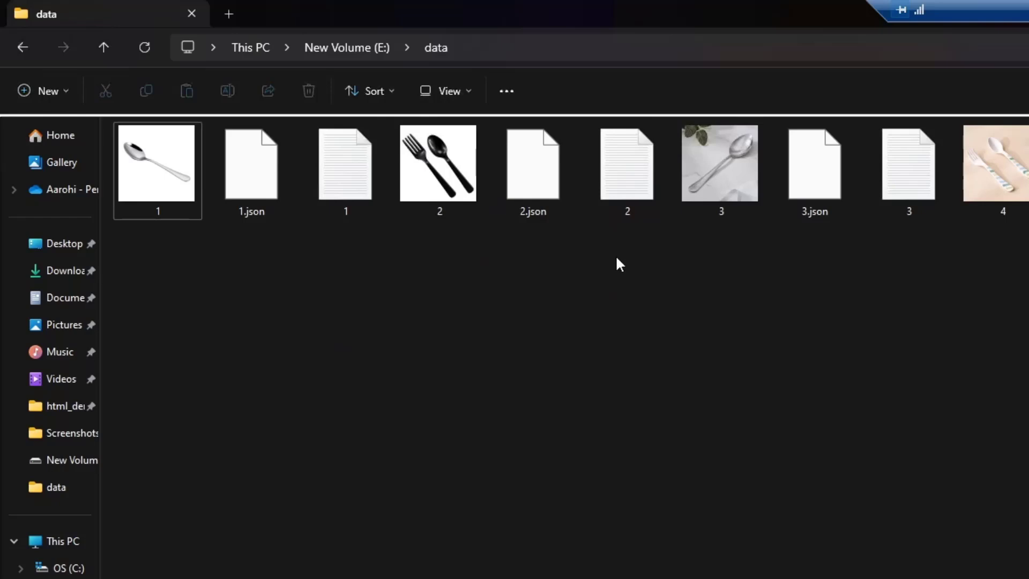
Open the text file 1.txt beside 1.json in Notepad to view its YOLO annotation.
{"action": "left_click", "coordinate": [265, 196]}
{"action": "left_click", "coordinate": [363, 194]}
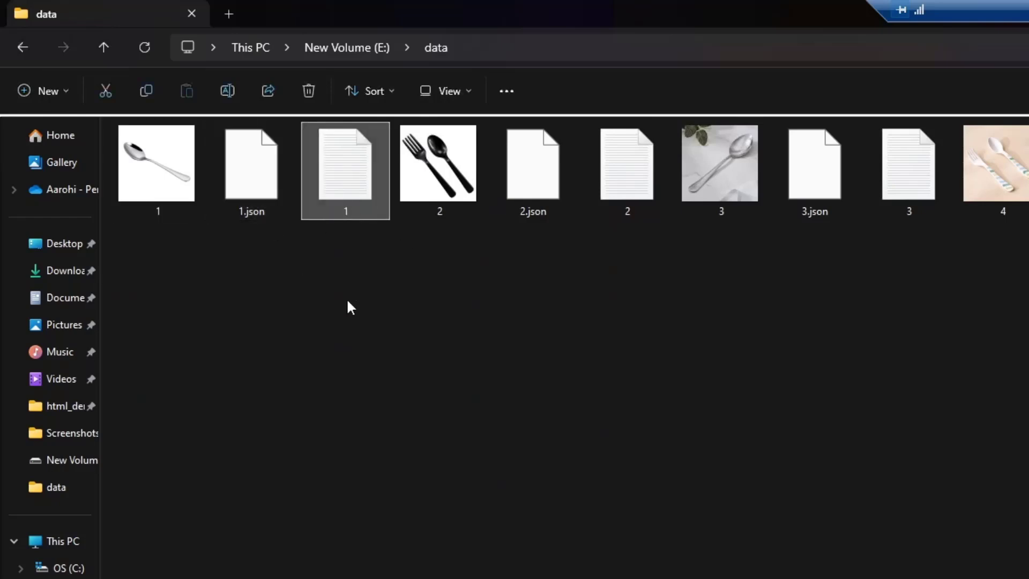
{"action": "double_click", "coordinate": [347, 191]}
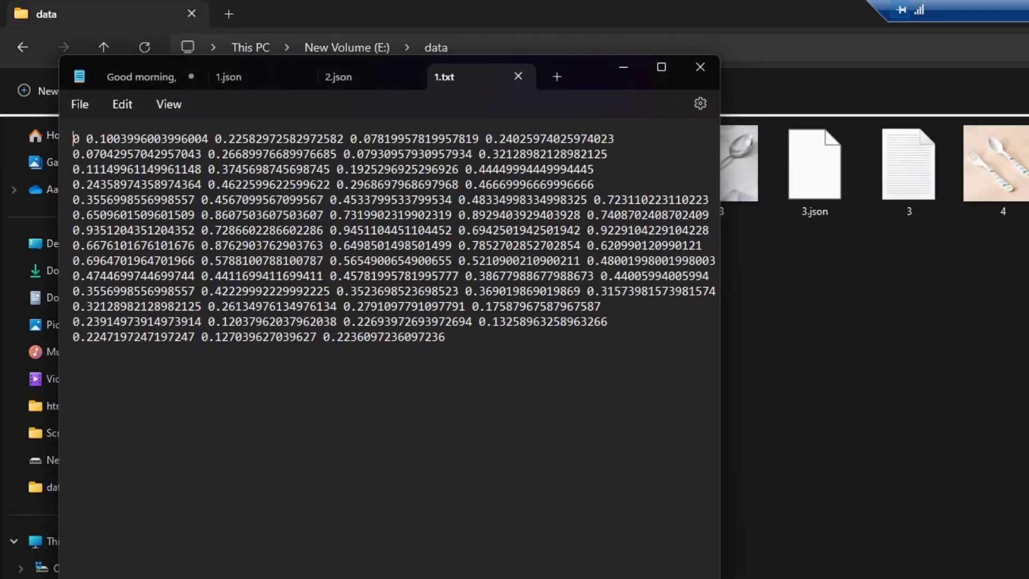
Enlarge the 1.txt window and examine its class index and the normalized x-y coordinate pairs after it, one pair at a time.
{"action": "left_click", "coordinate": [724, 309]}
{"action": "double_click", "coordinate": [353, 162]}
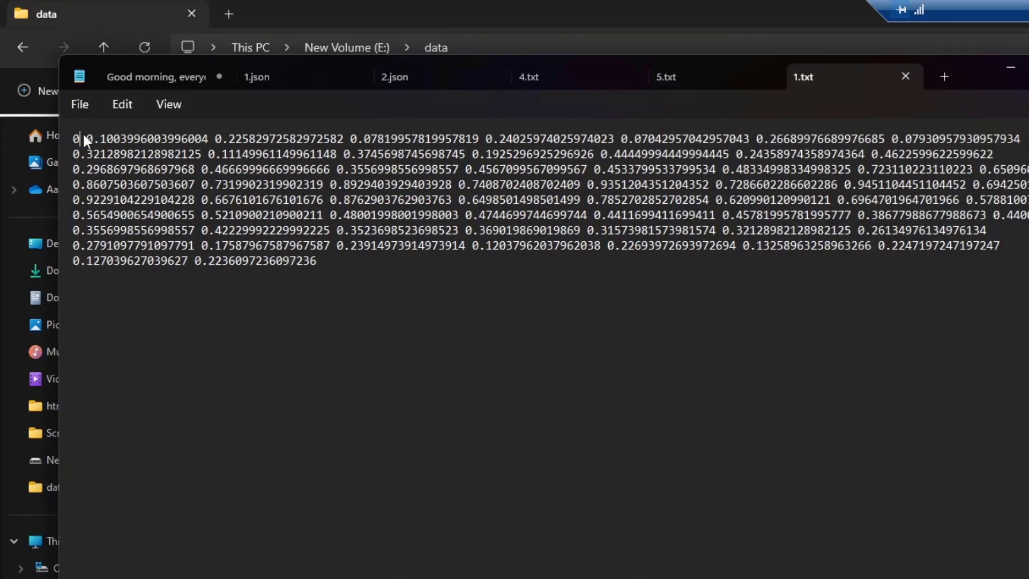
{"action": "left_click_drag", "start_coordinate": [83, 138], "coordinate": [1022, 268]}
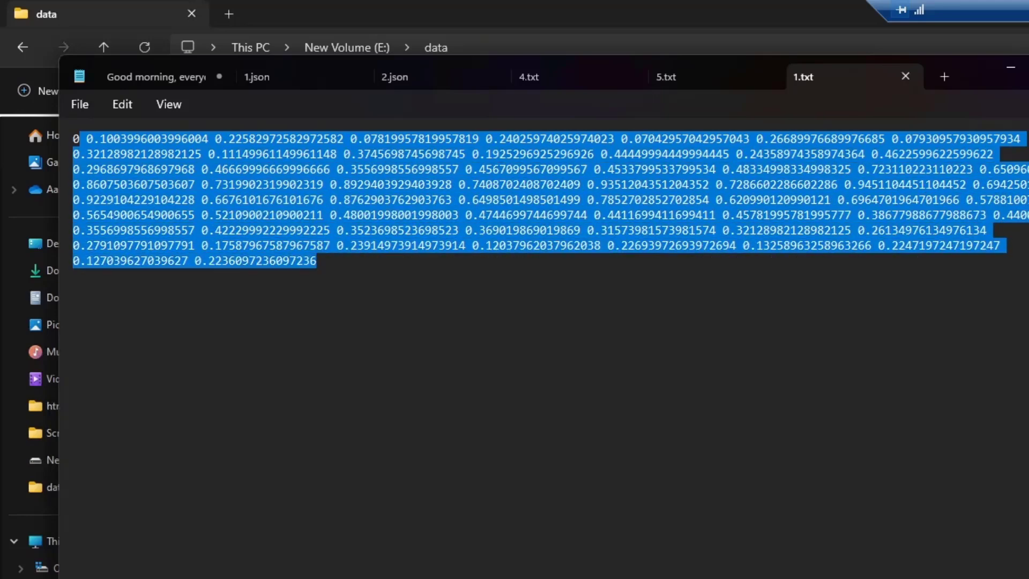
{"action": "left_click", "coordinate": [772, 261]}
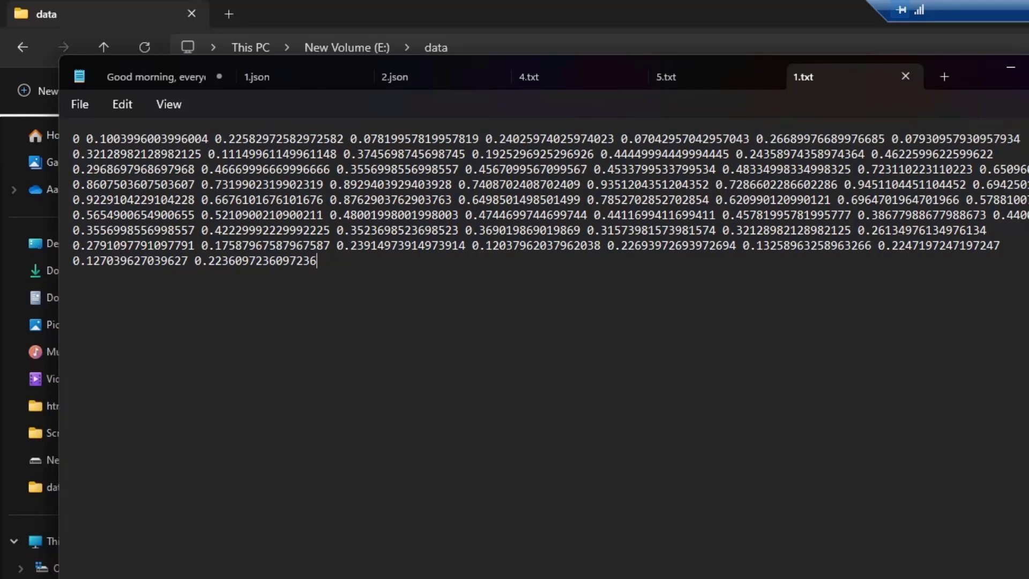
{"action": "left_click_drag", "start_coordinate": [87, 139], "coordinate": [347, 134]}
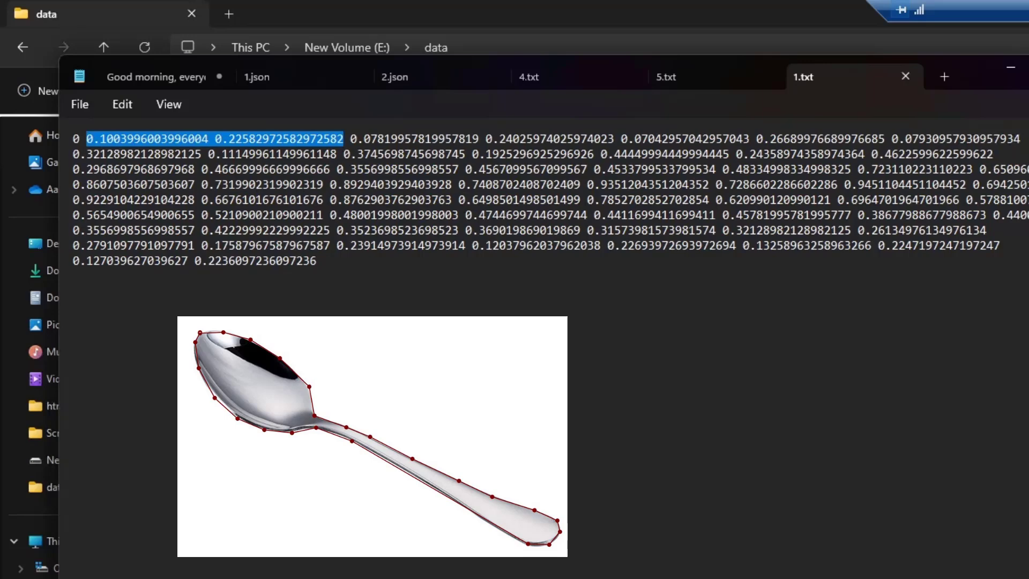
{"action": "left_click_drag", "start_coordinate": [351, 138], "coordinate": [405, 138]}
{"action": "left_click_drag", "start_coordinate": [476, 137], "coordinate": [891, 151]}
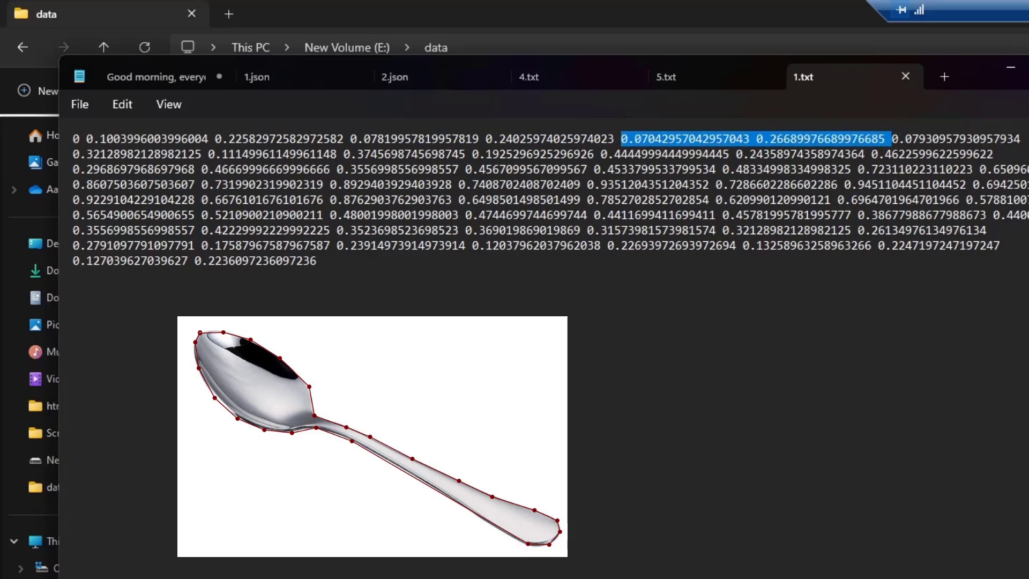
{"action": "key", "text": "super+Up"}
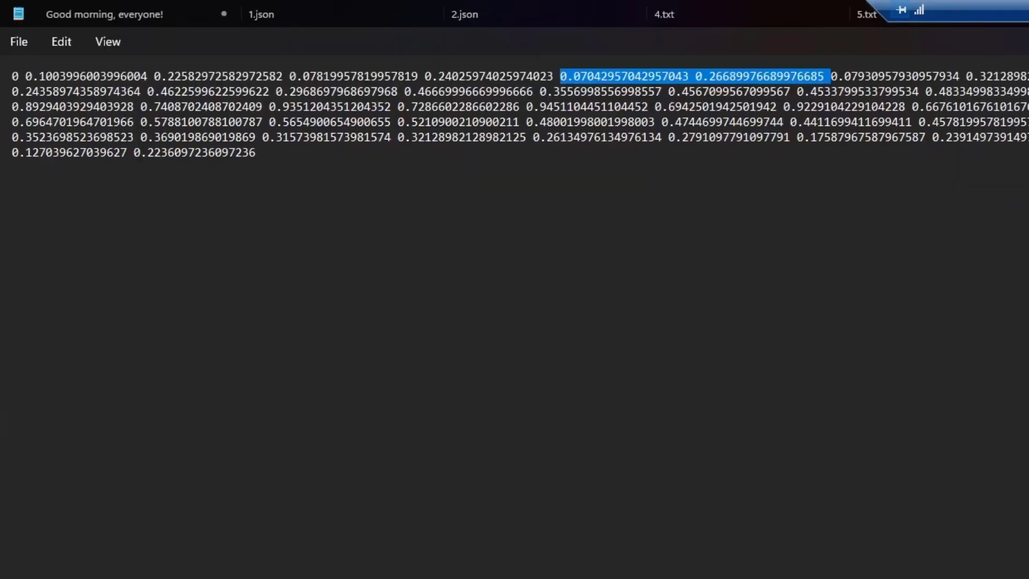
Return to the data folder and open 2.json in Notepad to view the polygon annotations for the fork and spoon image.
{"action": "key", "text": "alt+Tab"}
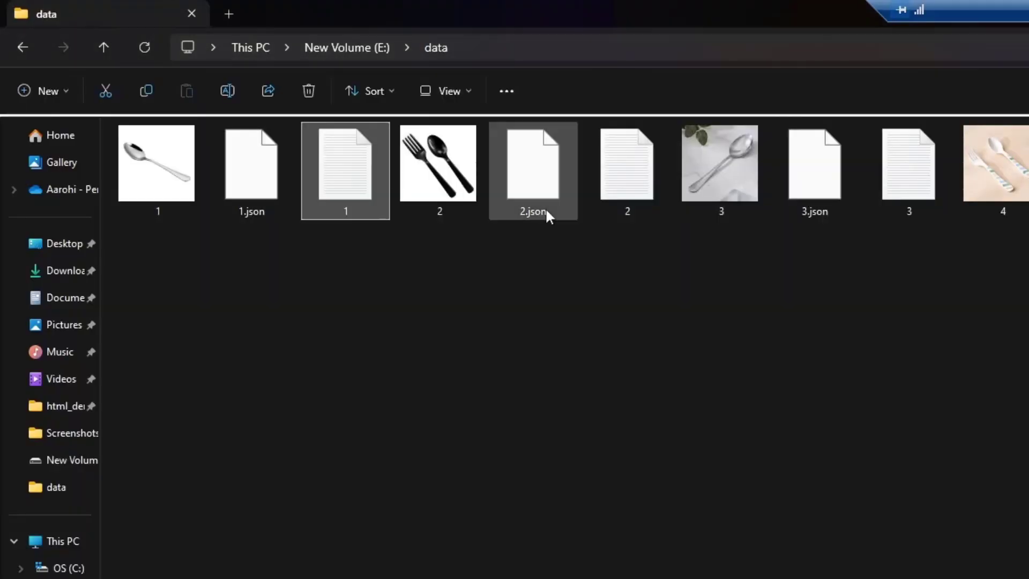
{"action": "left_click", "coordinate": [440, 241]}
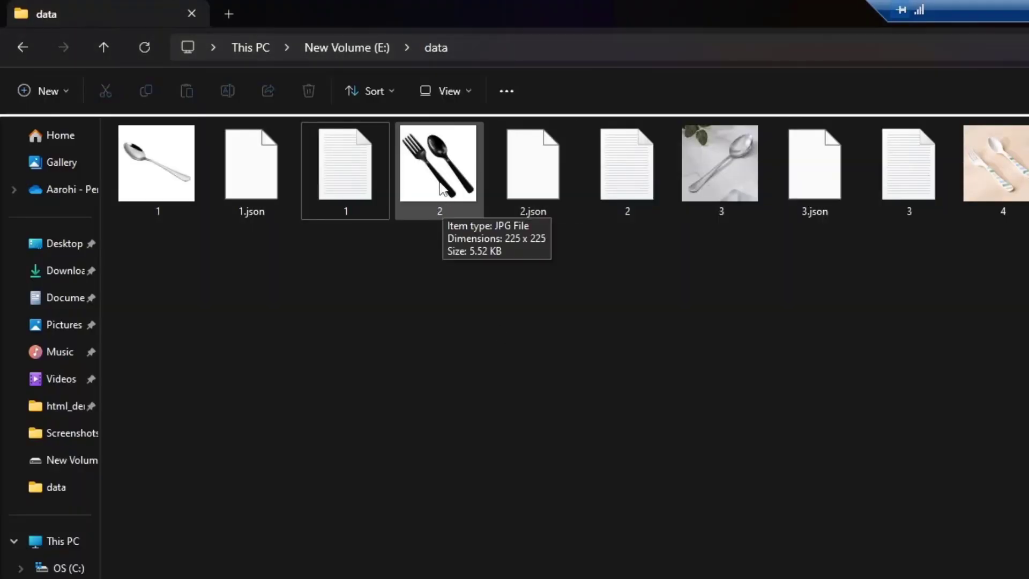
{"action": "double_click", "coordinate": [527, 146]}
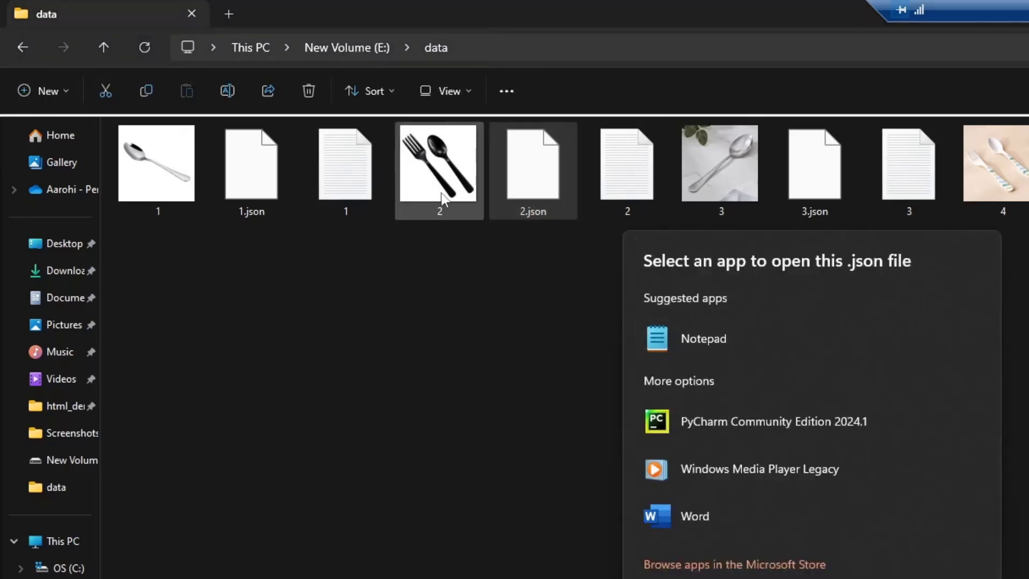
{"action": "key", "text": "Escape"}
{"action": "right_click", "coordinate": [535, 180]}
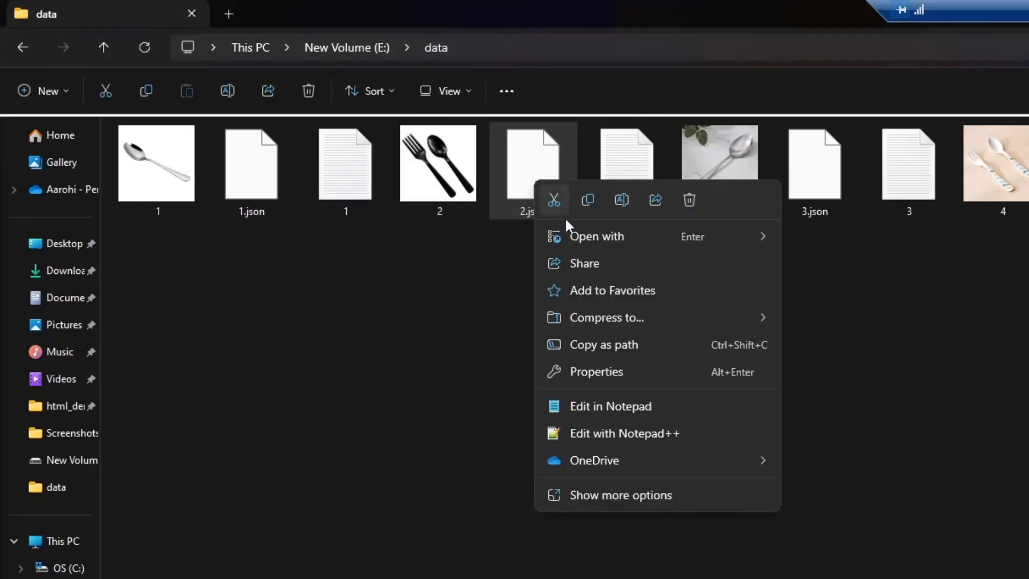
{"action": "mouse_move", "coordinate": [588, 237]}
{"action": "left_click", "coordinate": [805, 238]}
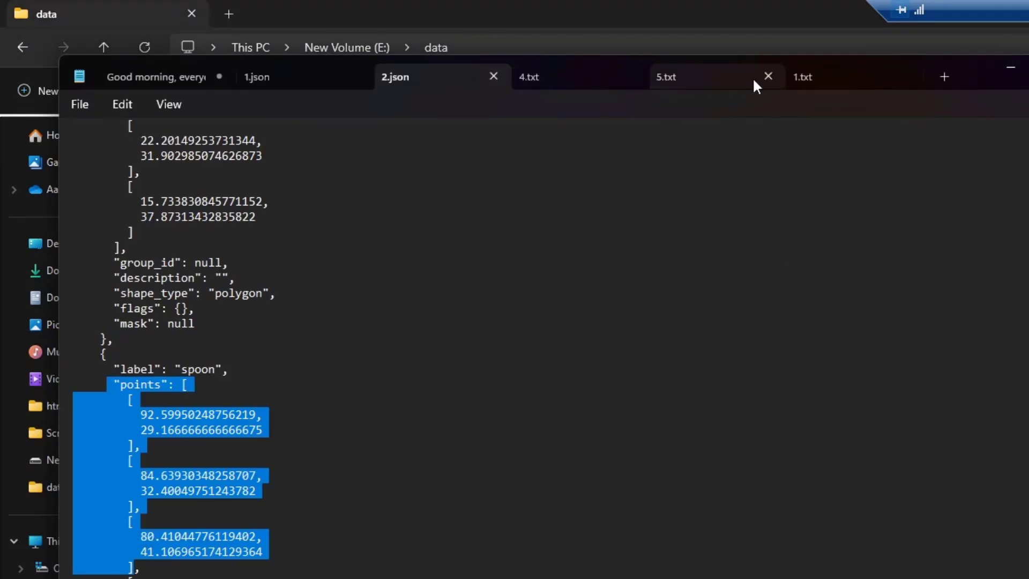
{"action": "left_click", "coordinate": [1011, 67]}
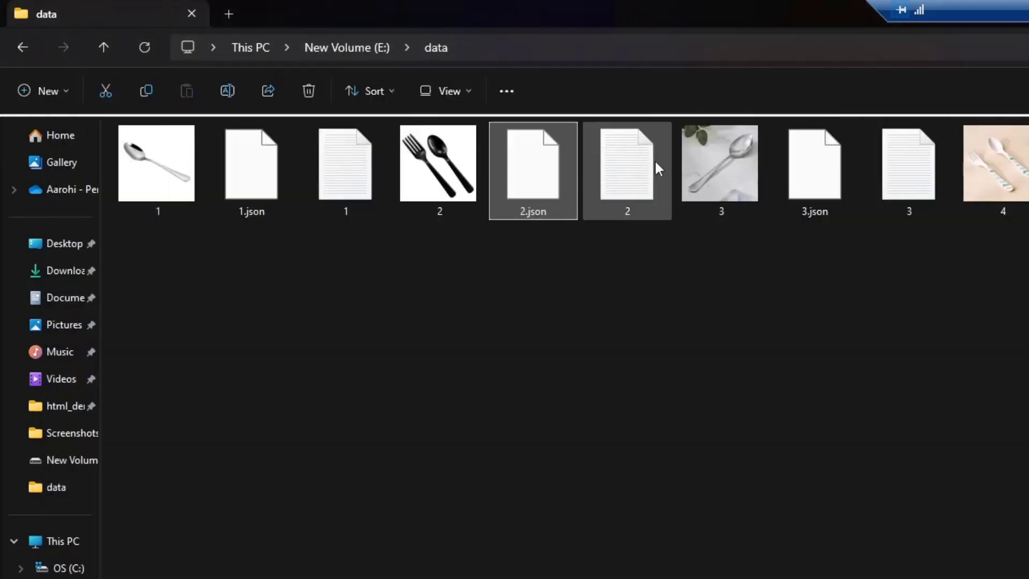
Open the text file 2.txt in Notepad and highlight the class index at the start of its first line.
{"action": "left_click", "coordinate": [627, 159]}
{"action": "right_click", "coordinate": [624, 158]}
{"action": "double_click", "coordinate": [624, 153]}
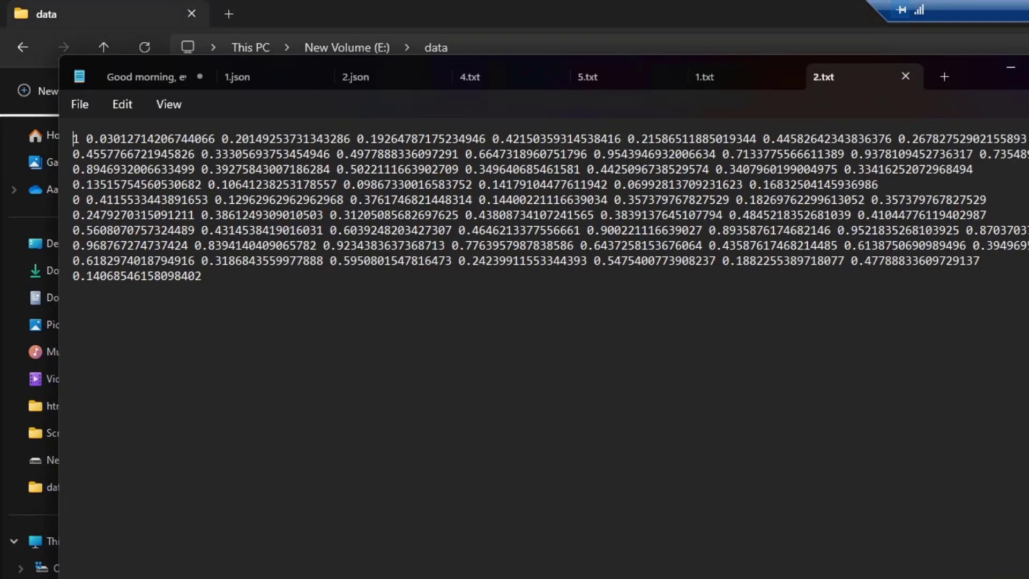
{"action": "left_click", "coordinate": [897, 190]}
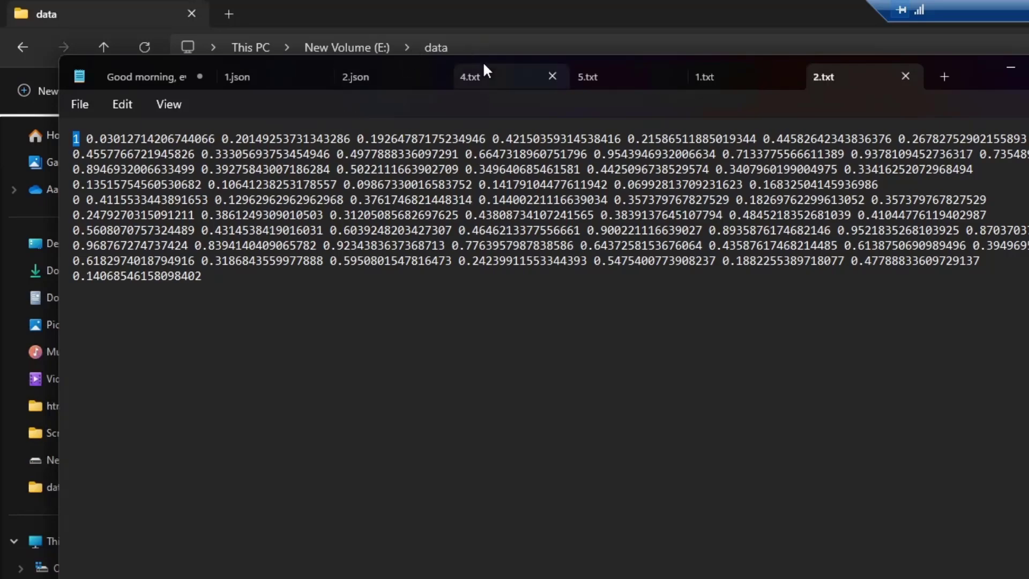
Show 4.txt below the image thumbnails and examine the class index and polygon coordinates of each of its annotation lines.
{"action": "left_click_drag", "start_coordinate": [483, 61], "coordinate": [526, 61]}
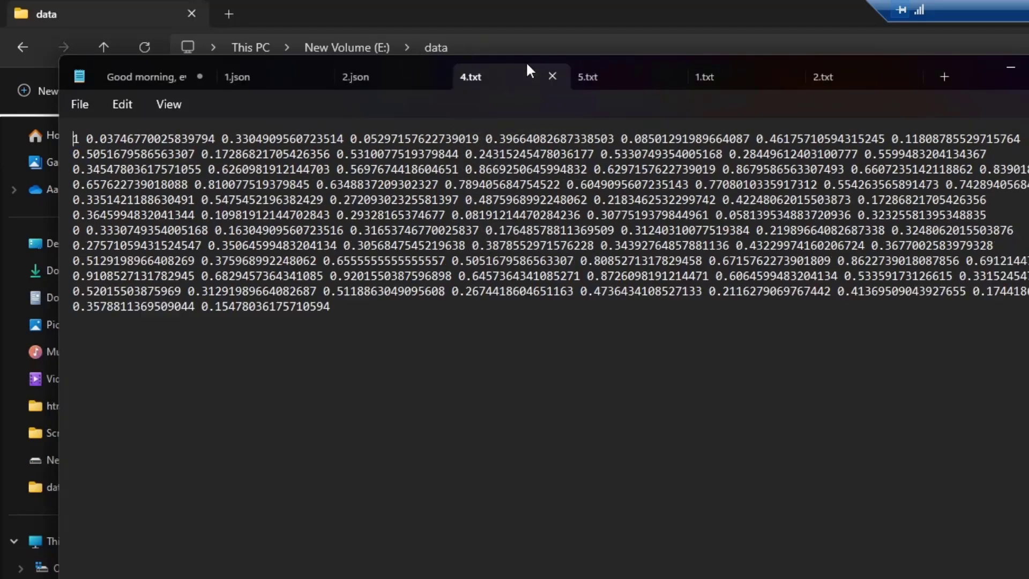
{"action": "left_click_drag", "start_coordinate": [726, 58], "coordinate": [701, 254]}
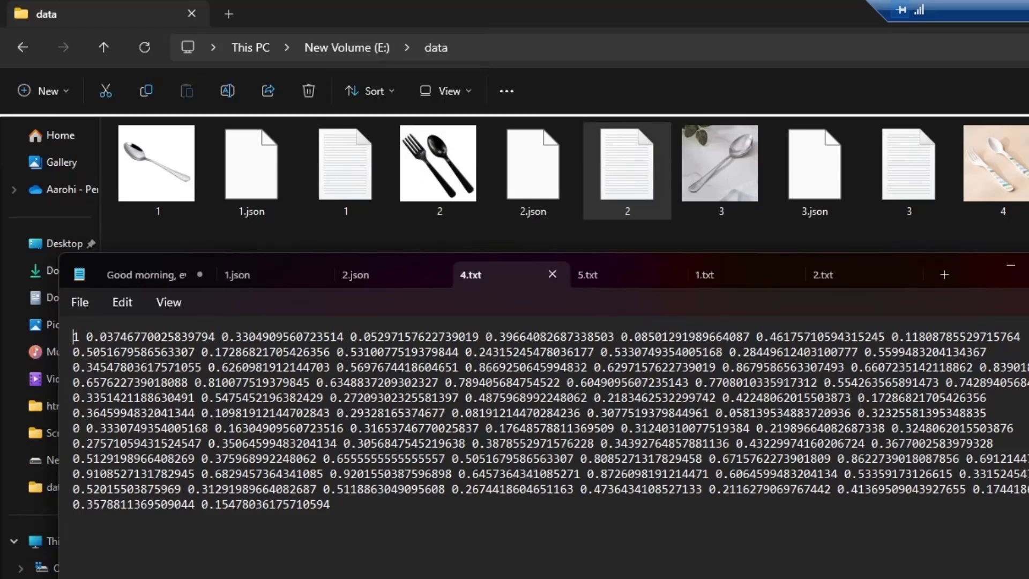
{"action": "left_click_drag", "start_coordinate": [85, 337], "coordinate": [1003, 413]}
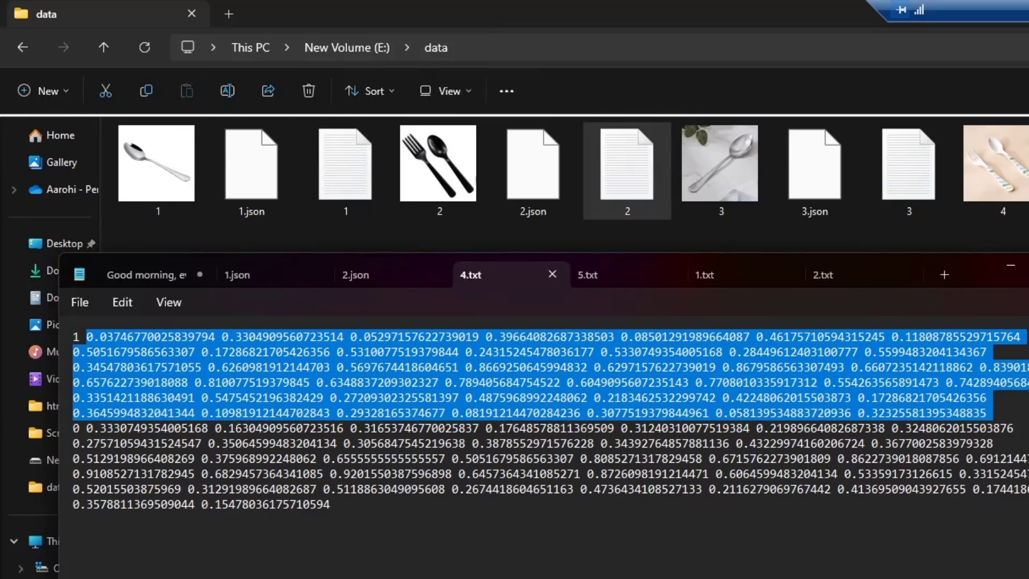
{"action": "left_click_drag", "start_coordinate": [85, 428], "coordinate": [71, 430]}
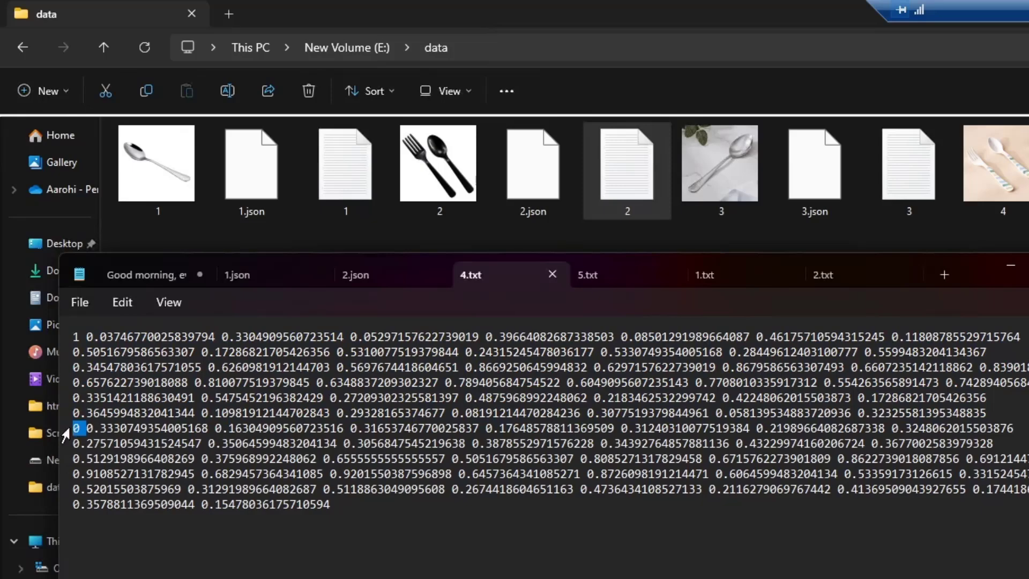
{"action": "left_click", "coordinate": [86, 429]}
{"action": "left_click", "coordinate": [335, 516], "text": "shift"}
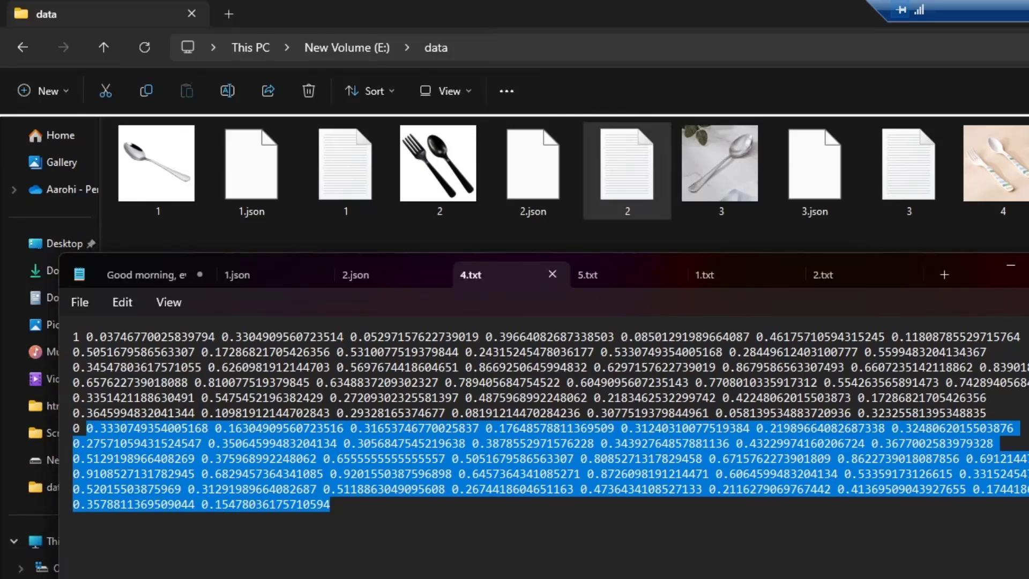
{"action": "left_click", "coordinate": [1011, 266]}
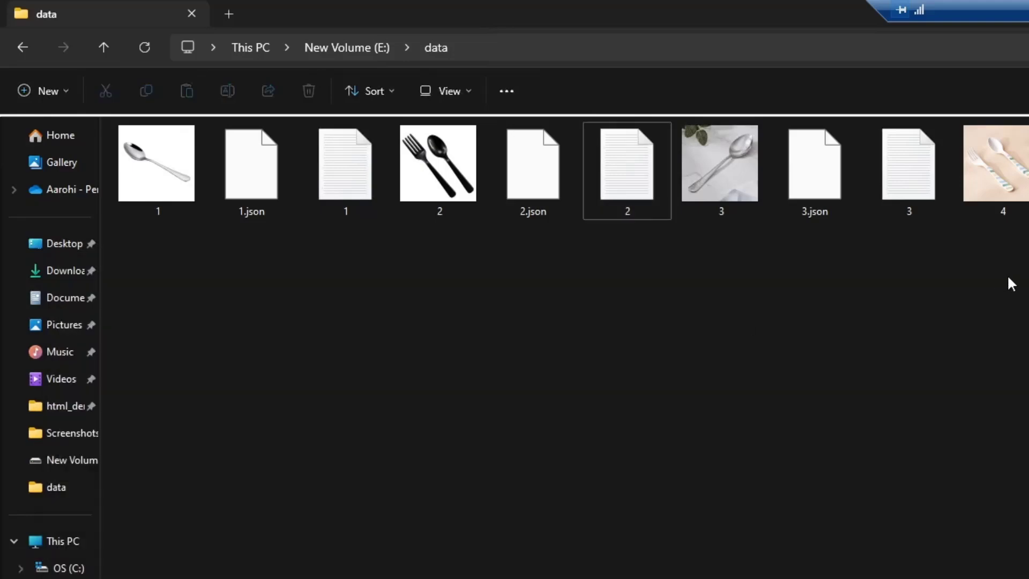
{"action": "key", "text": "alt+Tab"}
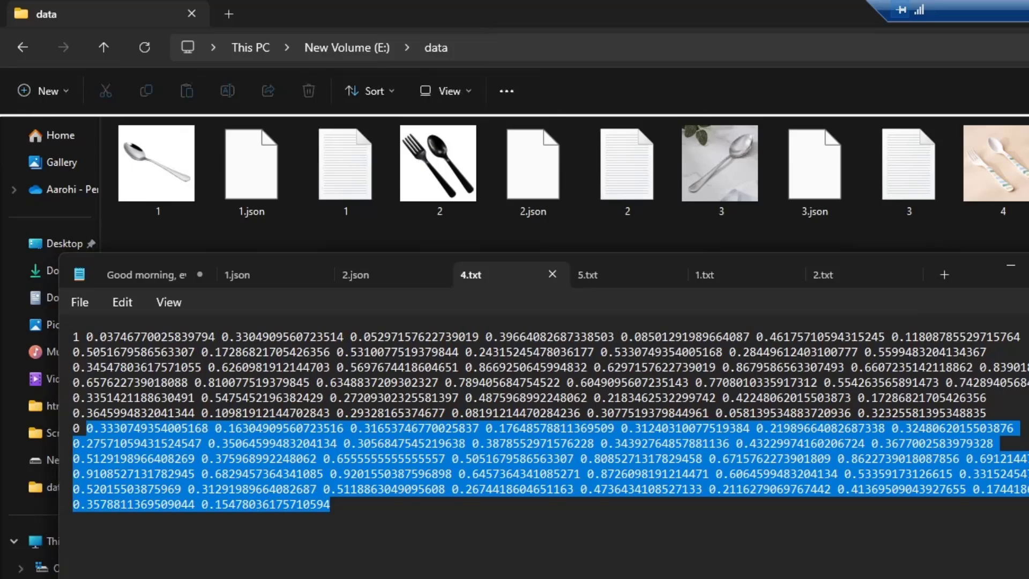
{"action": "key", "text": "alt+Tab"}
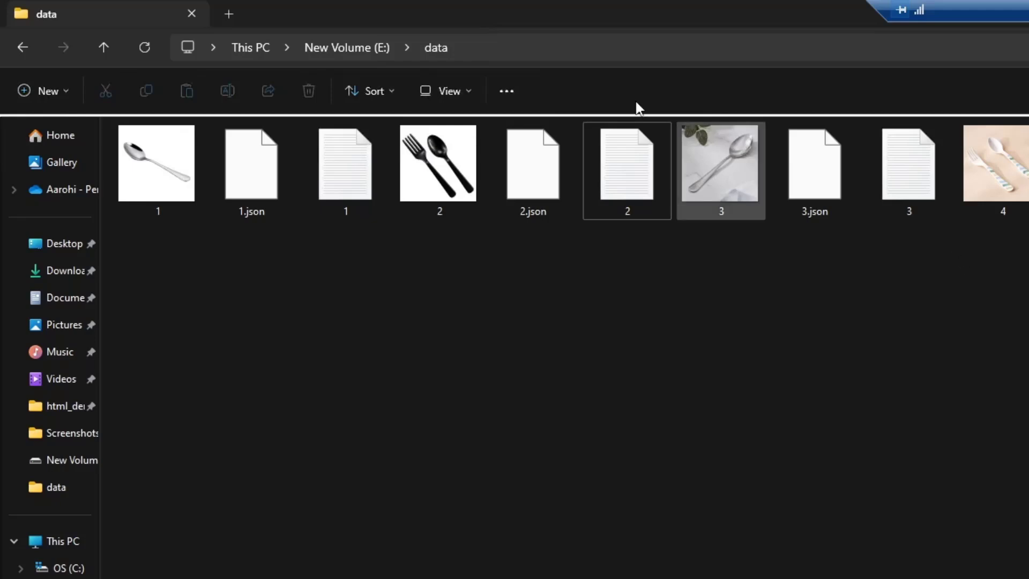
Create a folder named custom_dataset in the root of New Volume (E:).
{"action": "left_click", "coordinate": [378, 49]}
{"action": "right_click", "coordinate": [428, 333]}
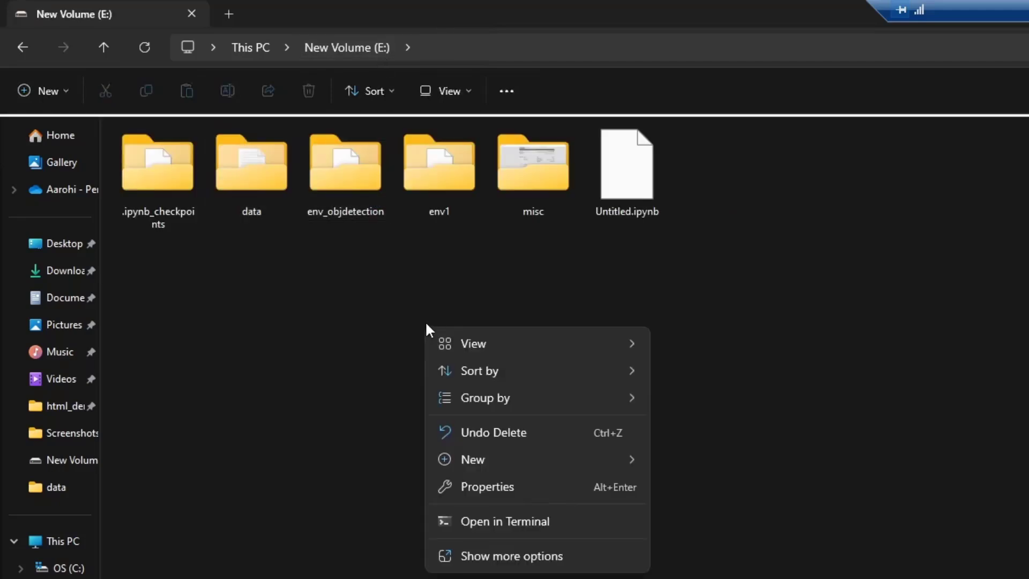
{"action": "mouse_move", "coordinate": [536, 460]}
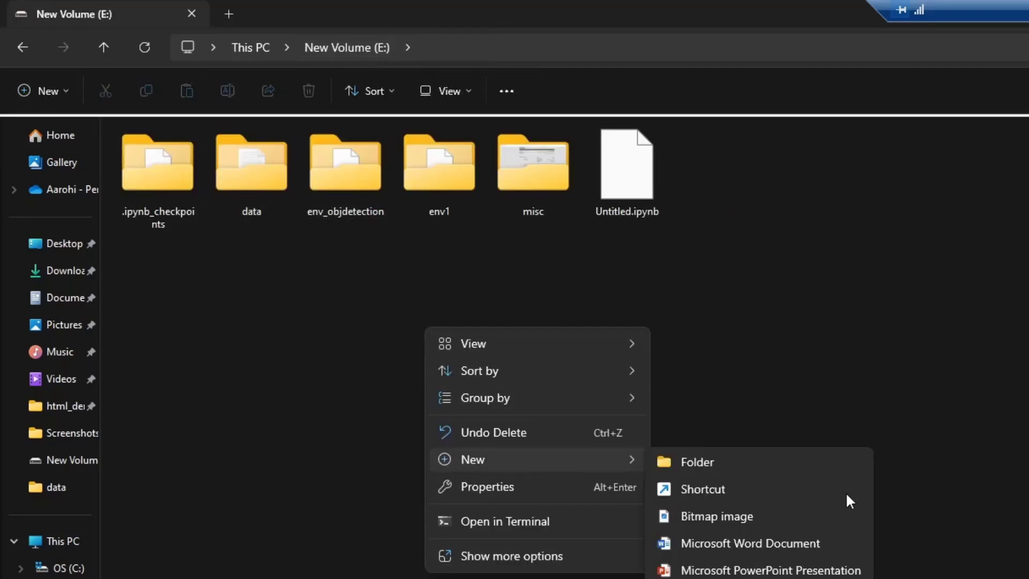
{"action": "left_click", "coordinate": [823, 462]}
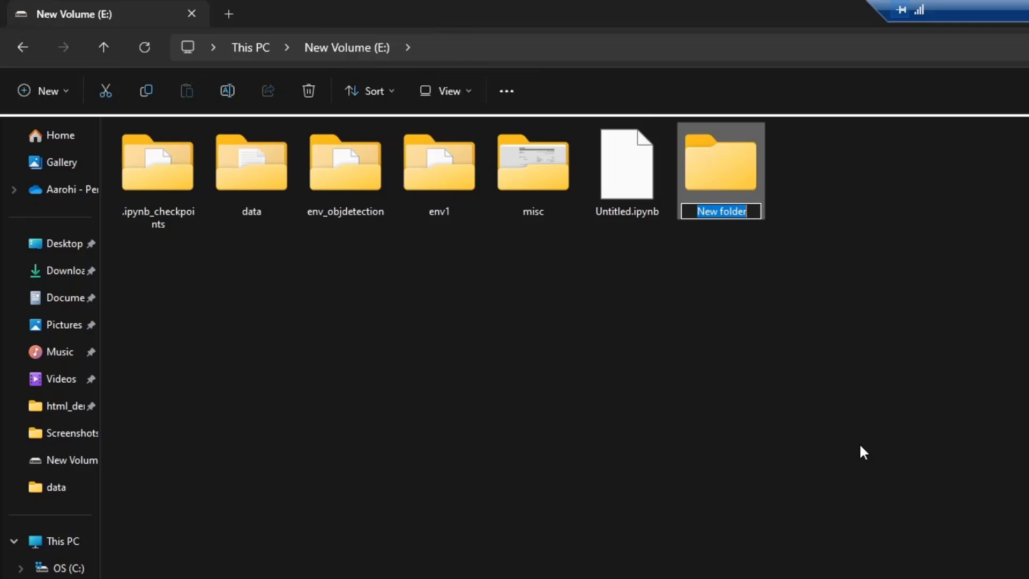
{"action": "type", "text": "custom_"}
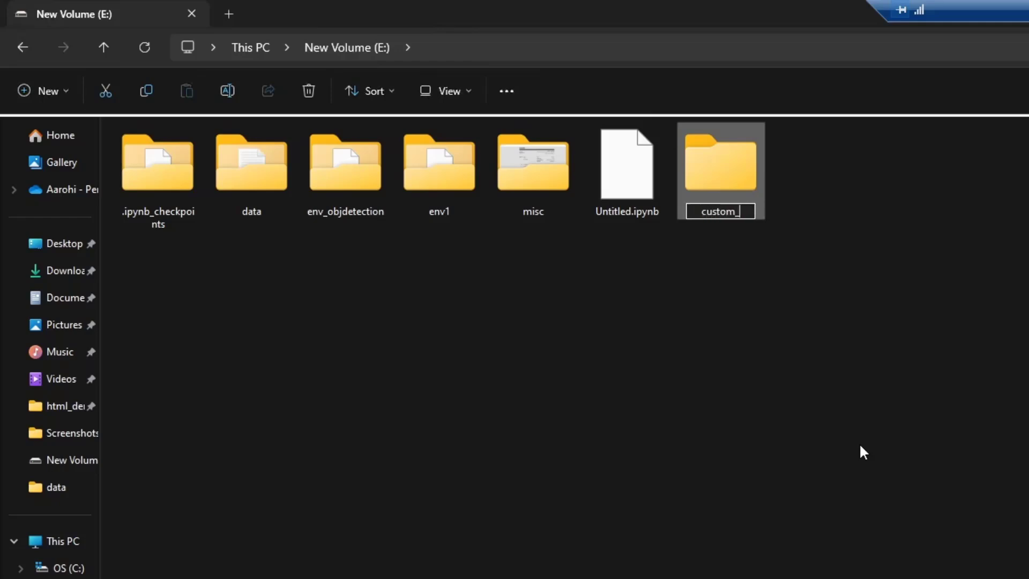
{"action": "type", "text": "dataset"}
{"action": "key", "text": "Return"}
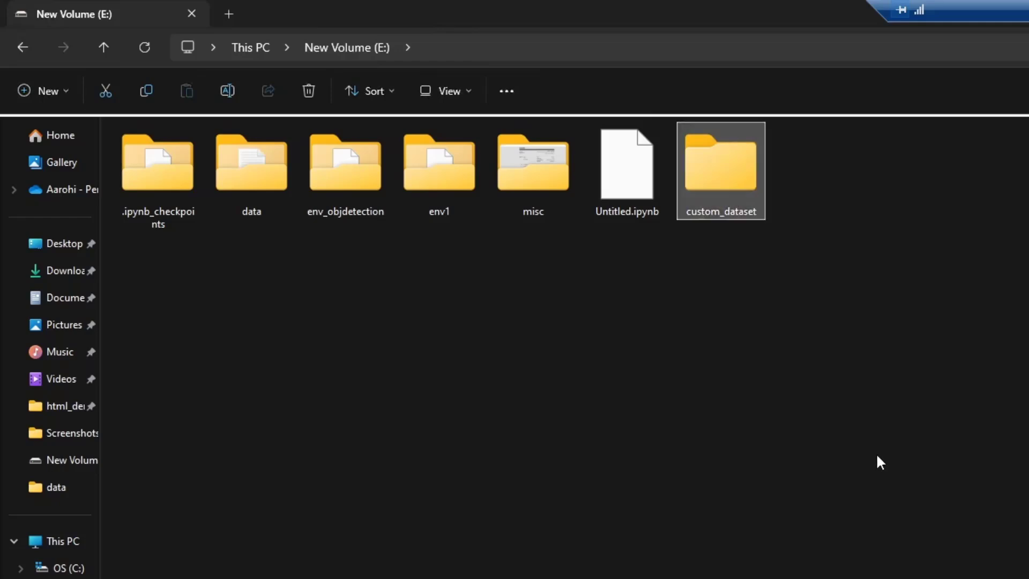
Open the custom_dataset folder and create a subfolder named train in it.
{"action": "double_click", "coordinate": [702, 150]}
{"action": "right_click", "coordinate": [681, 239]}
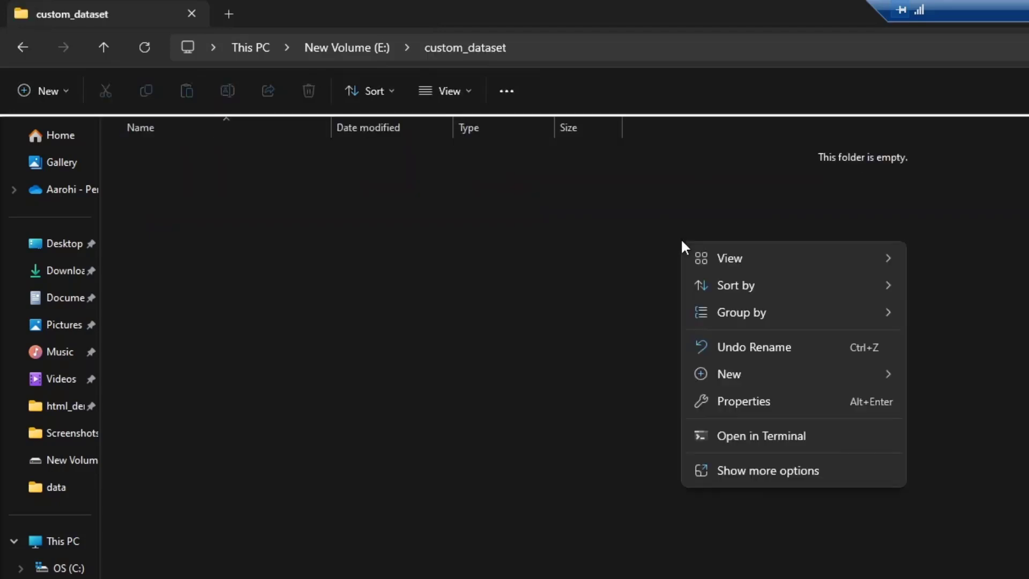
{"action": "mouse_move", "coordinate": [804, 374]}
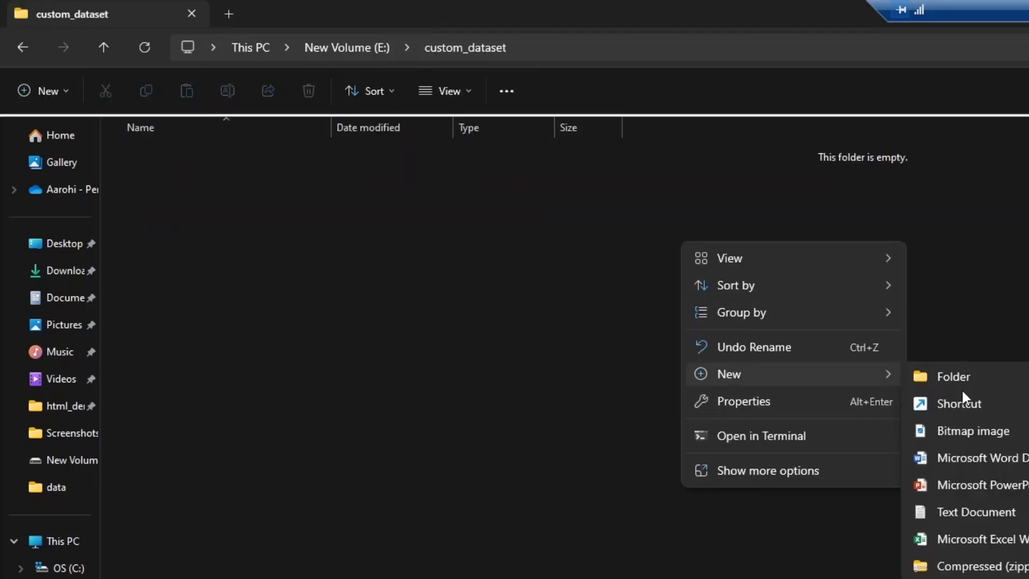
{"action": "left_click", "coordinate": [998, 378]}
{"action": "type", "text": "ain"}
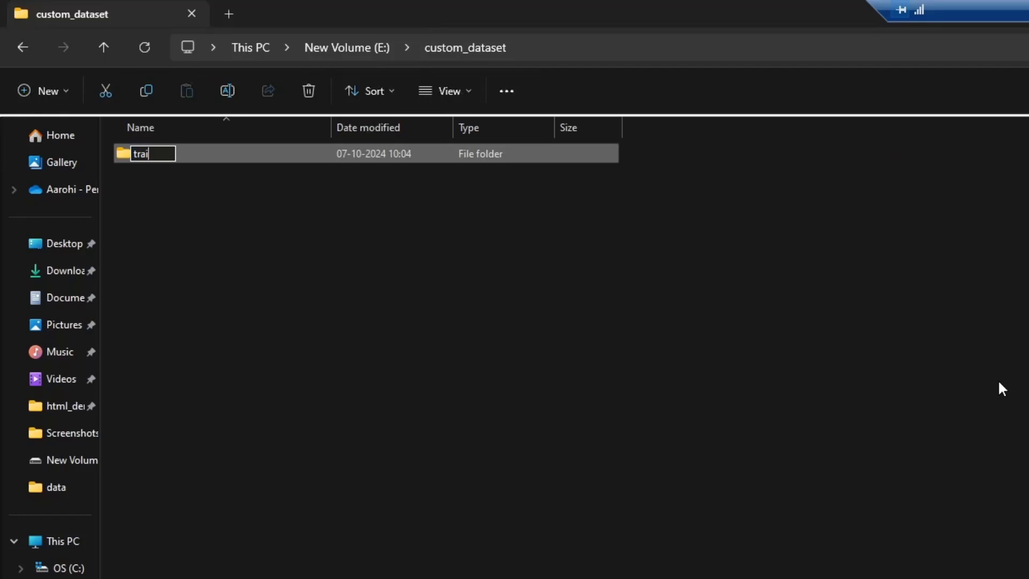
{"action": "key", "text": "Return"}
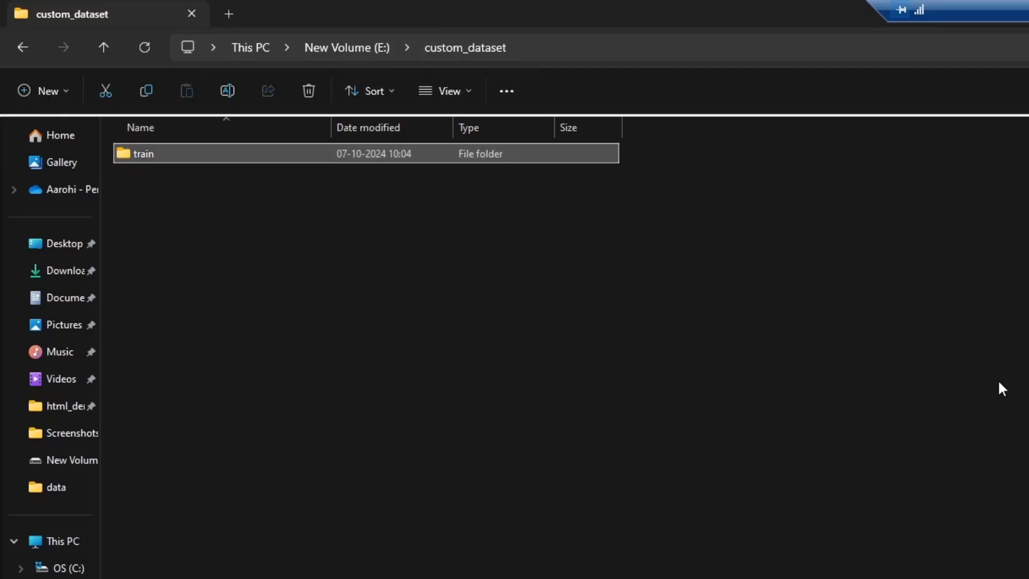
Create a second subfolder named val beside train in custom_dataset.
{"action": "right_click", "coordinate": [582, 149]}
{"action": "key", "text": "Escape"}
{"action": "right_click", "coordinate": [455, 278]}
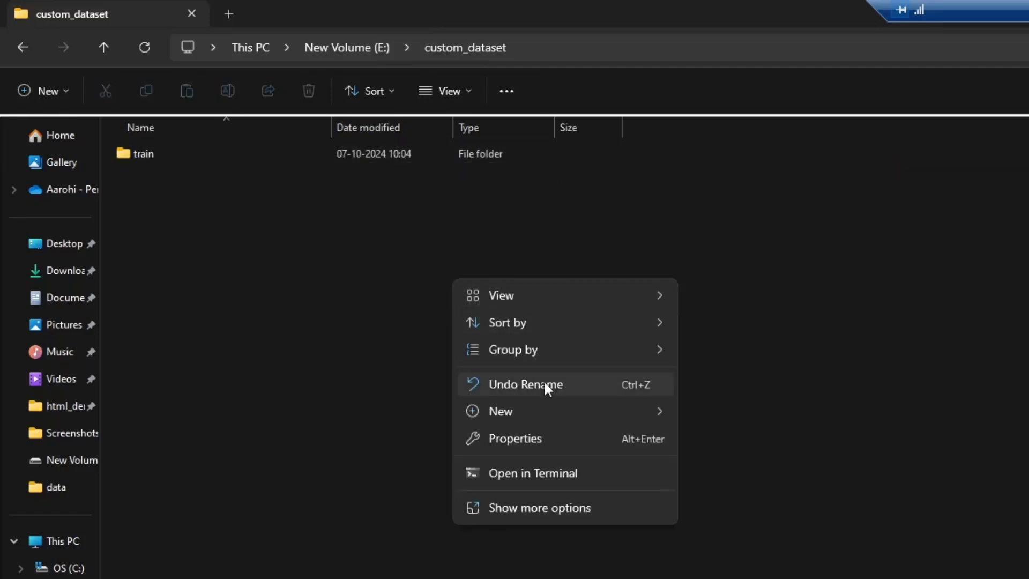
{"action": "mouse_move", "coordinate": [549, 414]}
{"action": "left_click", "coordinate": [710, 414]}
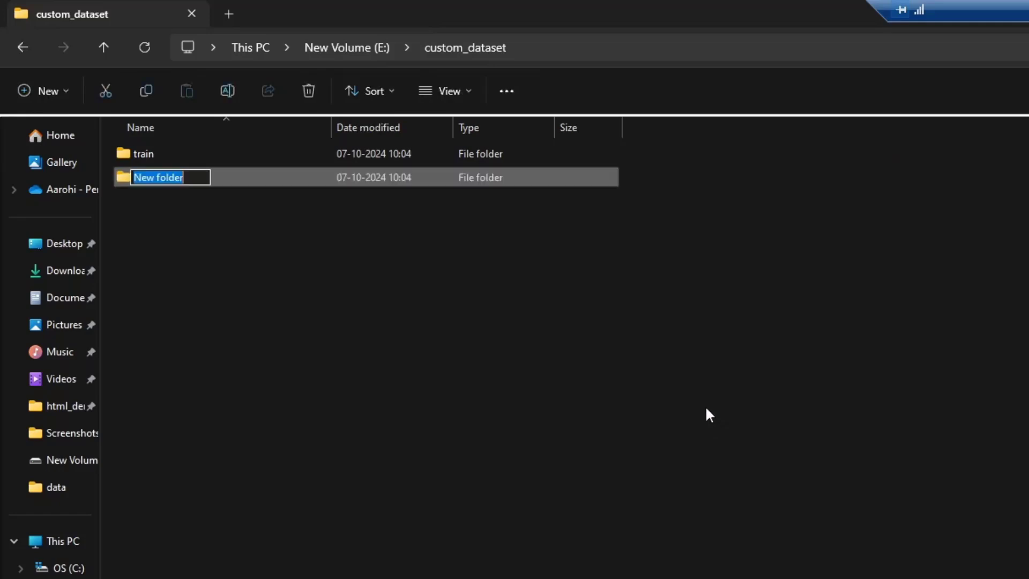
{"action": "type", "text": "val"}
{"action": "key", "text": "Return"}
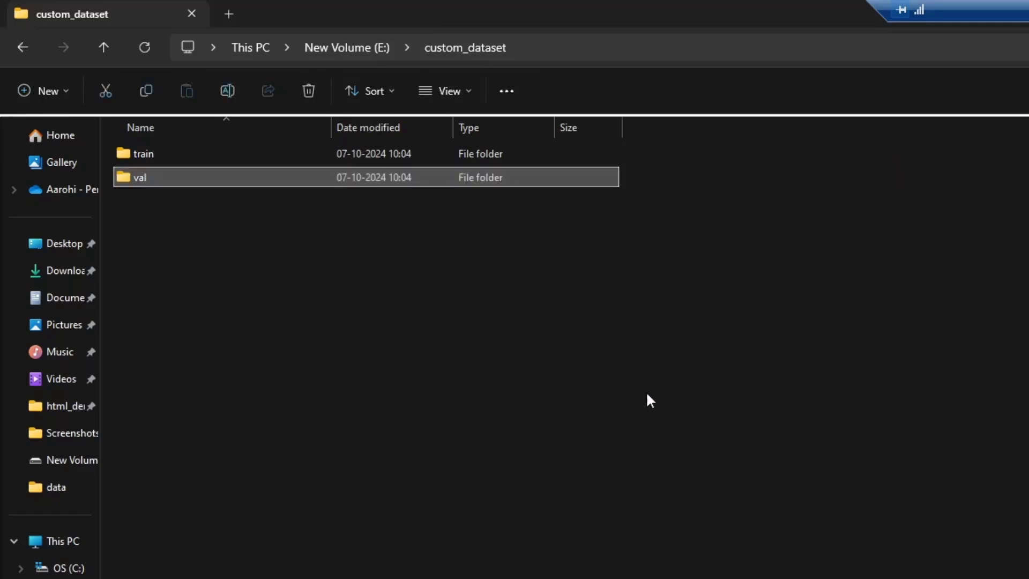
Open the train folder, create a new folder in it and duplicate that folder.
{"action": "double_click", "coordinate": [429, 159]}
{"action": "right_click", "coordinate": [429, 199]}
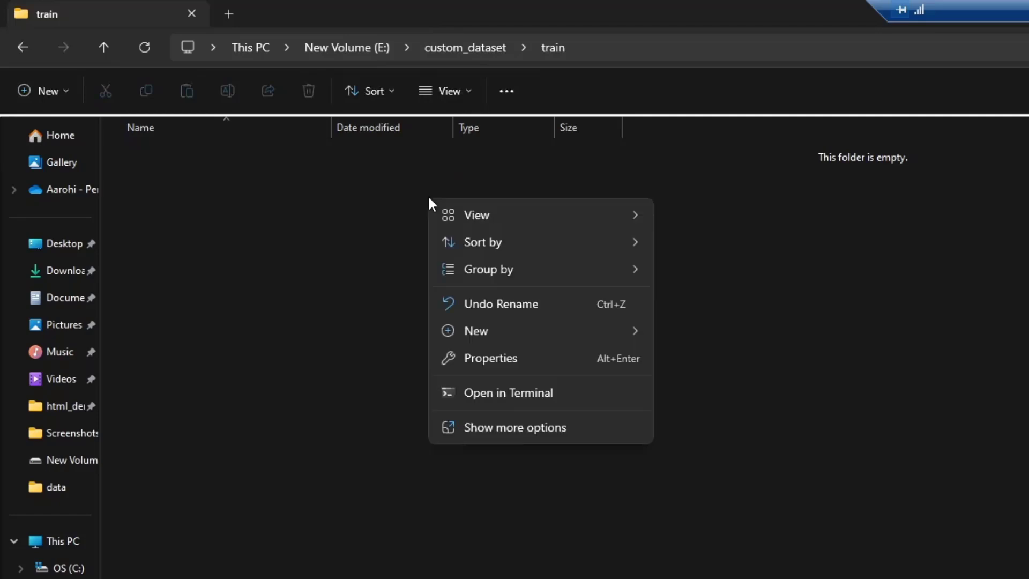
{"action": "mouse_move", "coordinate": [541, 331]}
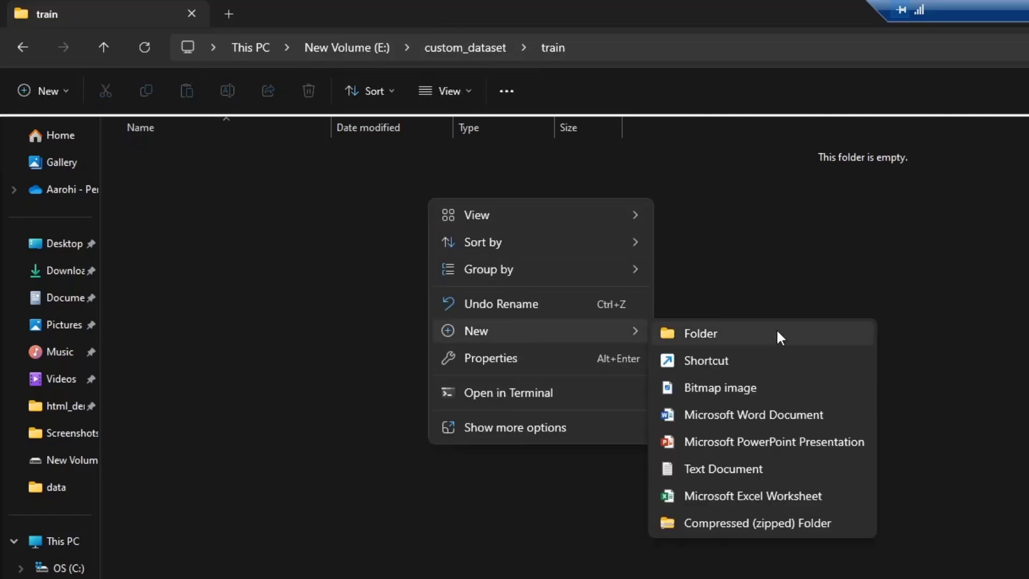
{"action": "left_click", "coordinate": [777, 333]}
{"action": "left_click", "coordinate": [407, 217]}
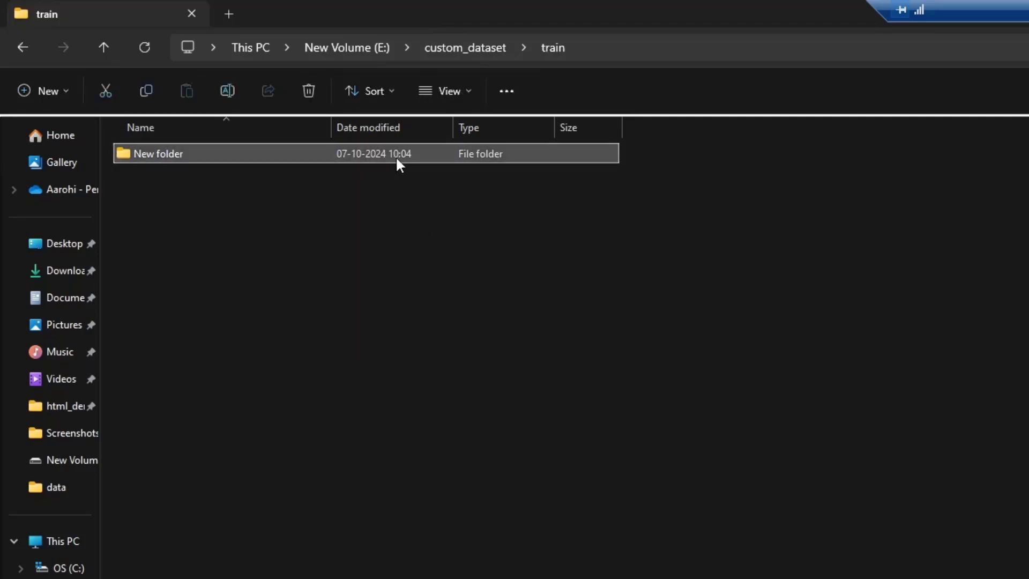
{"action": "key", "text": "ctrl+c"}
{"action": "key", "text": "ctrl+v"}
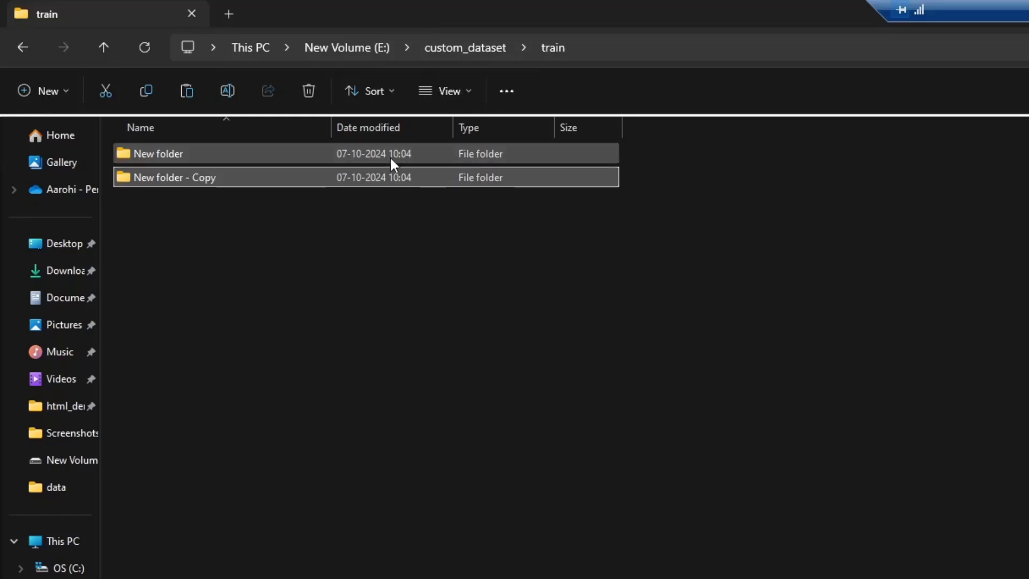
Rename the two new folders in train as images and labels.
{"action": "left_click", "coordinate": [233, 154]}
{"action": "key", "text": "F2"}
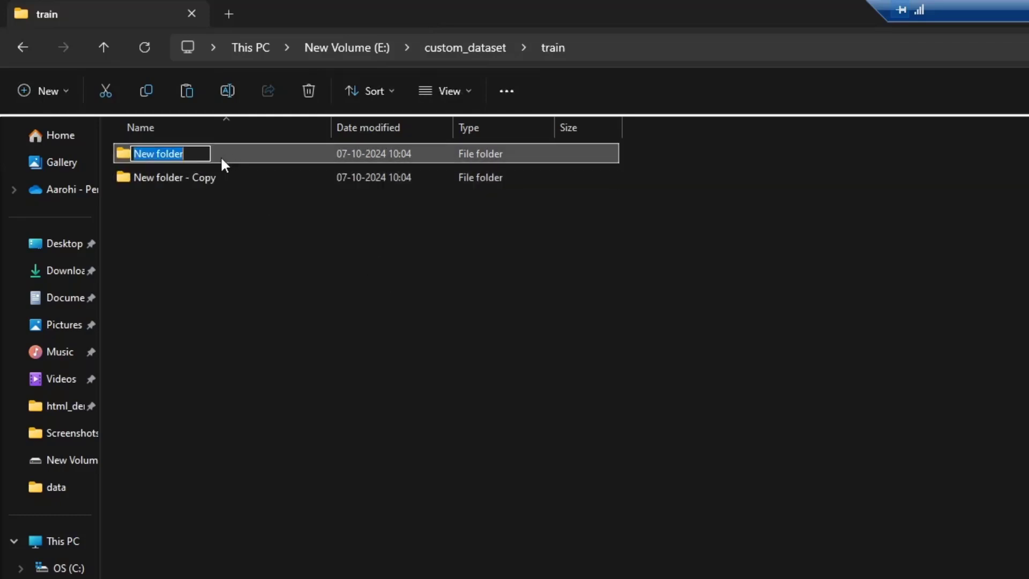
{"action": "type", "text": "images"}
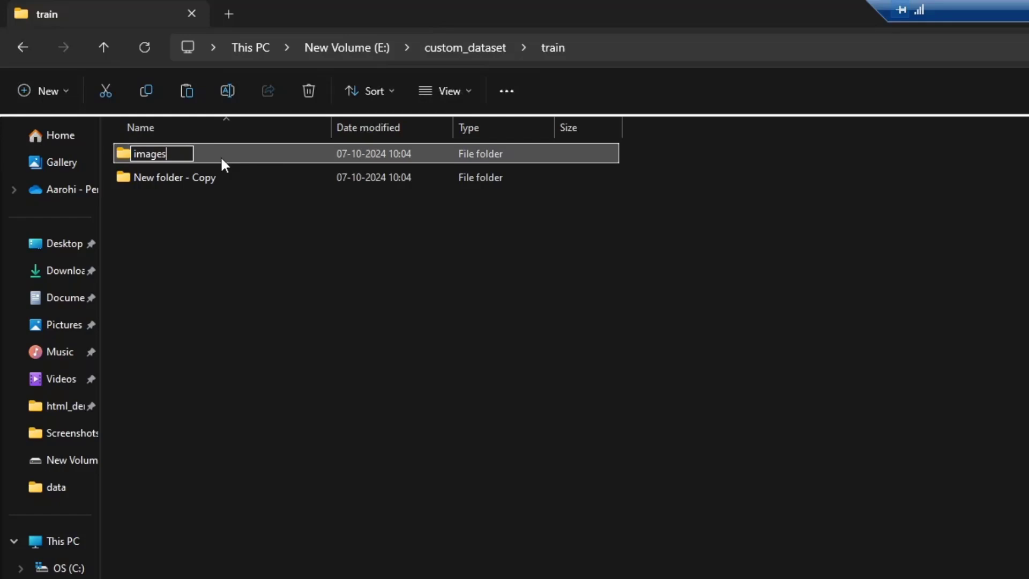
{"action": "key", "text": "Return"}
{"action": "left_click", "coordinate": [207, 176]}
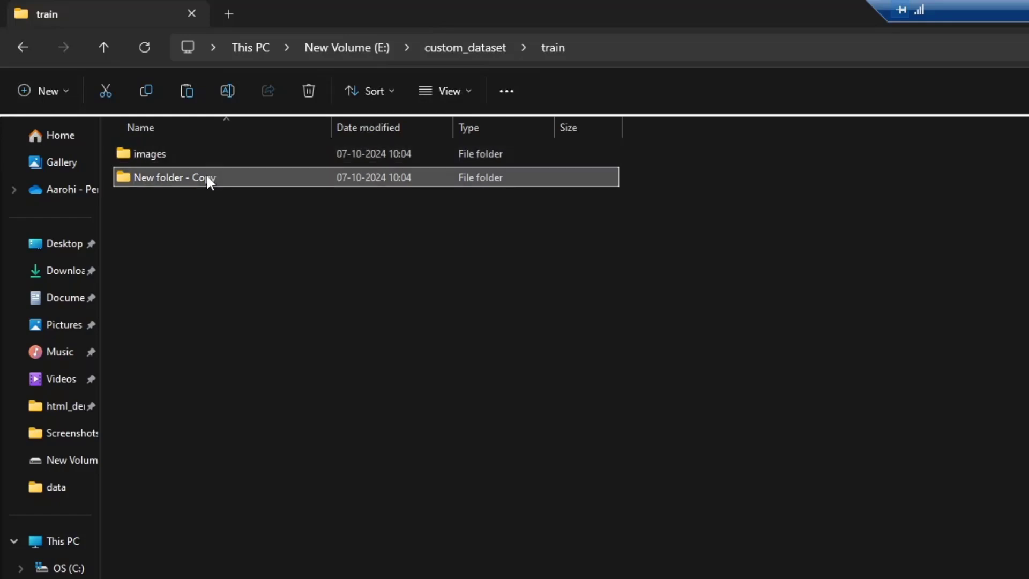
{"action": "key", "text": "F2"}
{"action": "type", "text": "labels"}
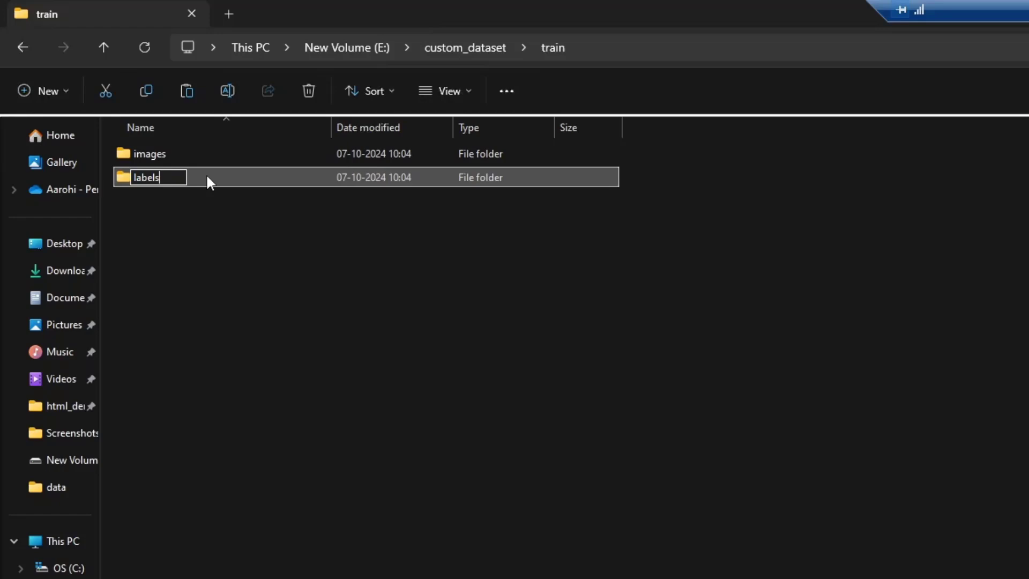
{"action": "key", "text": "Return"}
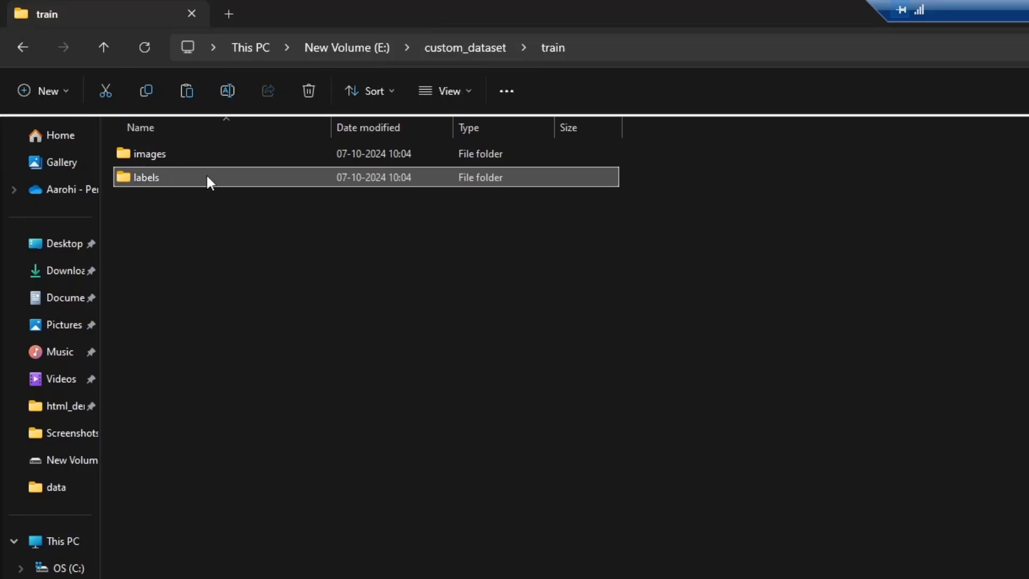
Go to the data folder on New Volume (E:) and select the JPG images 1, 2, 3 and 4 for copying.
{"action": "double_click", "coordinate": [152, 158]}
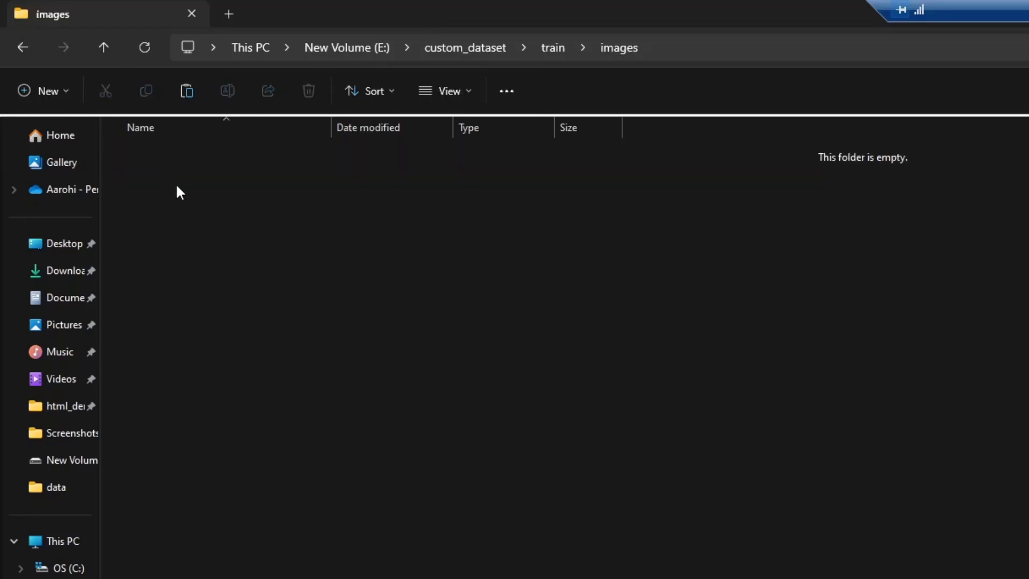
{"action": "left_click", "coordinate": [493, 51]}
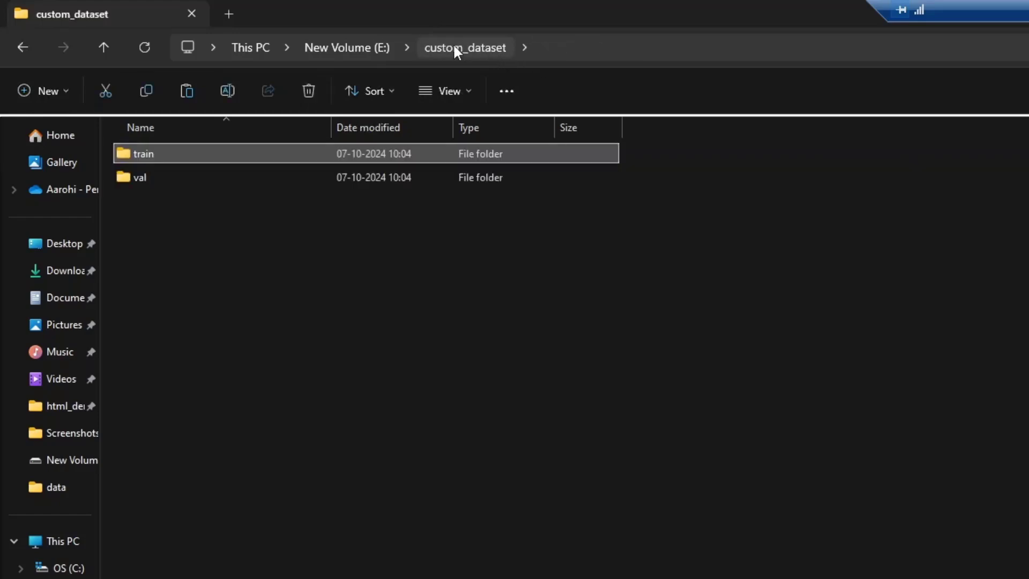
{"action": "left_click", "coordinate": [362, 49]}
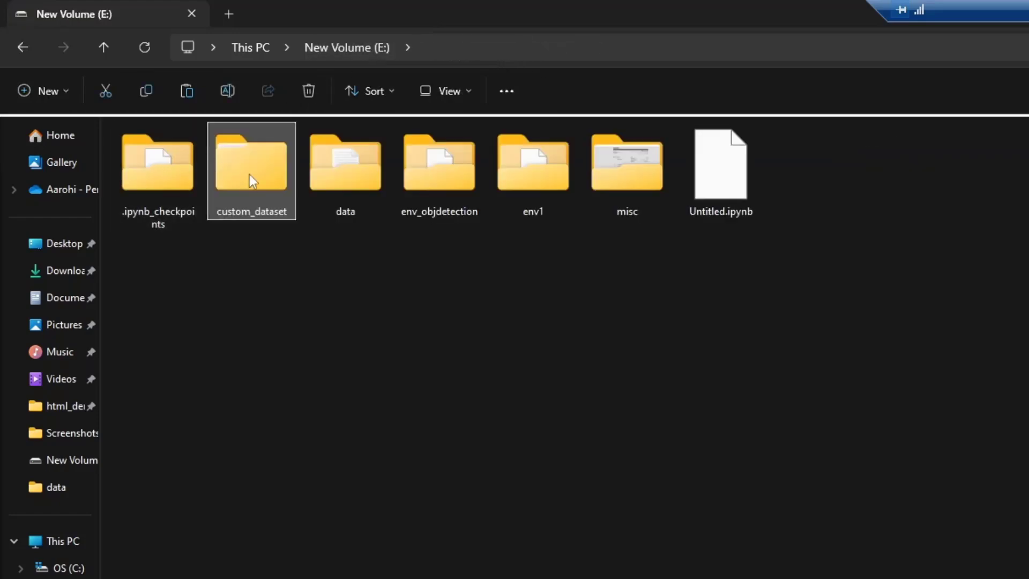
{"action": "double_click", "coordinate": [346, 169]}
{"action": "left_click", "coordinate": [177, 166]}
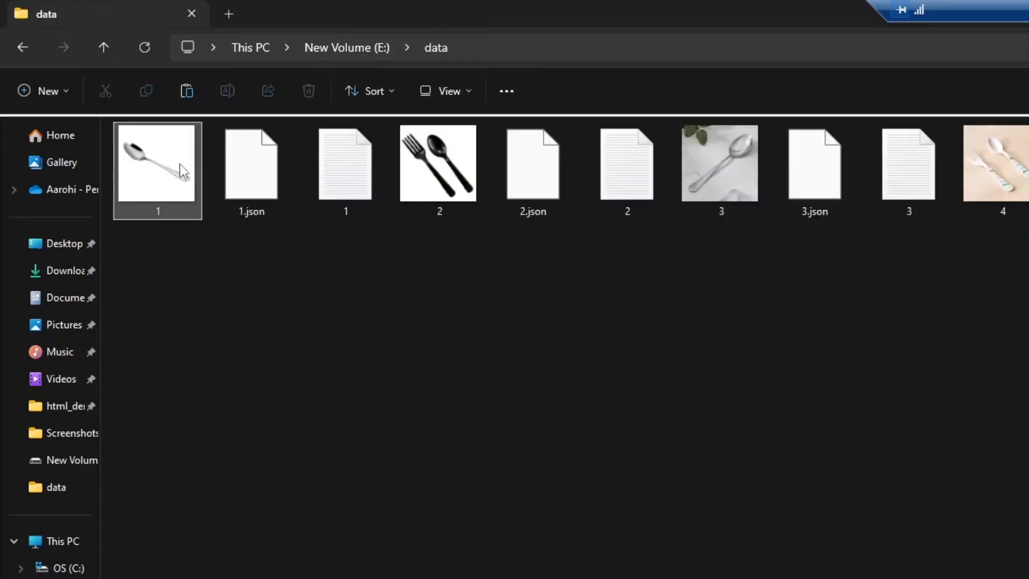
{"action": "left_click", "coordinate": [442, 179], "text": "ctrl"}
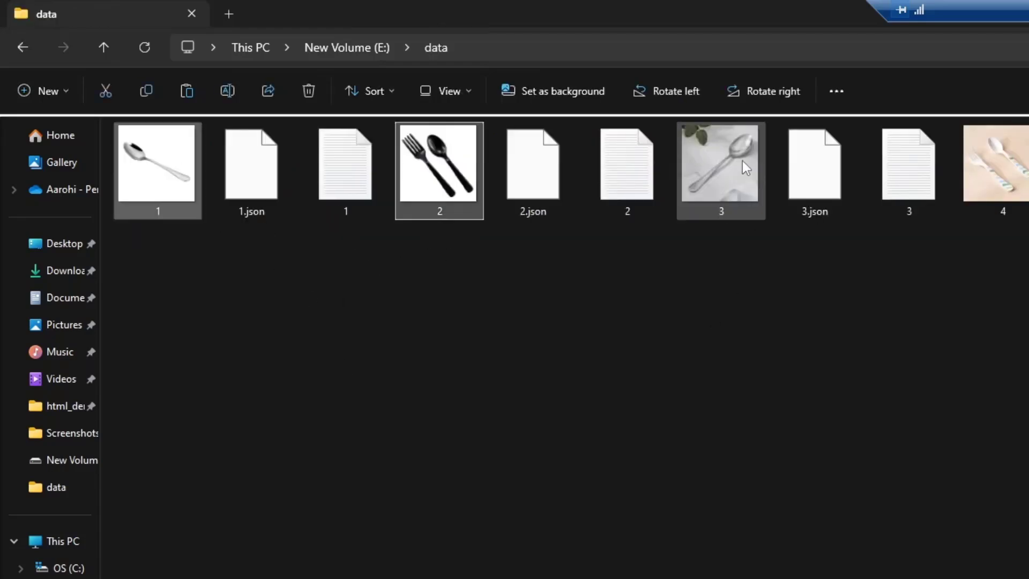
{"action": "left_click", "coordinate": [750, 187], "text": "ctrl"}
{"action": "left_click", "coordinate": [1005, 185], "text": "ctrl"}
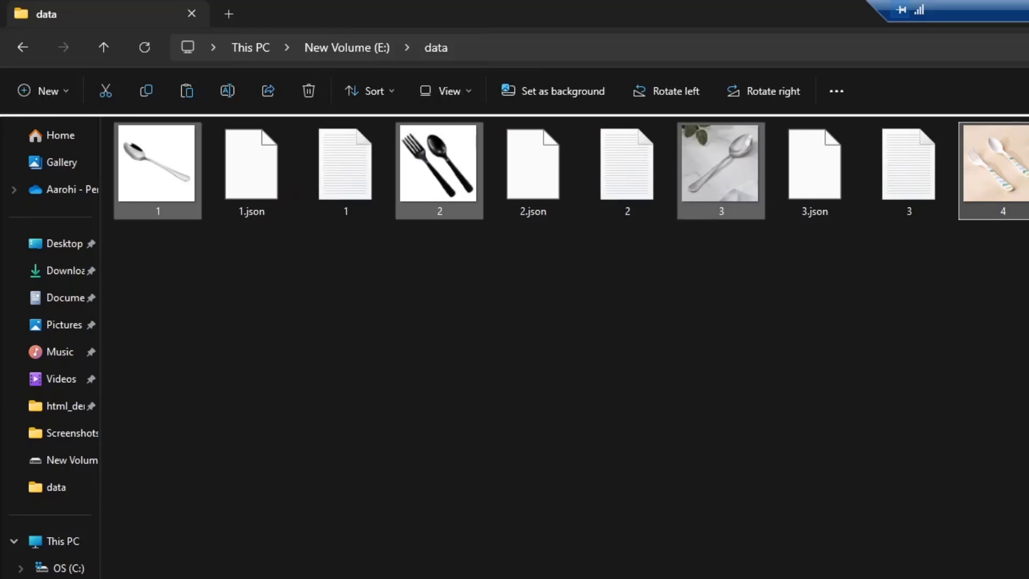
Paste the four copied JPG images into the images folder inside custom_dataset's train folder.
{"action": "left_click", "coordinate": [368, 49]}
{"action": "left_click", "coordinate": [409, 295]}
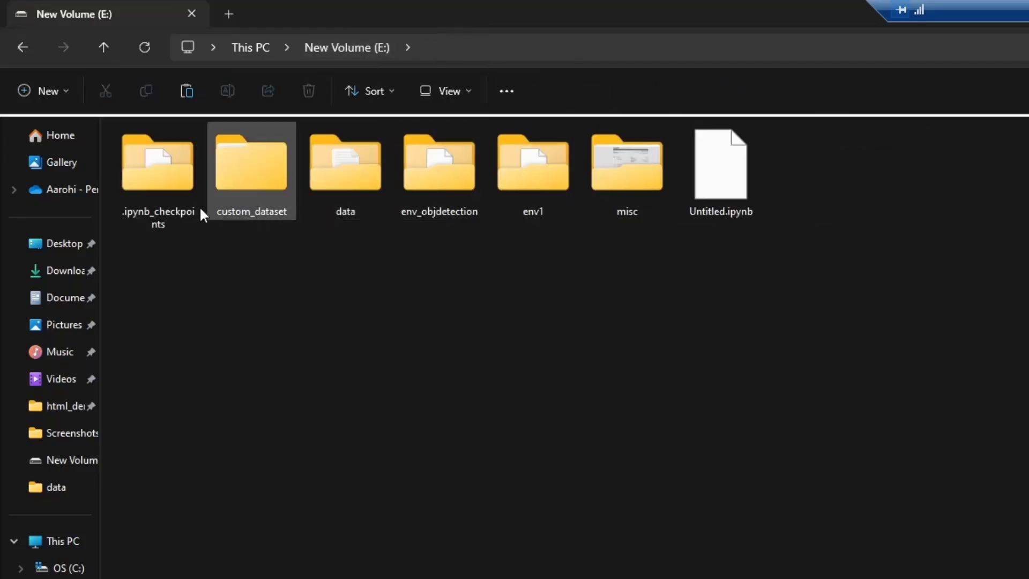
{"action": "double_click", "coordinate": [250, 168]}
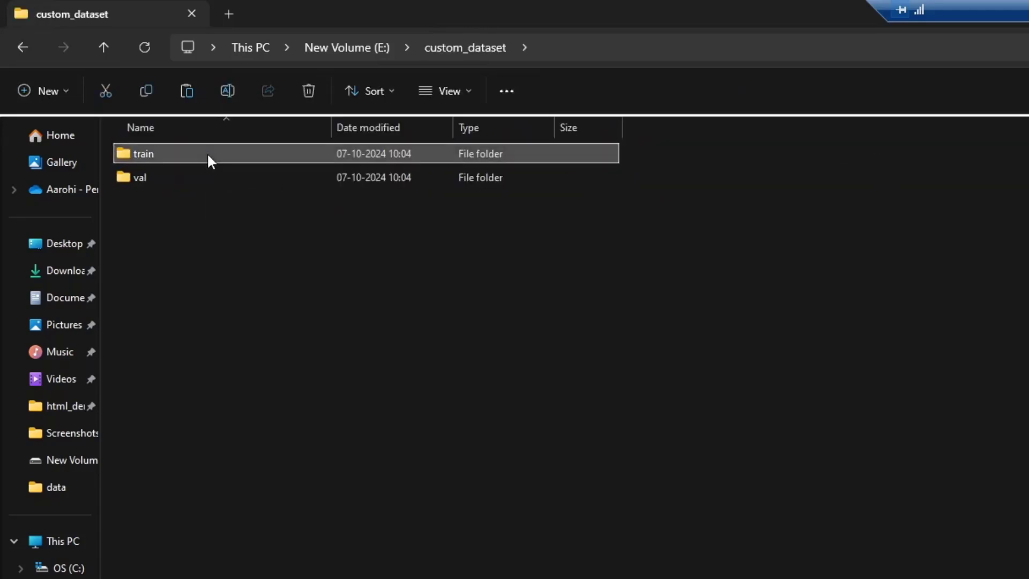
{"action": "double_click", "coordinate": [208, 154]}
{"action": "double_click", "coordinate": [208, 155]}
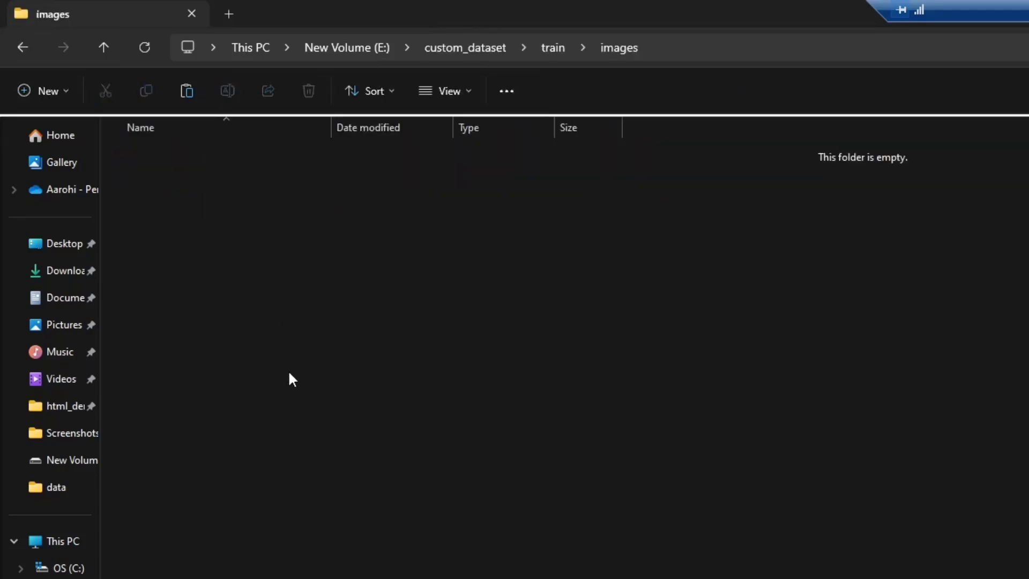
{"action": "key", "text": "ctrl+v"}
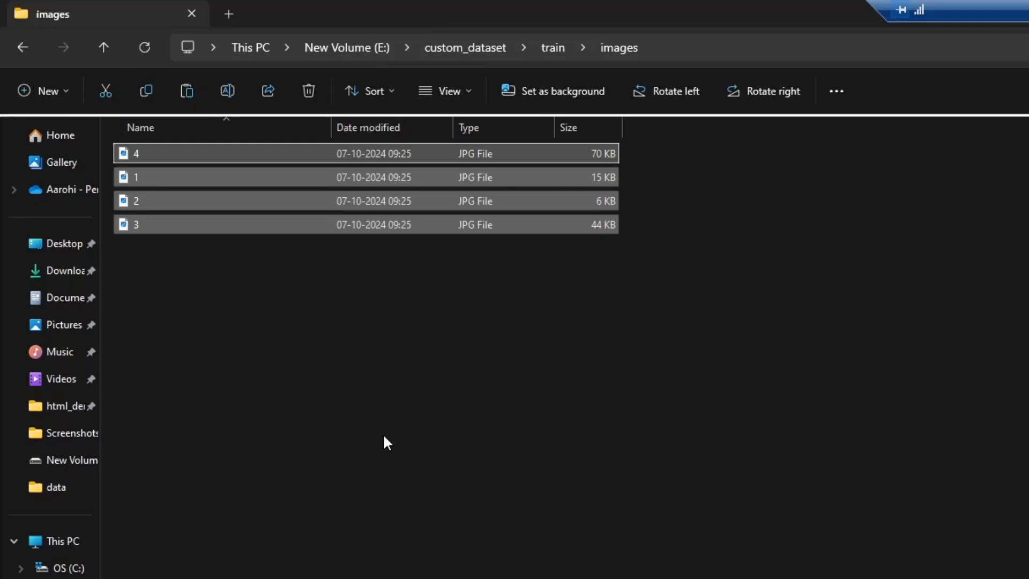
{"action": "left_click", "coordinate": [387, 443]}
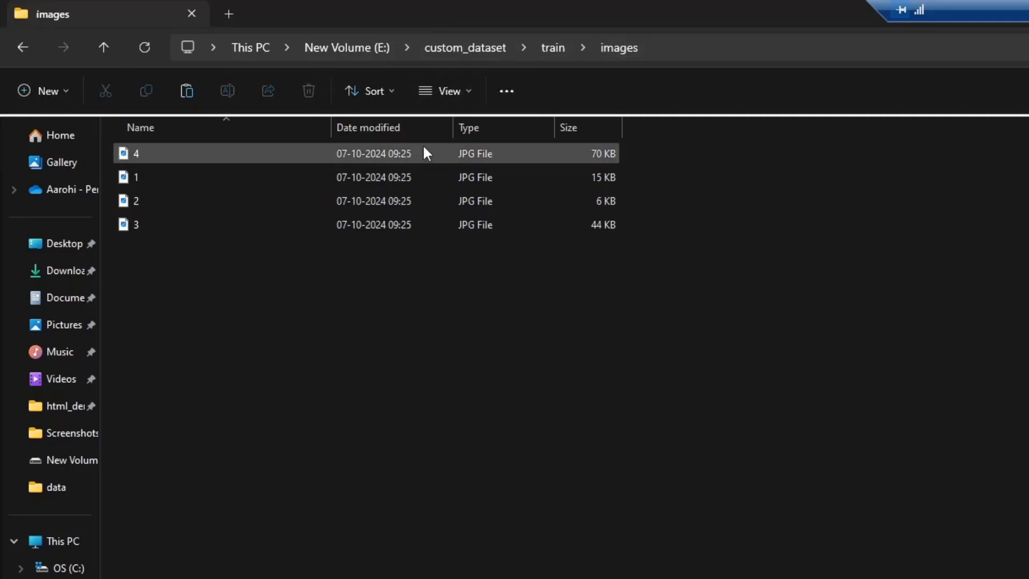
Return to the data folder and select the label text documents 1, 2, 3 and 4 for copying.
{"action": "left_click", "coordinate": [555, 53]}
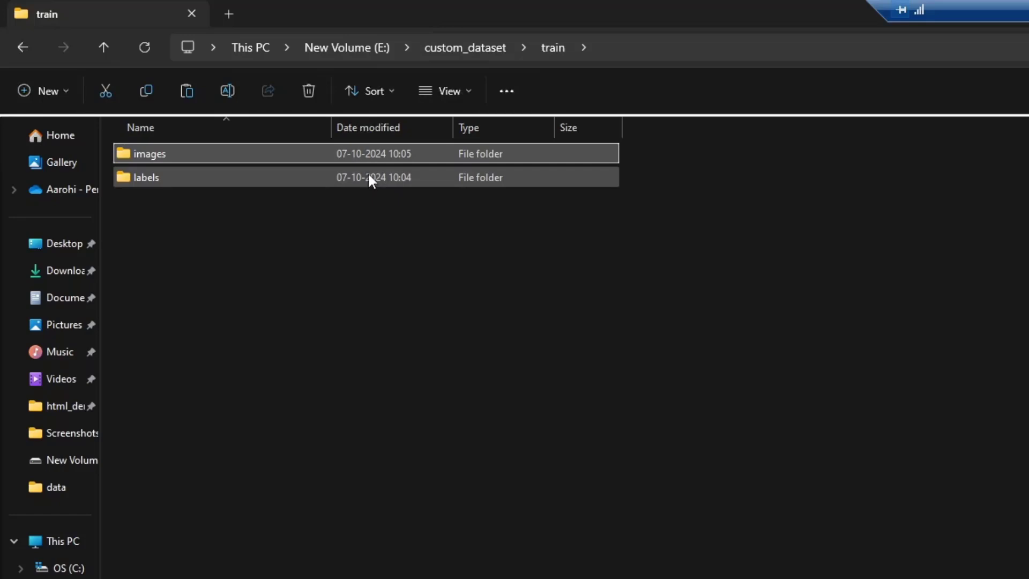
{"action": "left_click", "coordinate": [440, 48]}
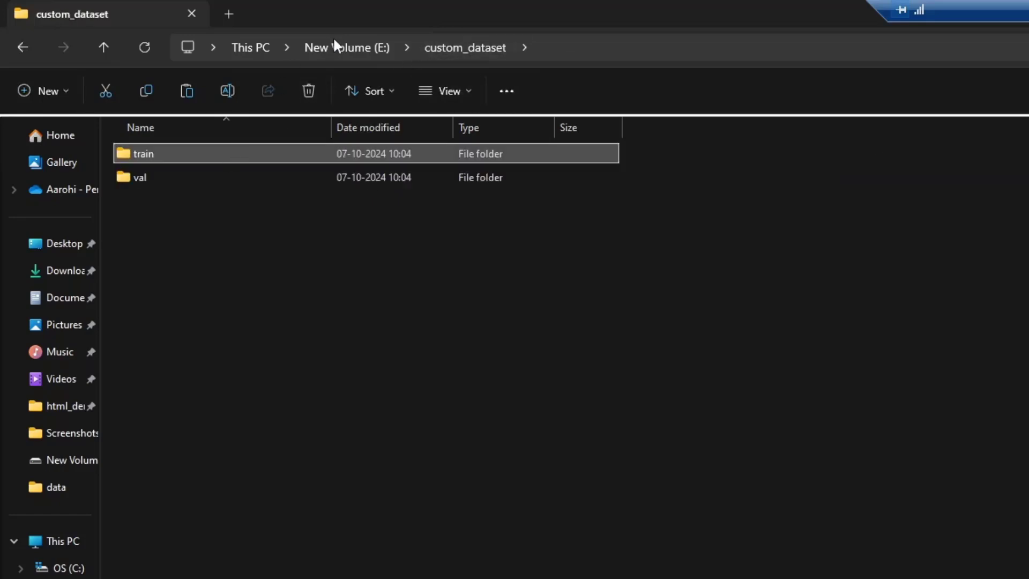
{"action": "left_click", "coordinate": [348, 48]}
{"action": "left_click", "coordinate": [346, 159]}
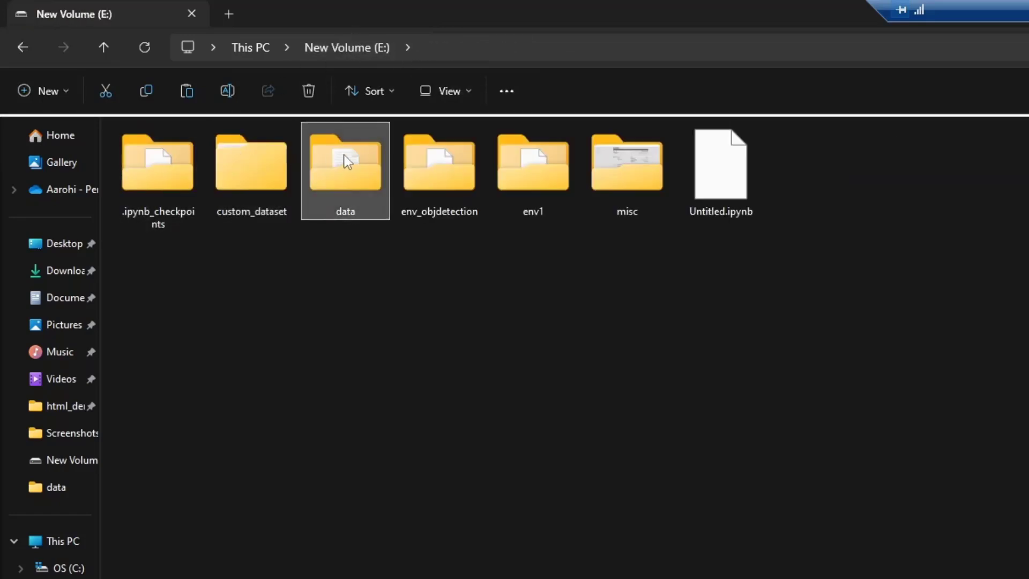
{"action": "double_click", "coordinate": [344, 159]}
{"action": "left_click", "coordinate": [328, 156]}
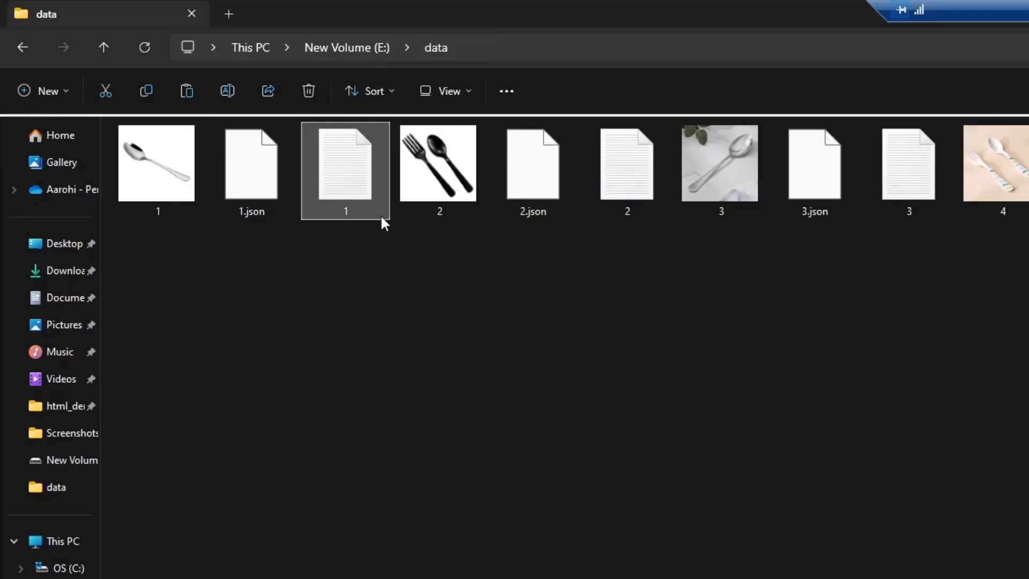
{"action": "left_click", "coordinate": [610, 174], "text": "ctrl"}
{"action": "left_click", "coordinate": [887, 166], "text": "ctrl"}
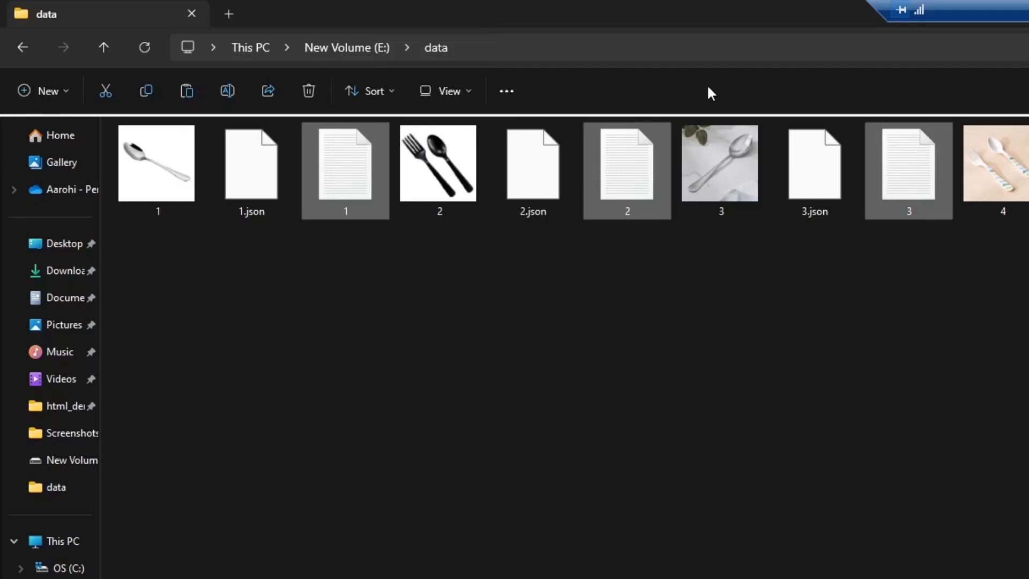
Paste the four copied text documents into the labels folder inside custom_dataset's train folder.
{"action": "left_click", "coordinate": [362, 50]}
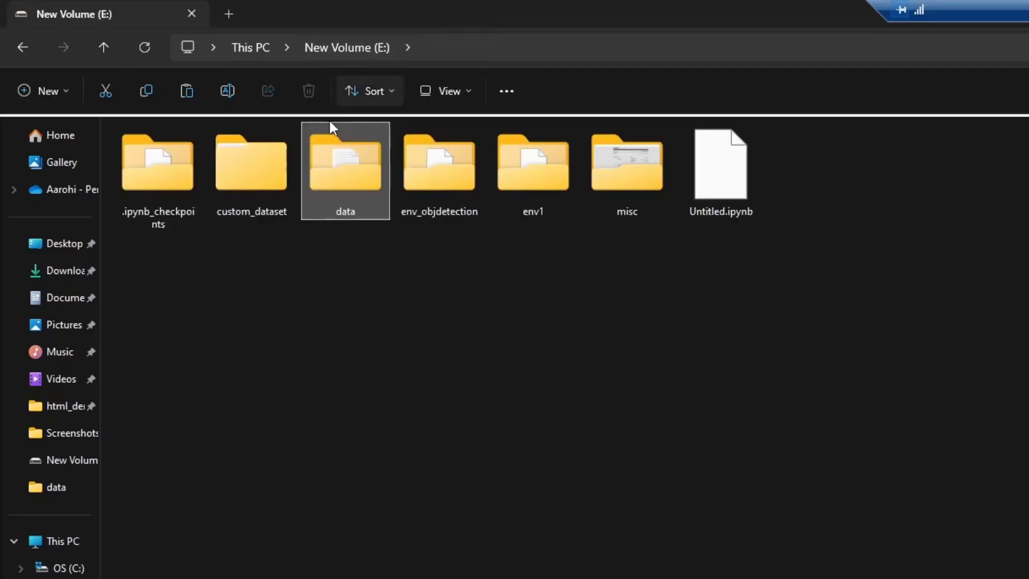
{"action": "double_click", "coordinate": [248, 167]}
{"action": "double_click", "coordinate": [199, 153]}
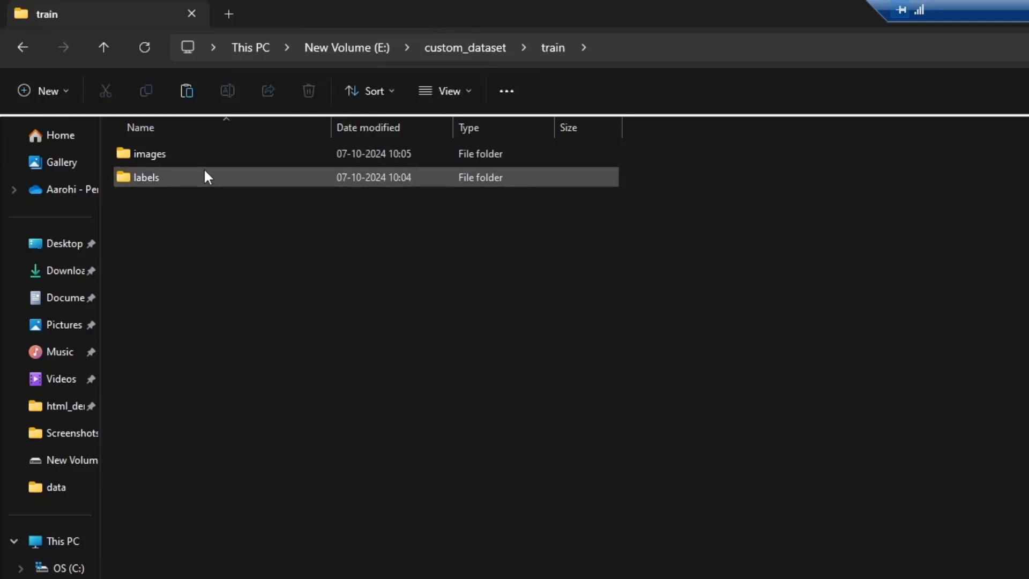
{"action": "double_click", "coordinate": [205, 175]}
{"action": "key", "text": "ctrl+v"}
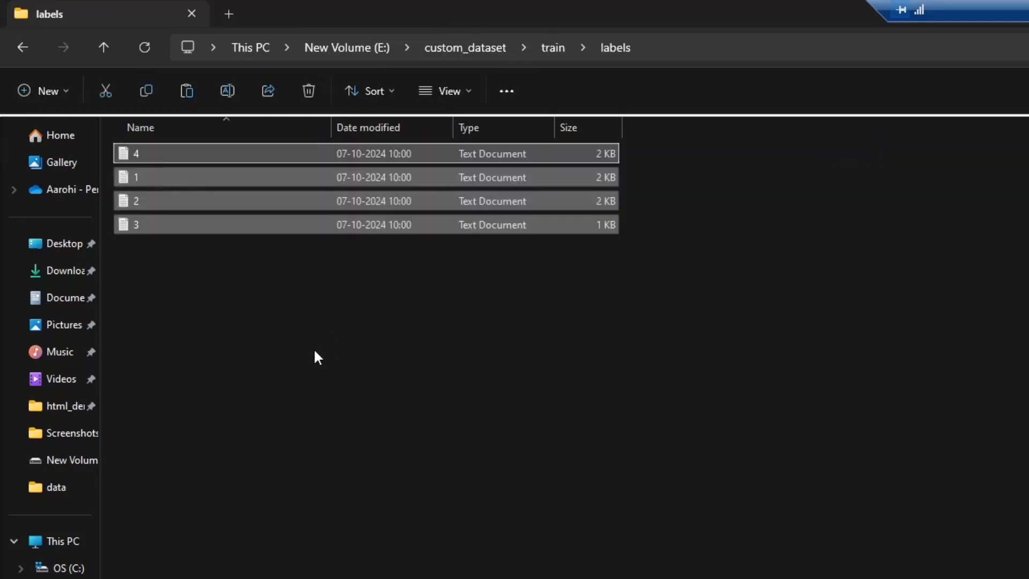
Open the val folder in custom_dataset, create a new folder in it and duplicate that folder.
{"action": "left_click", "coordinate": [468, 49]}
{"action": "double_click", "coordinate": [236, 175]}
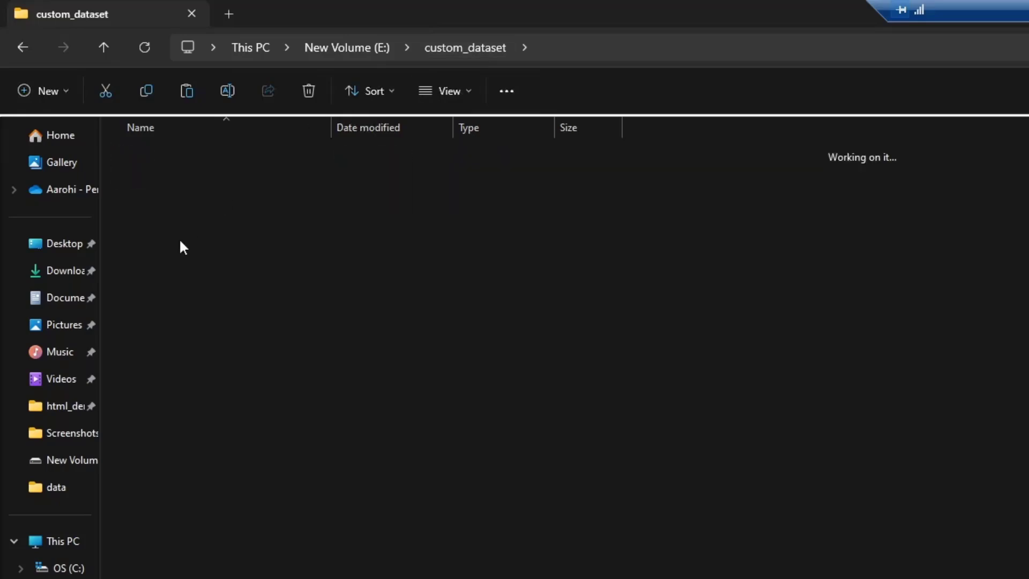
{"action": "right_click", "coordinate": [236, 191]}
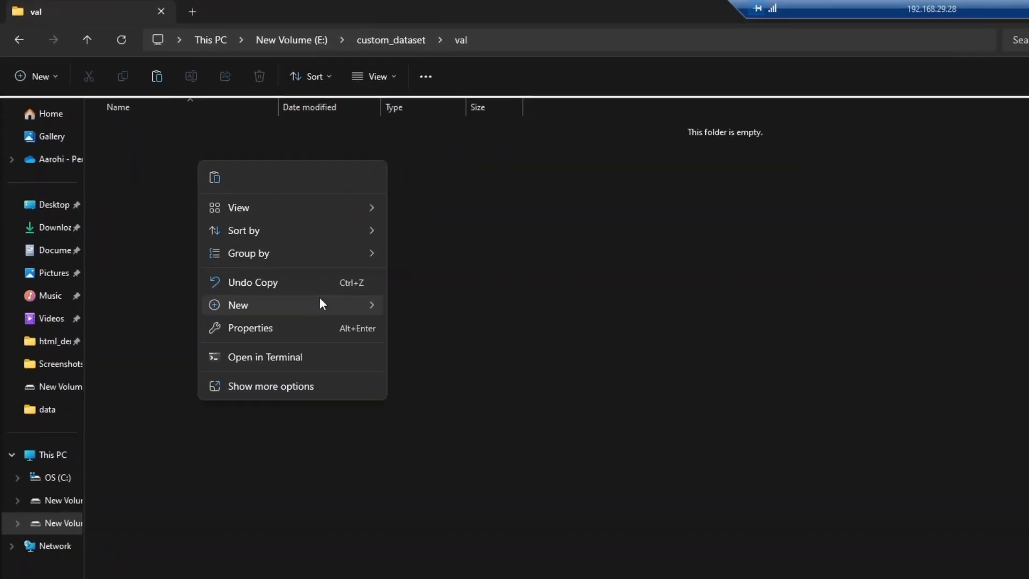
{"action": "mouse_move", "coordinate": [382, 363]}
{"action": "left_click", "coordinate": [508, 363]}
{"action": "left_click", "coordinate": [171, 144]}
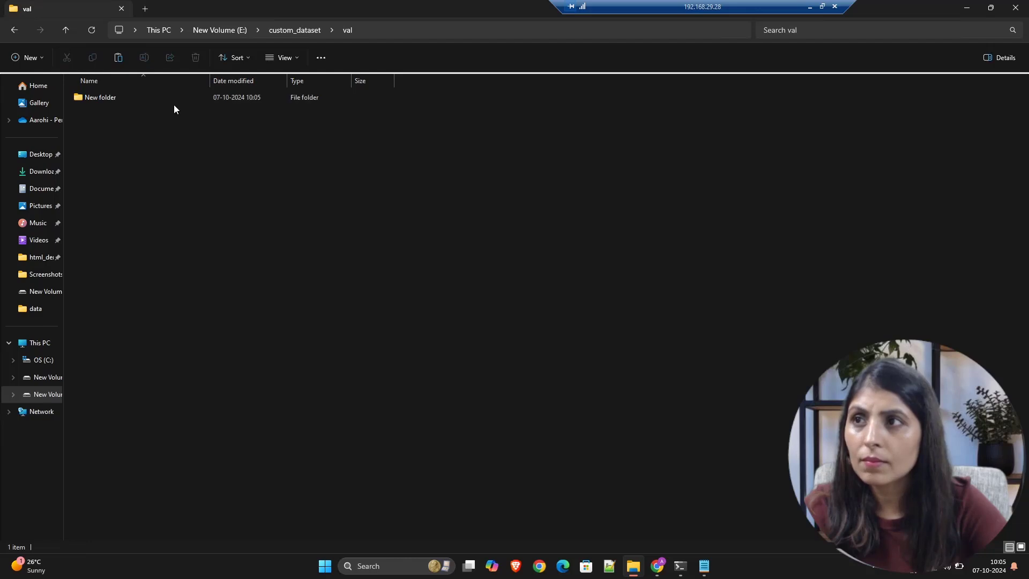
{"action": "left_click", "coordinate": [177, 98]}
{"action": "key", "text": "ctrl+c"}
{"action": "key", "text": "ctrl+v"}
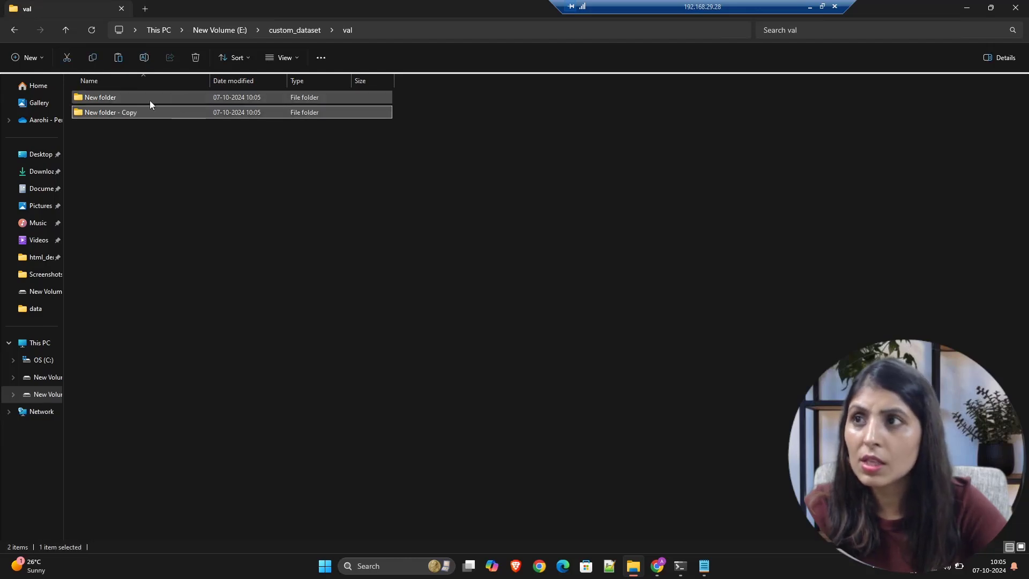
Rename the original new folder in val as images.
{"action": "left_click", "coordinate": [150, 97]}
{"action": "key", "text": "F2"}
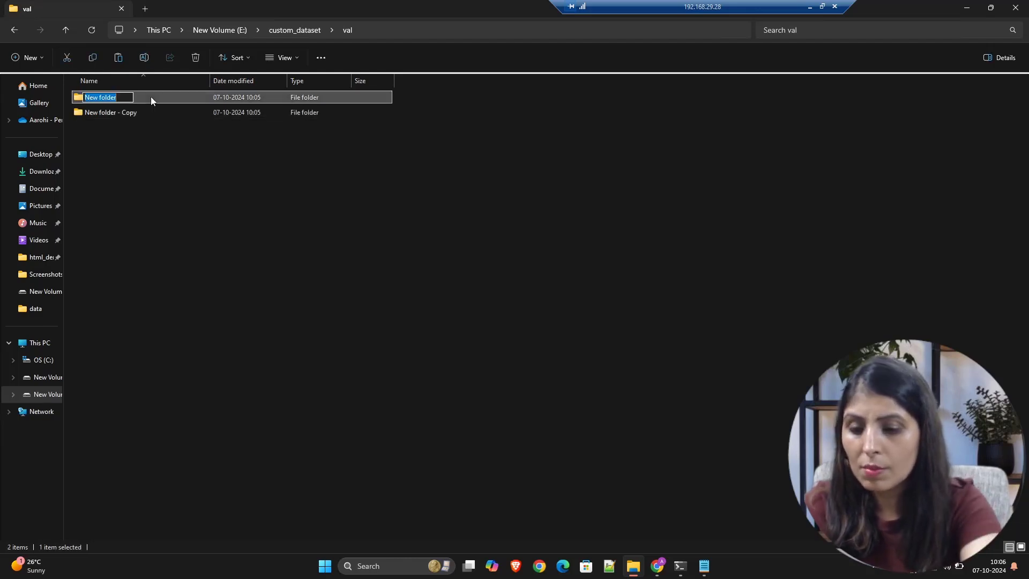
{"action": "type", "text": "images"}
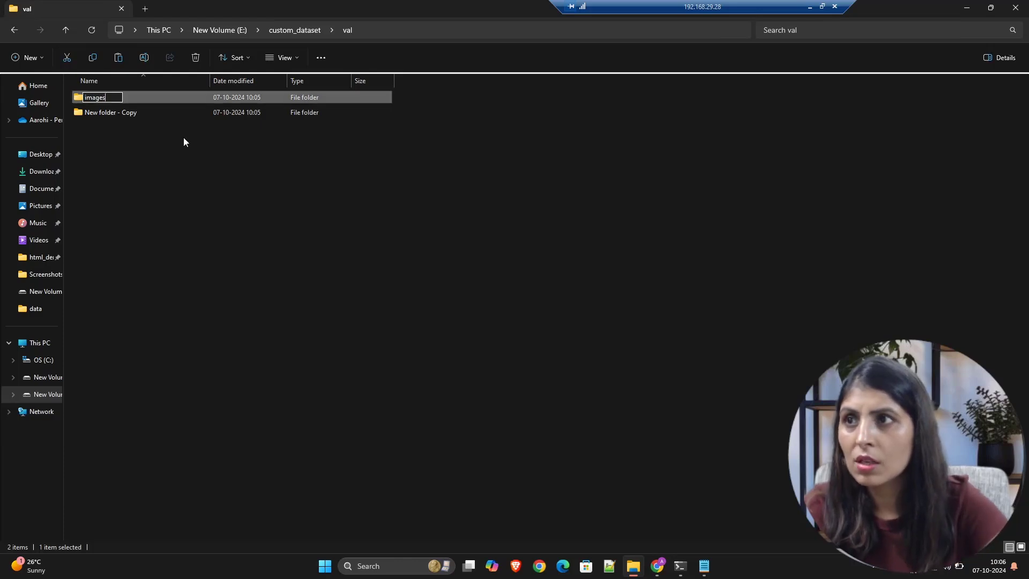
{"action": "left_click", "coordinate": [184, 137]}
Rename the duplicated folder in val as labels.
{"action": "left_click", "coordinate": [166, 114]}
{"action": "key", "text": "F2"}
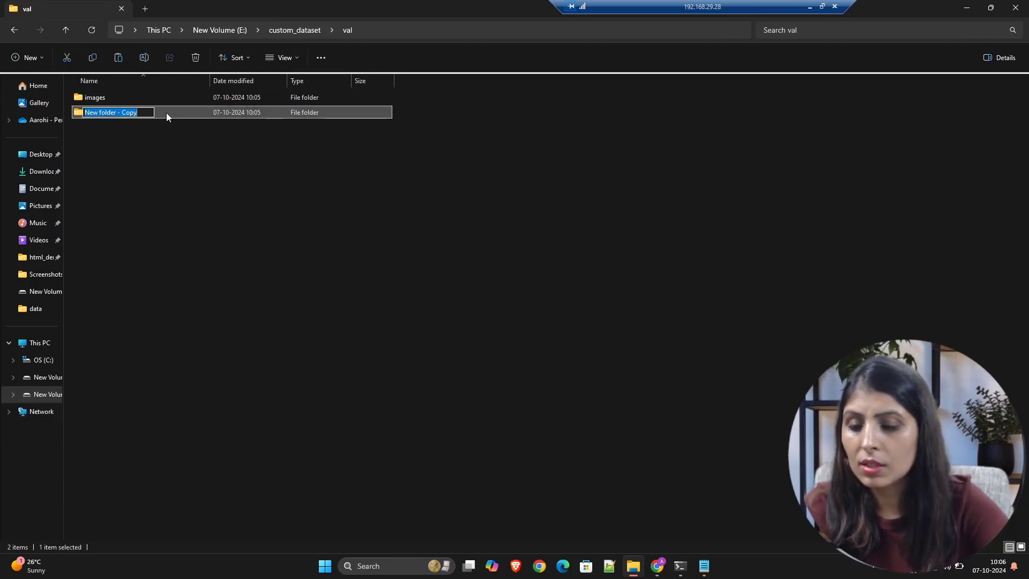
{"action": "type", "text": "labels"}
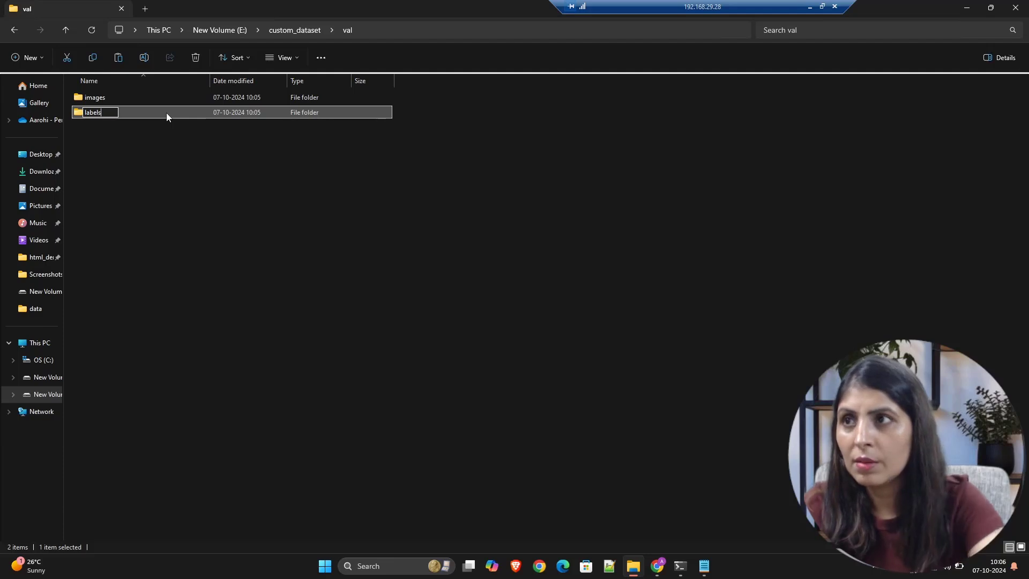
{"action": "left_click", "coordinate": [182, 127]}
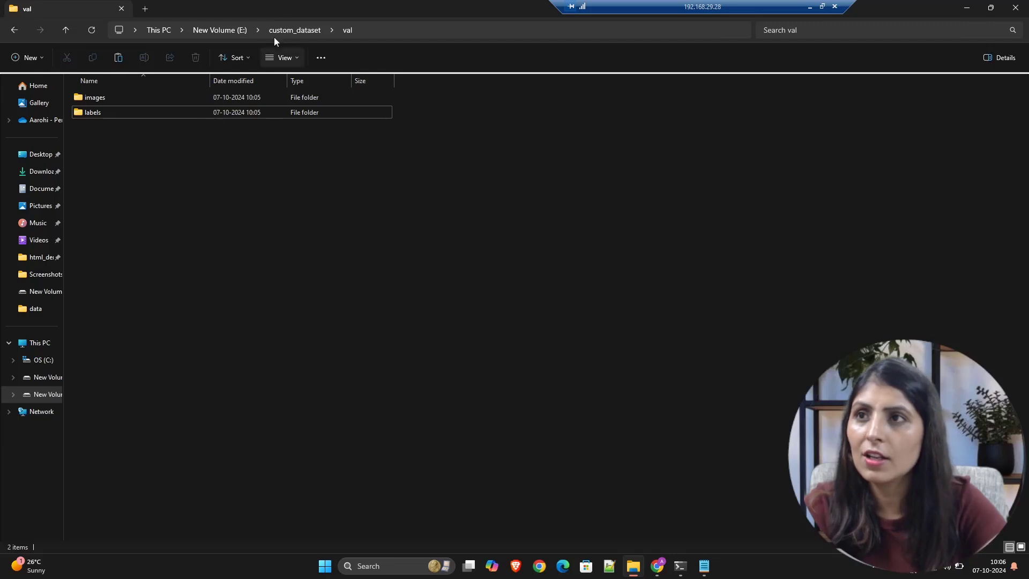
Copy image 5 from the data folder into the images folder inside custom_dataset's val folder.
{"action": "left_click", "coordinate": [224, 30]}
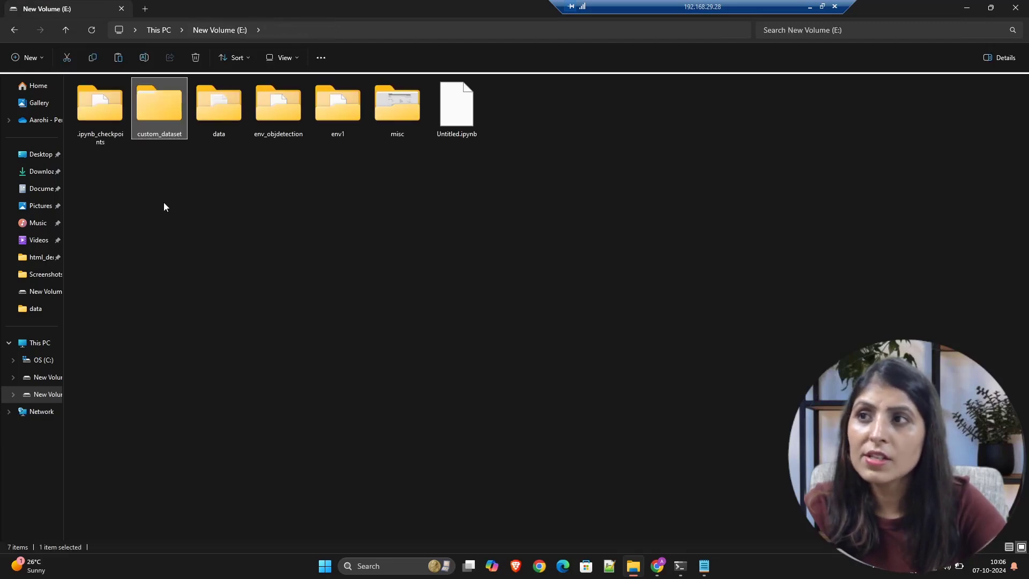
{"action": "double_click", "coordinate": [227, 111]}
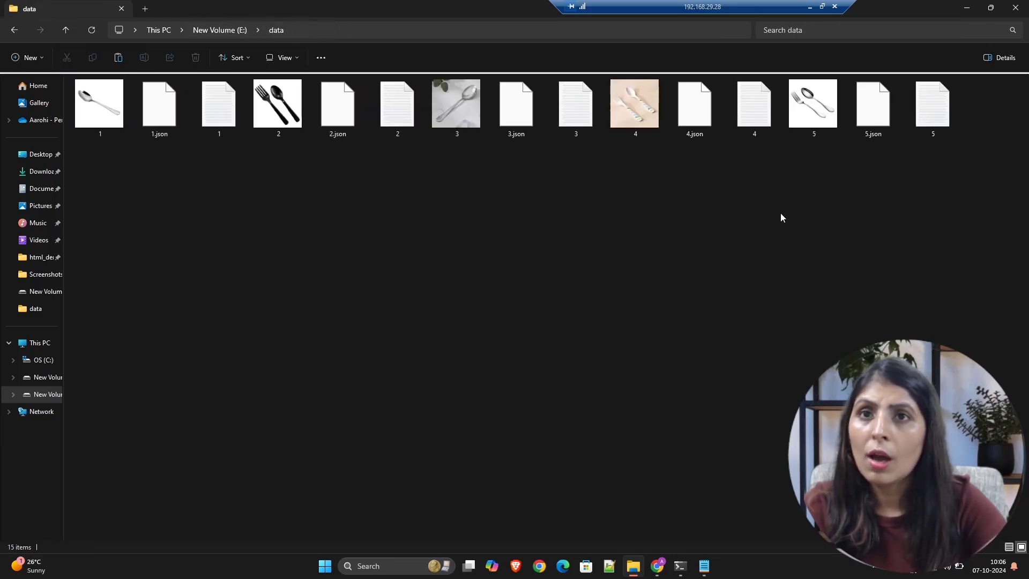
{"action": "left_click", "coordinate": [816, 111]}
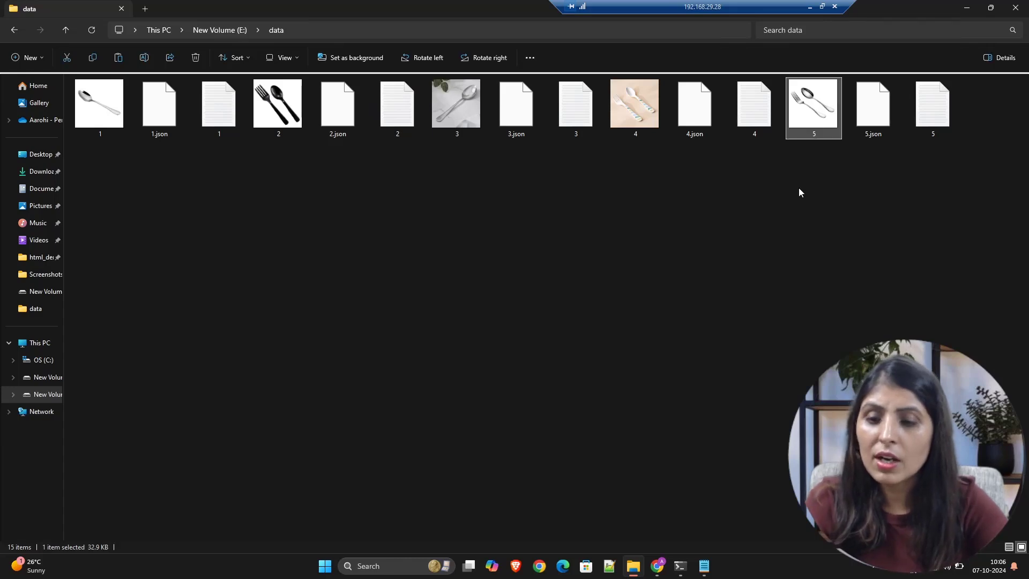
{"action": "left_click", "coordinate": [252, 30]}
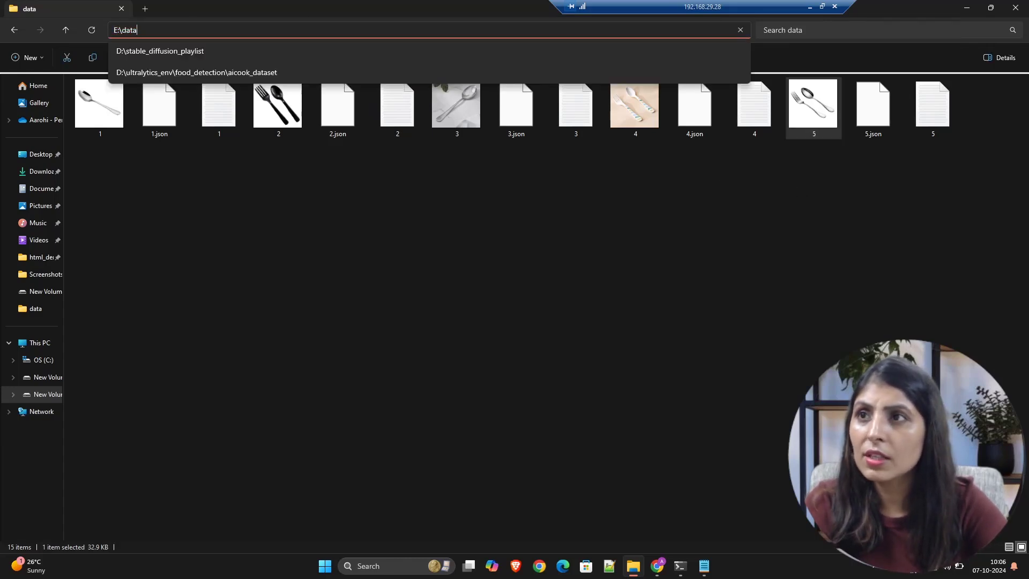
{"action": "key", "text": "Escape"}
{"action": "left_click", "coordinate": [217, 31]}
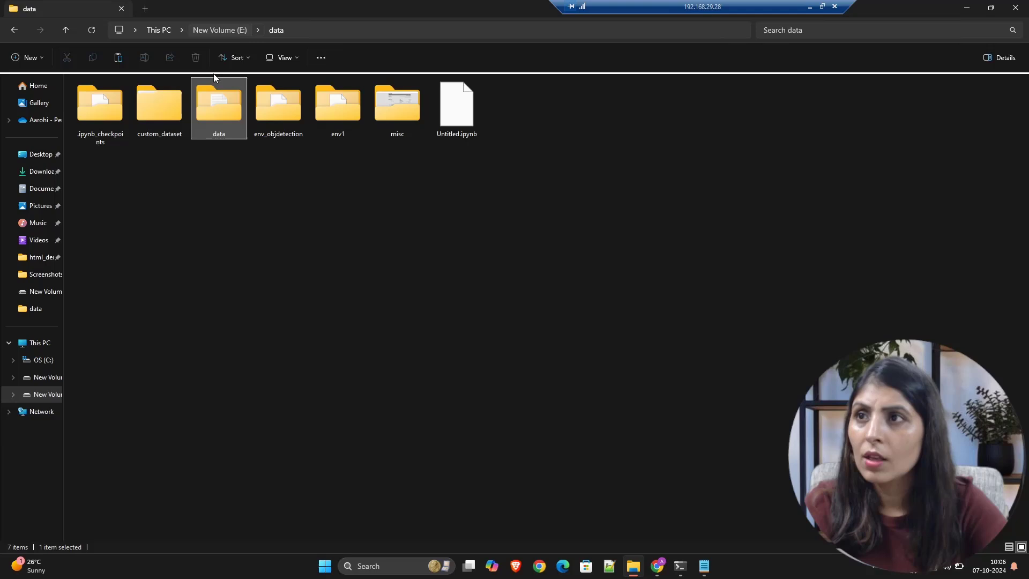
{"action": "double_click", "coordinate": [169, 111]}
{"action": "double_click", "coordinate": [128, 112]}
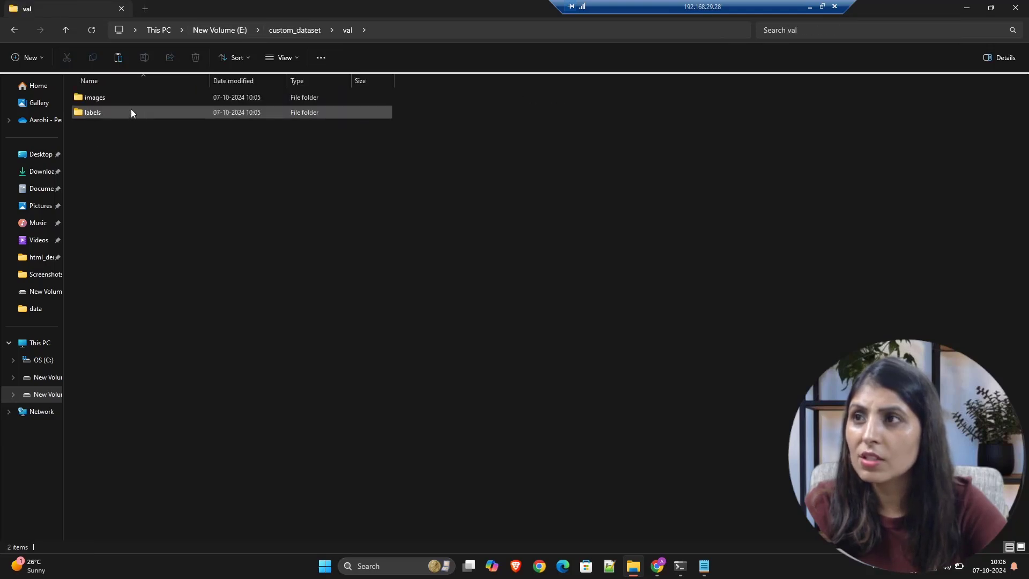
{"action": "left_click", "coordinate": [131, 98]}
{"action": "double_click", "coordinate": [132, 101]}
{"action": "left_click", "coordinate": [133, 101]}
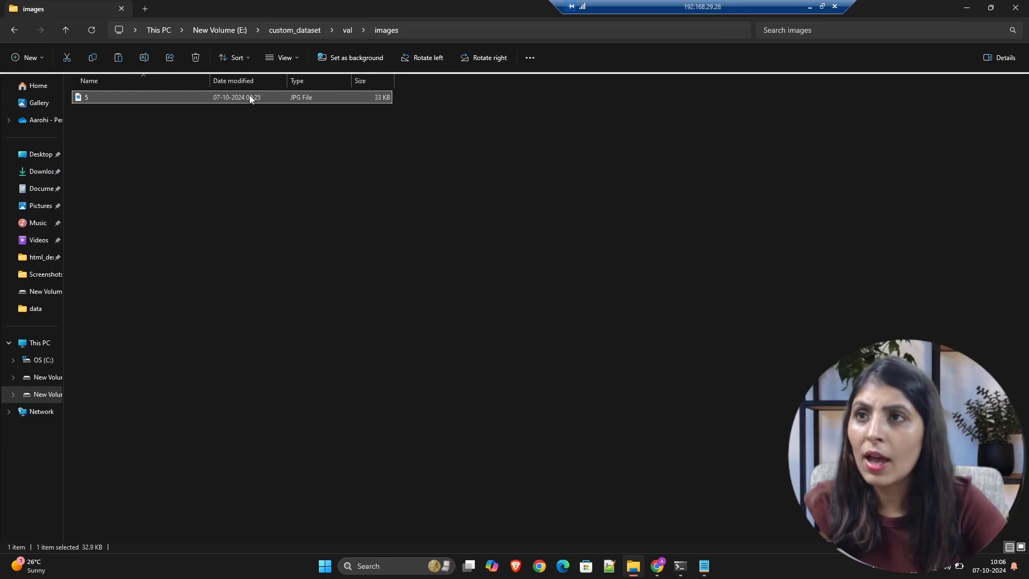
Copy label text document 5 from the data folder into the labels folder inside custom_dataset's val folder, and return to custom_dataset.
{"action": "left_click", "coordinate": [349, 30]}
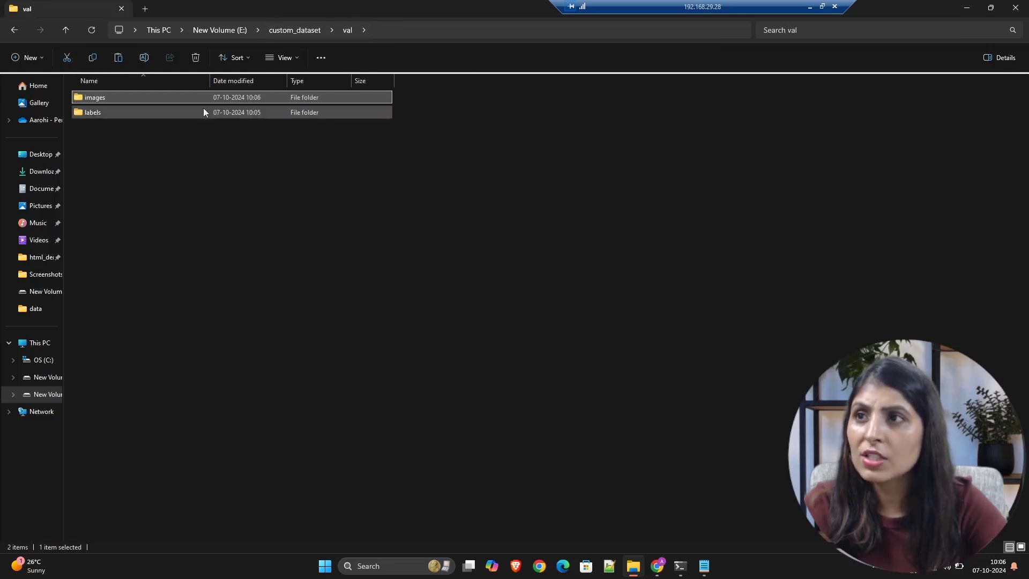
{"action": "left_click", "coordinate": [244, 31]}
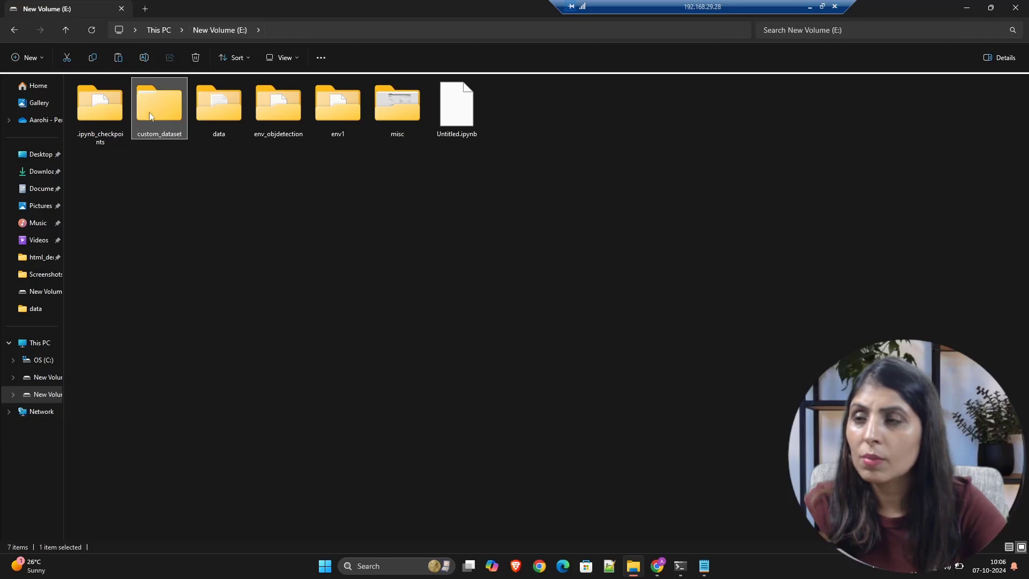
{"action": "double_click", "coordinate": [207, 107]}
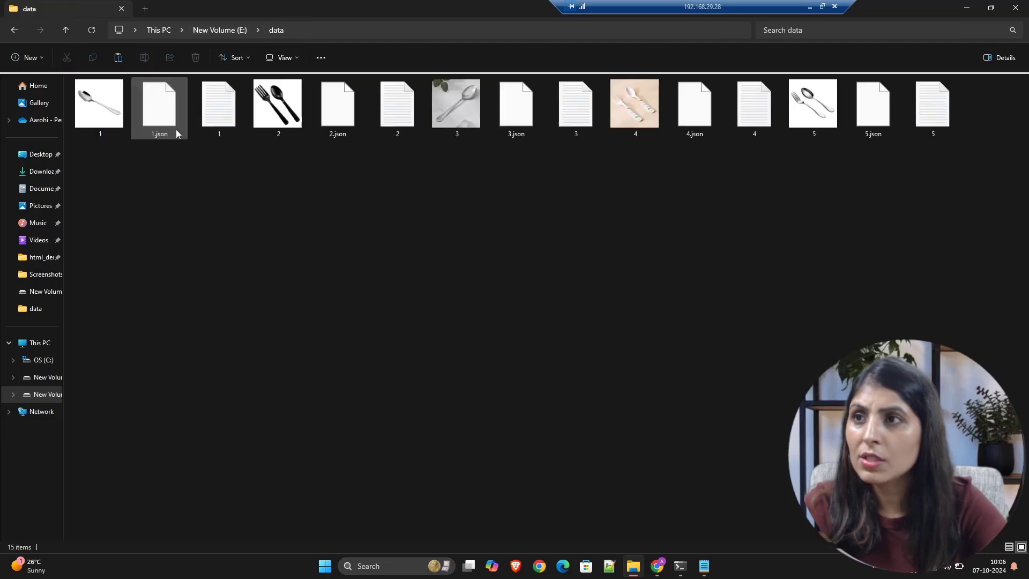
{"action": "left_click", "coordinate": [937, 109]}
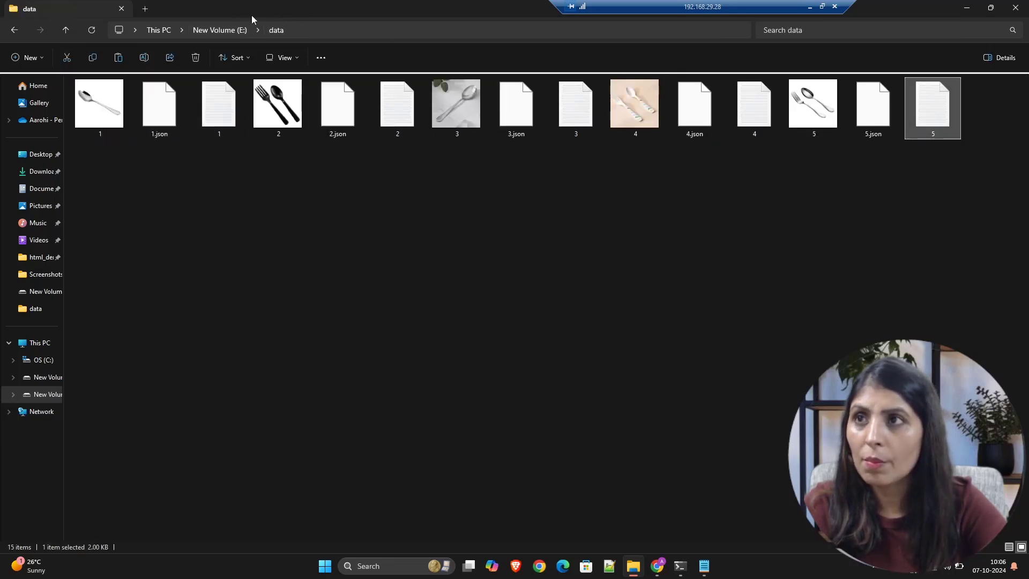
{"action": "left_click", "coordinate": [222, 32]}
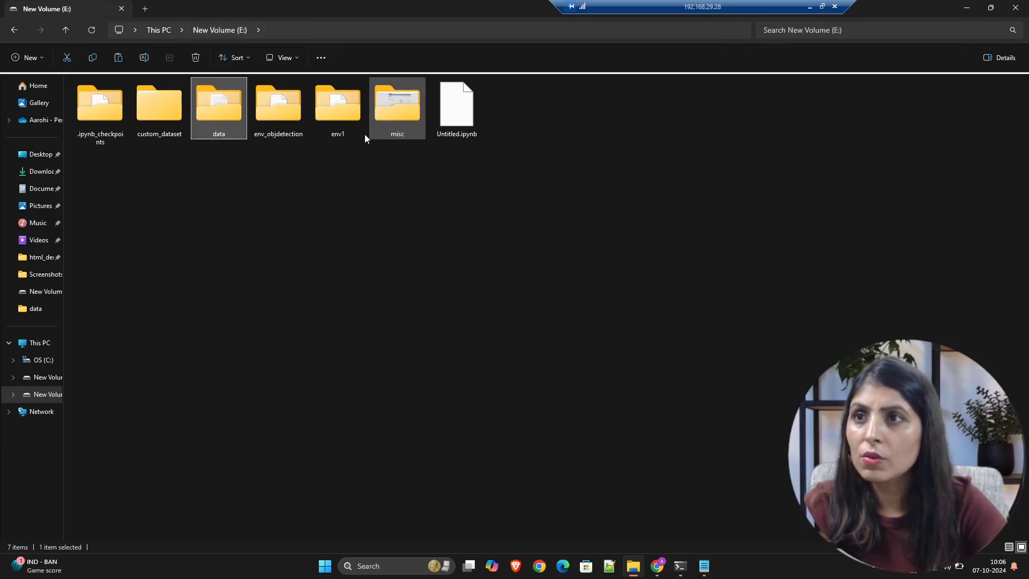
{"action": "double_click", "coordinate": [174, 106]}
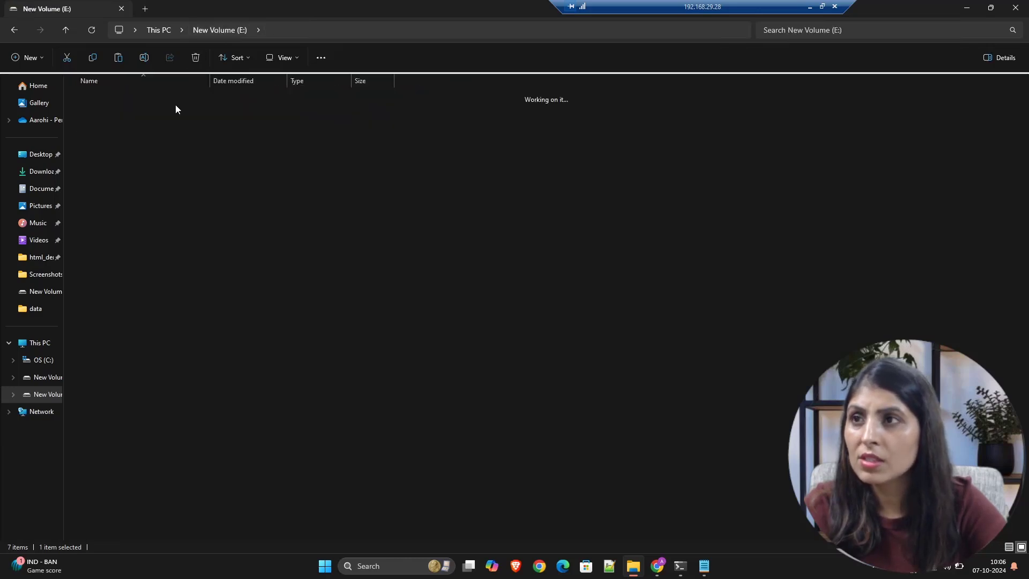
{"action": "double_click", "coordinate": [143, 110]}
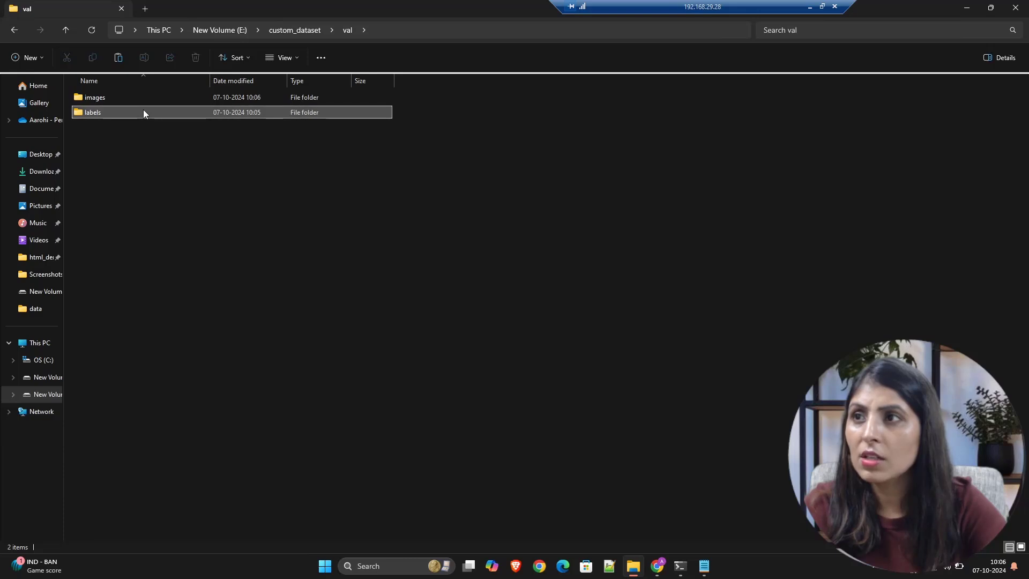
{"action": "double_click", "coordinate": [144, 112]}
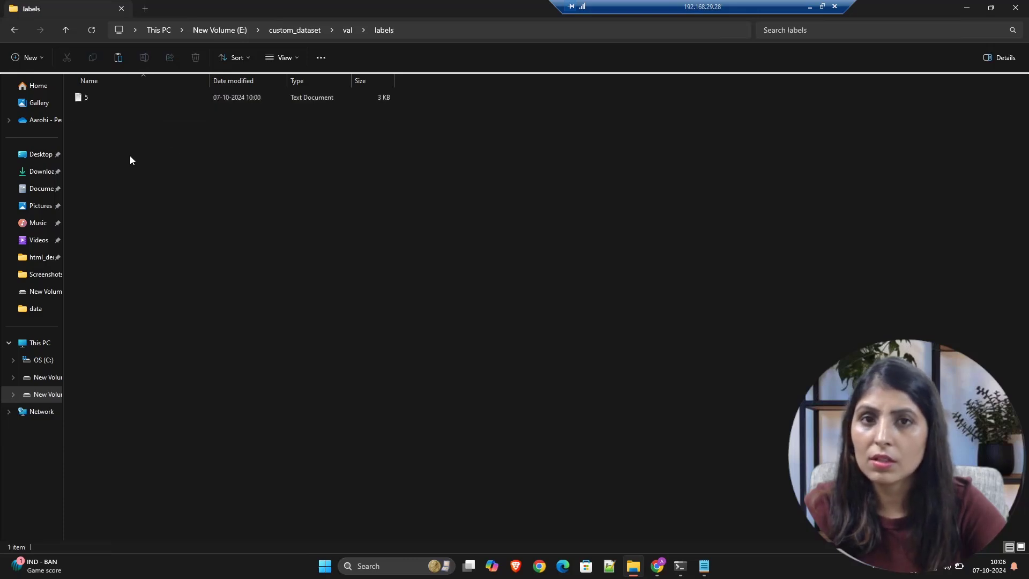
{"action": "left_click", "coordinate": [295, 30]}
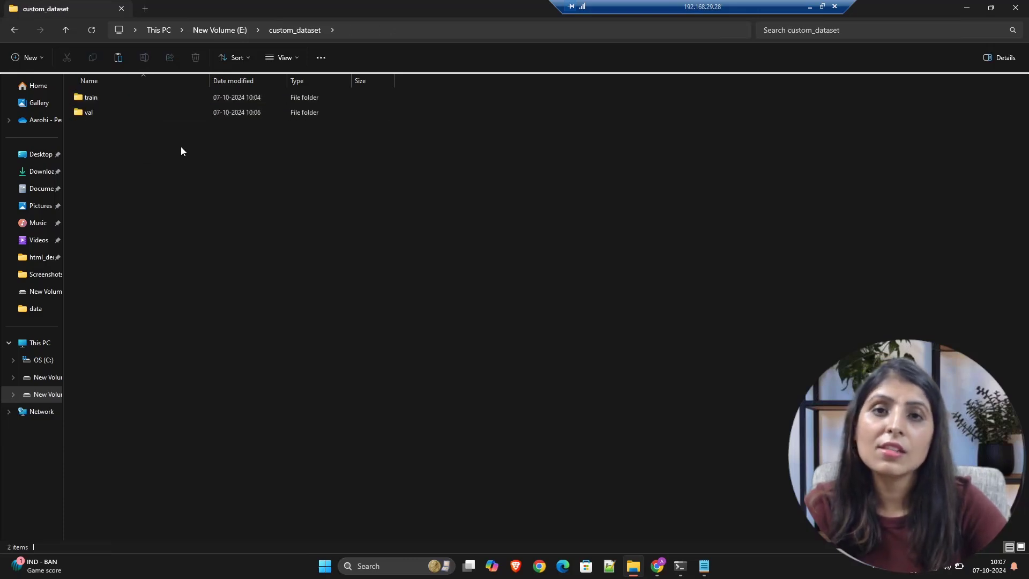